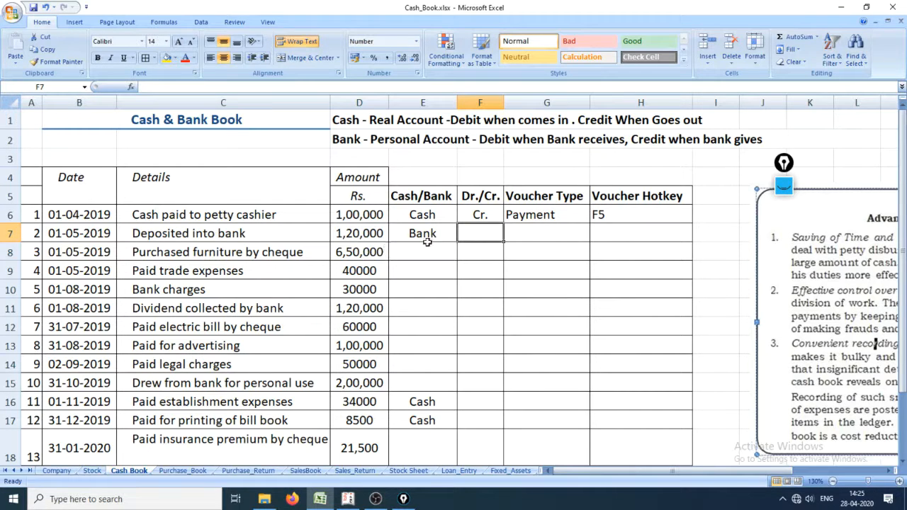
pyautogui.click(10, 234)
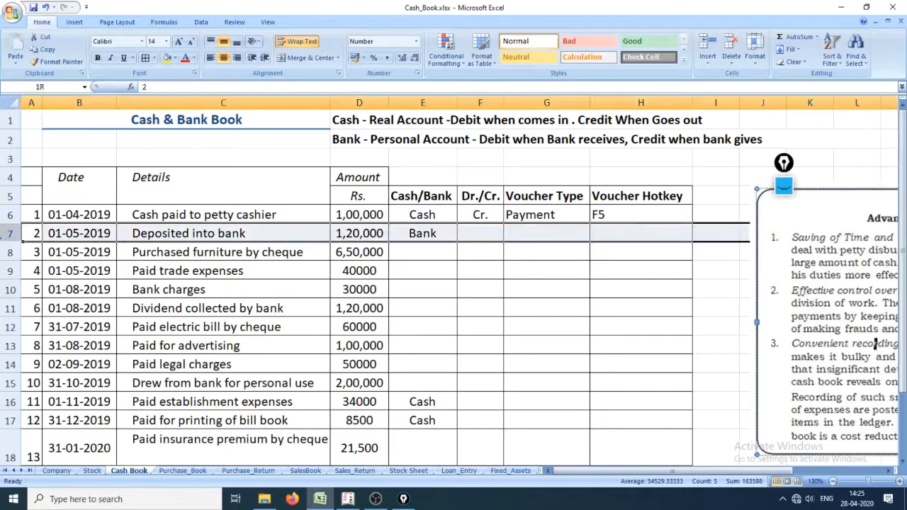
pyautogui.click(91, 216)
pyautogui.click(8, 214)
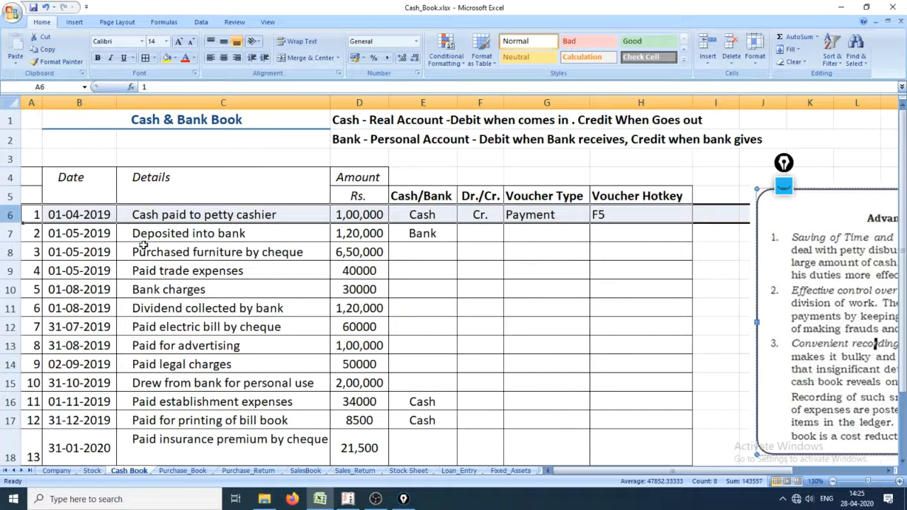
pyautogui.click(11, 234)
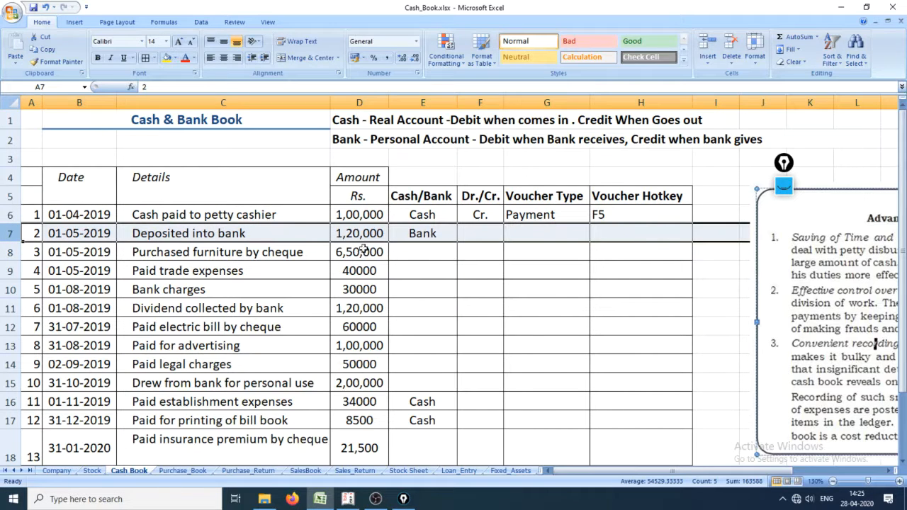
# Step: Enter Bank as the Cash/Bank value for the "Deposited into bank" entry in row 7
pyautogui.click(432, 234)
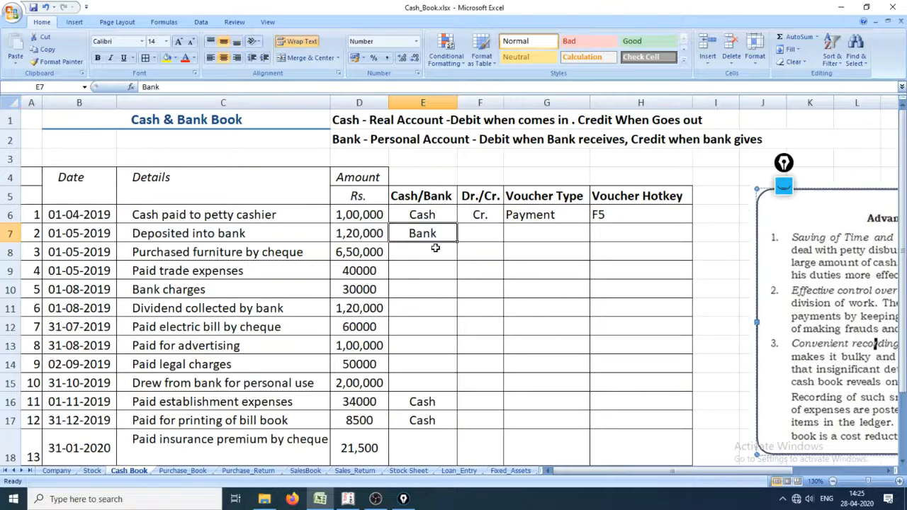
pyautogui.click(434, 253)
pyautogui.click(437, 238)
pyautogui.write('Bank')
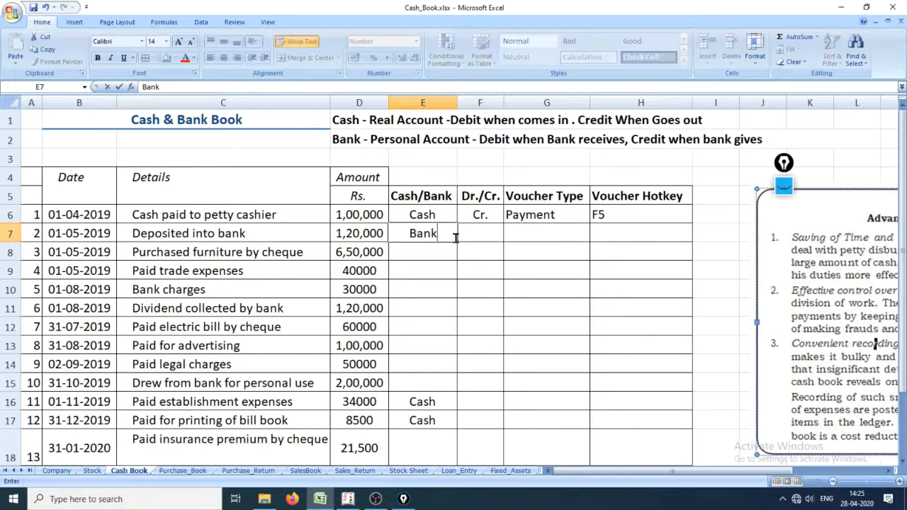
pyautogui.press('Return')
pyautogui.press('Up')
# Step: Enter Contra as the voucher type for the "Deposited into bank" entry
pyautogui.press('Right')
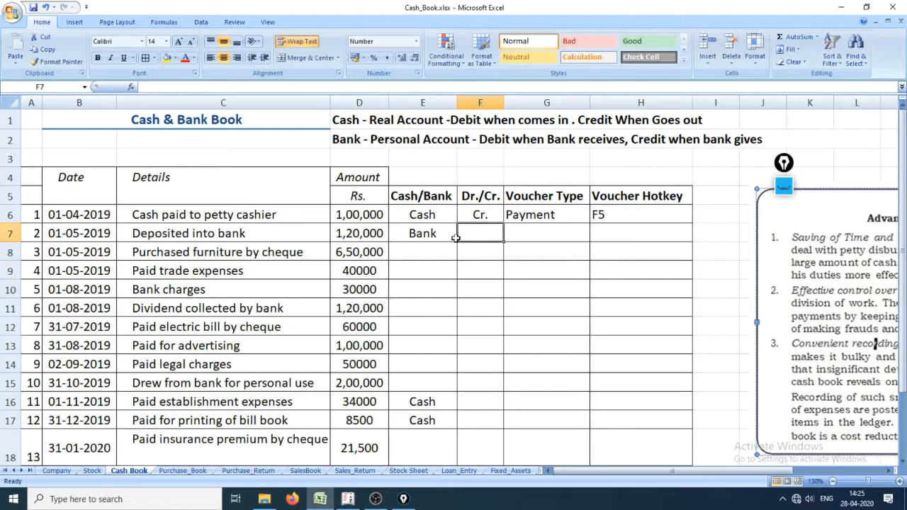
pyautogui.press('Right')
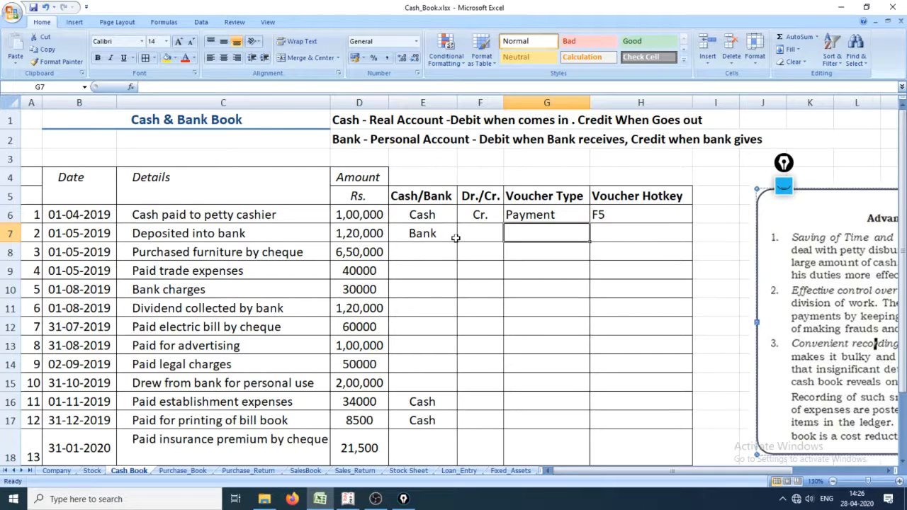
pyautogui.write('Contra')
pyautogui.press('Return')
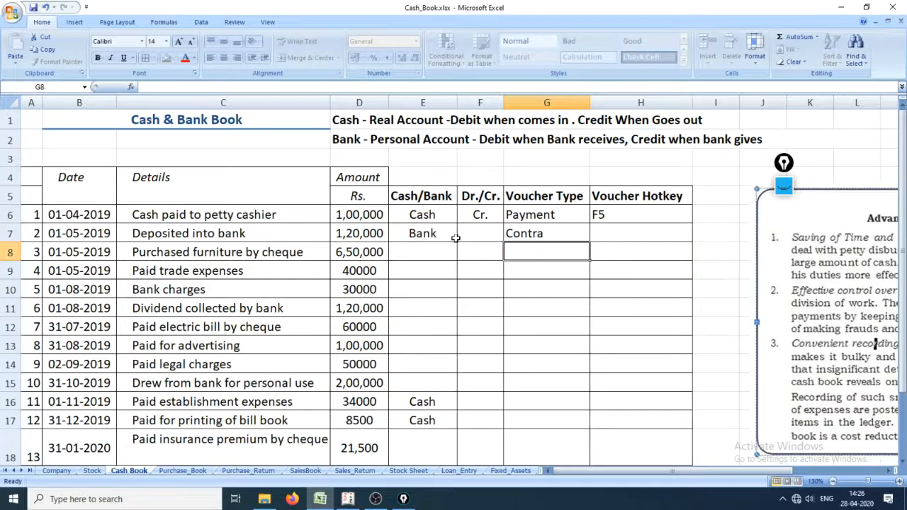
pyautogui.press('Up')
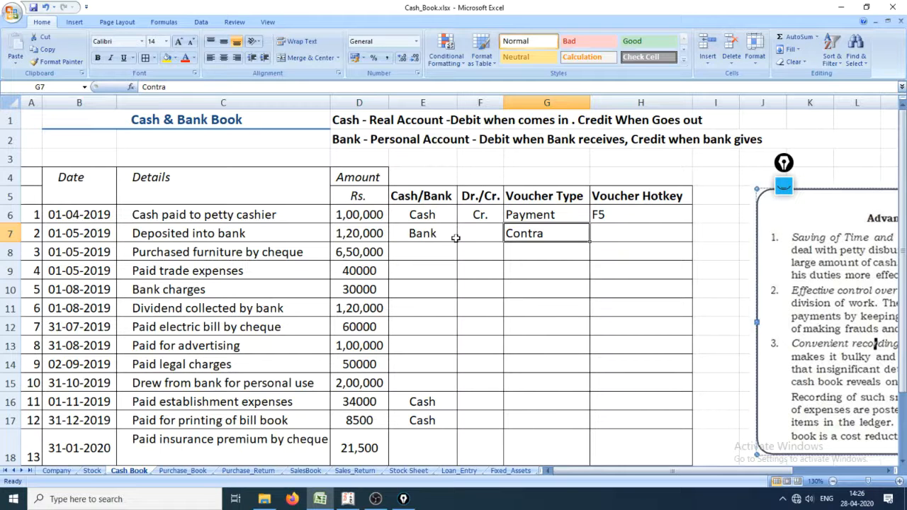
# Step: Check the "Deposited into bank" entry against the cash and bank debit/credit rules above the table
pyautogui.click(241, 240)
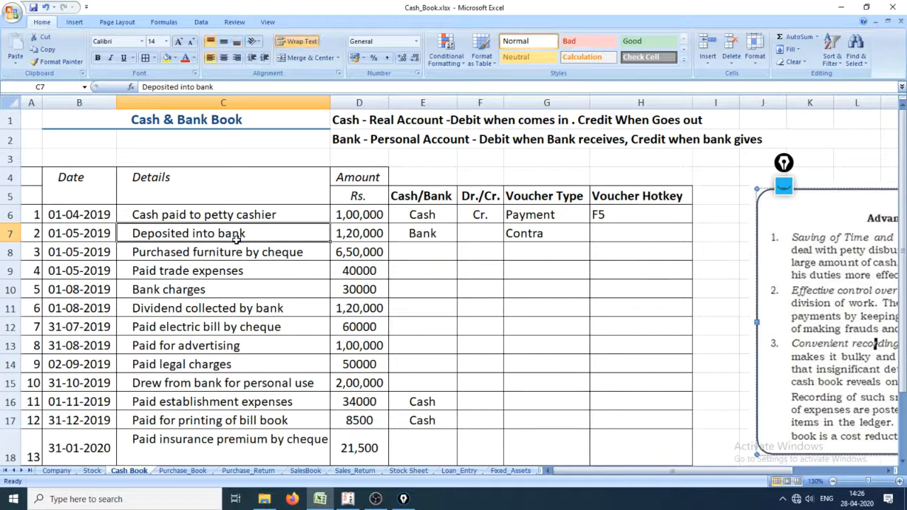
pyautogui.click(352, 121)
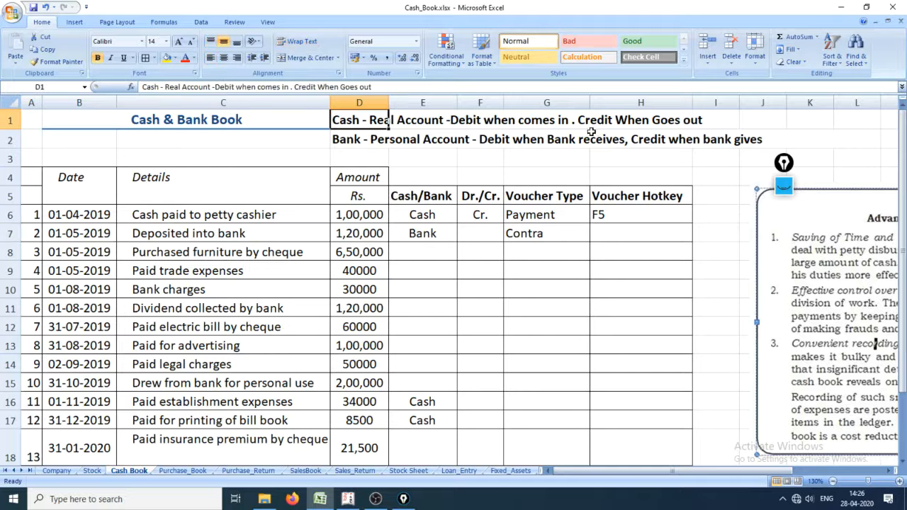
pyautogui.click(362, 140)
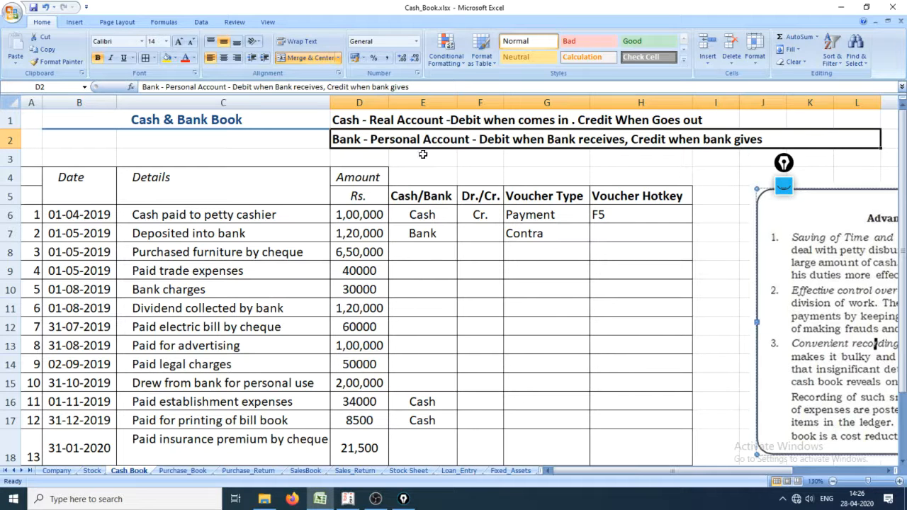
pyautogui.click(481, 236)
pyautogui.click(431, 239)
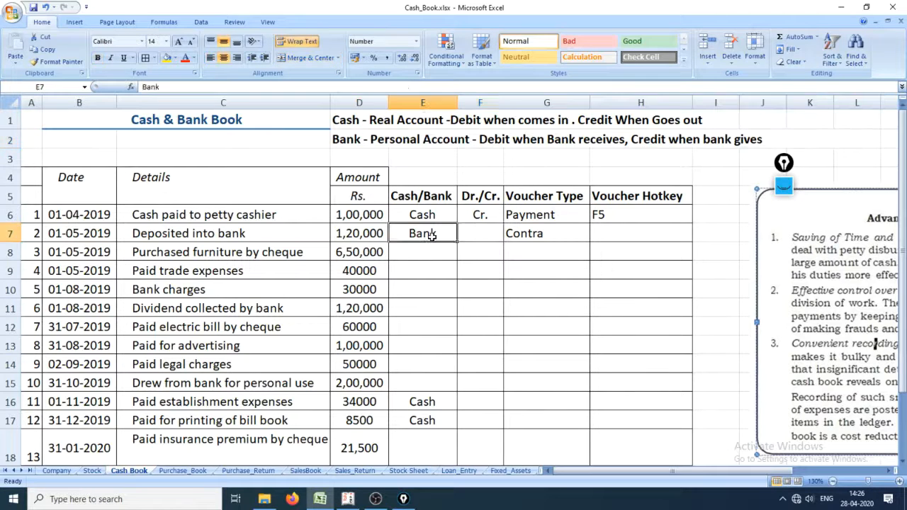
# Step: Enter Dr. in the Dr./Cr. column for the bank deposit in row 7, removing the autocompleted "/Cr." ending
pyautogui.click(492, 240)
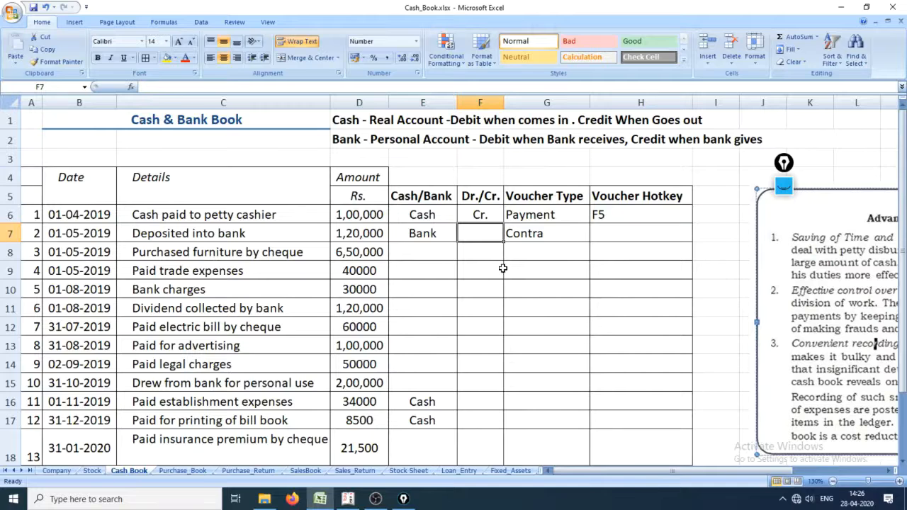
pyautogui.write('Dr.')
pyautogui.press('Return')
pyautogui.press('Up')
pyautogui.press('F2')
pyautogui.press('BackSpace')
pyautogui.press('BackSpace')
pyautogui.press('BackSpace')
pyautogui.press('BackSpace')
pyautogui.press('BackSpace')
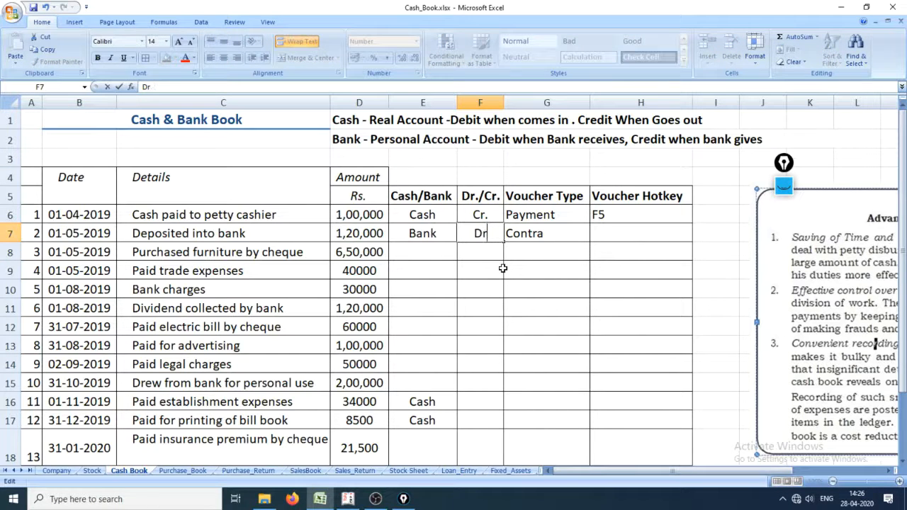
pyautogui.write('.')
pyautogui.press('Return')
pyautogui.press('Up')
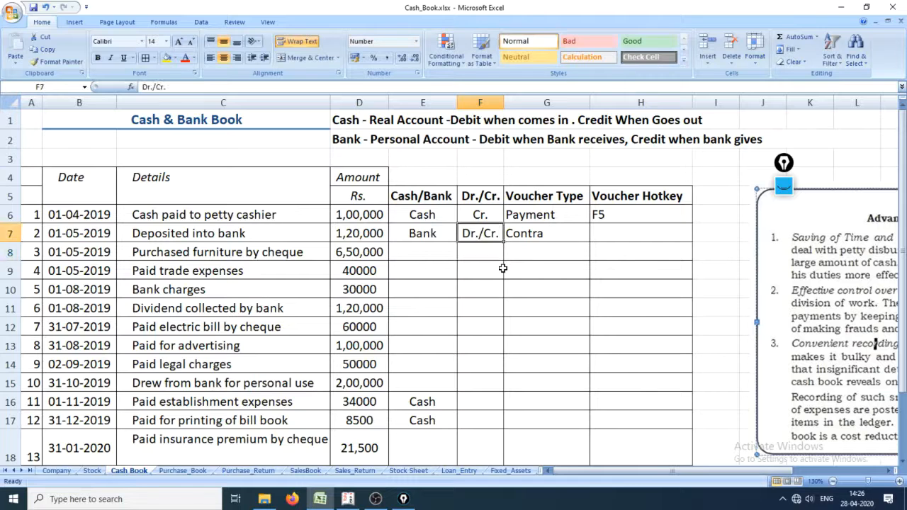
pyautogui.press('F2')
pyautogui.press('BackSpace')
pyautogui.press('BackSpace')
pyautogui.press('BackSpace')
pyautogui.press('BackSpace')
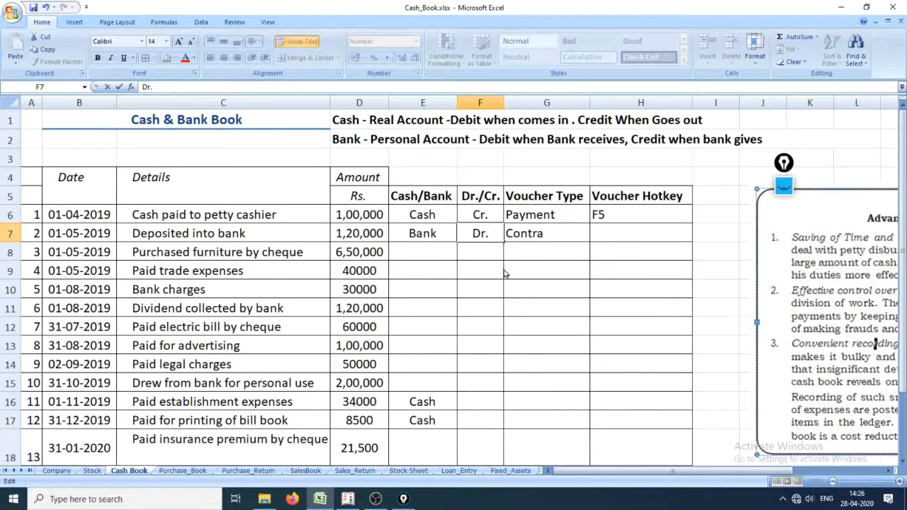
pyautogui.press('Return')
pyautogui.press('Up')
# Step: Fill in F4 as the voucher hotkey for the bank deposit entry in row 7
pyautogui.press('Right')
pyautogui.press('Right')
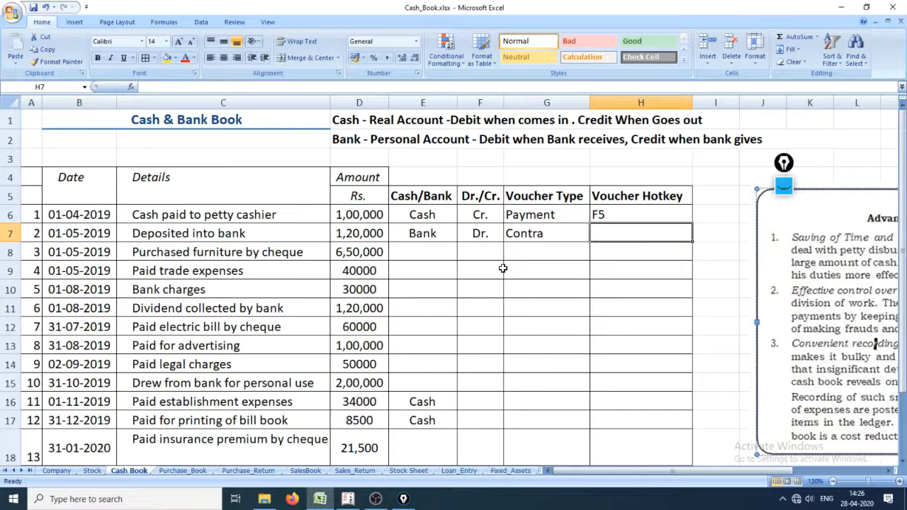
pyautogui.write('F$')
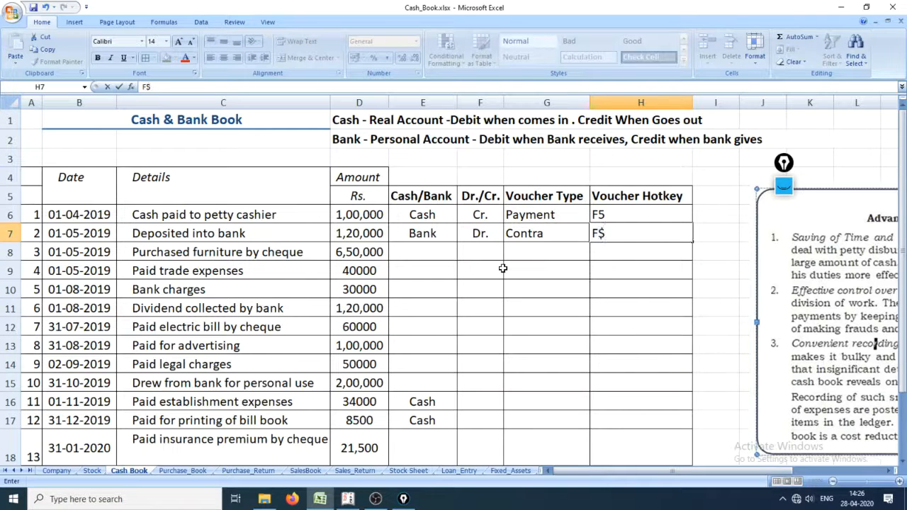
pyautogui.press('BackSpace')
pyautogui.write('4')
# Step: Switch to the voucher creation screen in Tally.ERP 9
pyautogui.hotkey('alt', 'Tab')
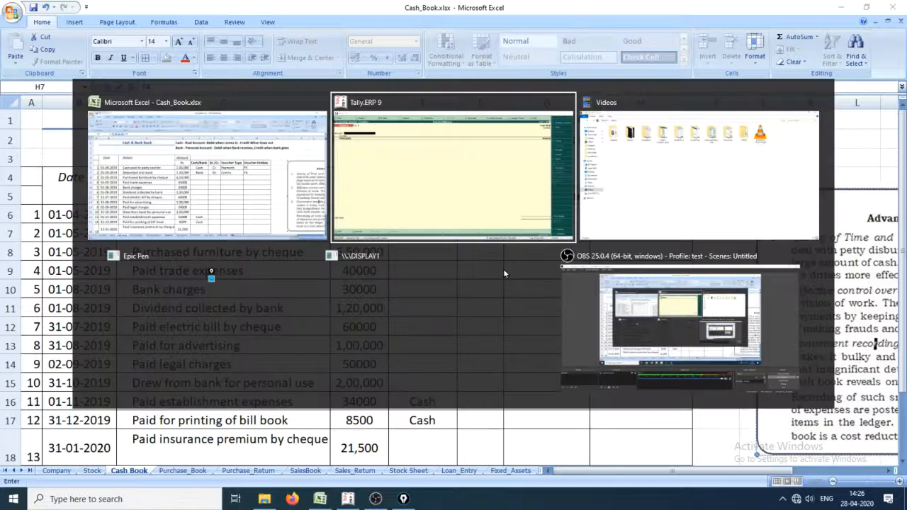
pyautogui.hotkey('alt', 'Tab')
pyautogui.hotkey('alt', 'Tab')
pyautogui.hotkey('alt', 'Tab')
pyautogui.hotkey('alt', 'Tab')
pyautogui.hotkey('alt', 'Tab')
pyautogui.hotkey('alt', 'Tab')
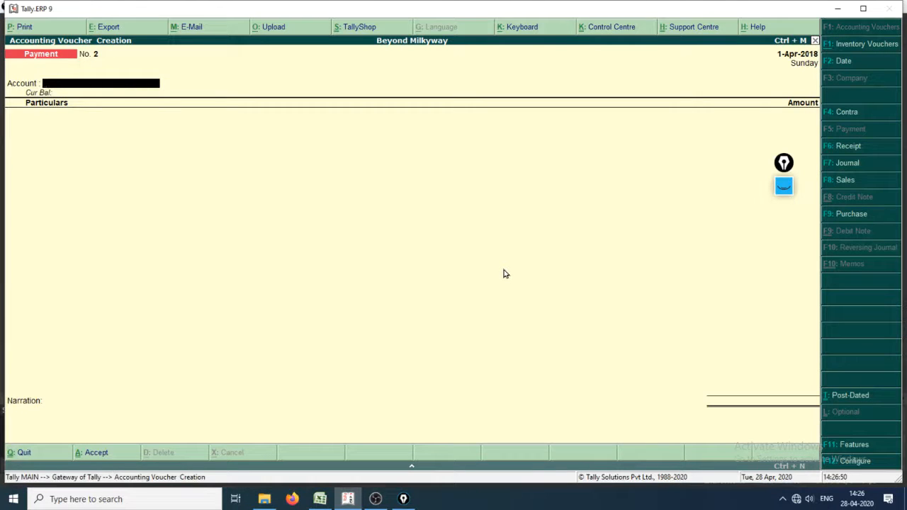
# Step: Circle the Contra option with the Epic Pen, write "F4" with an arrow to it, and return to the voucher
pyautogui.hotkey('ctrl', 'shift', '1')
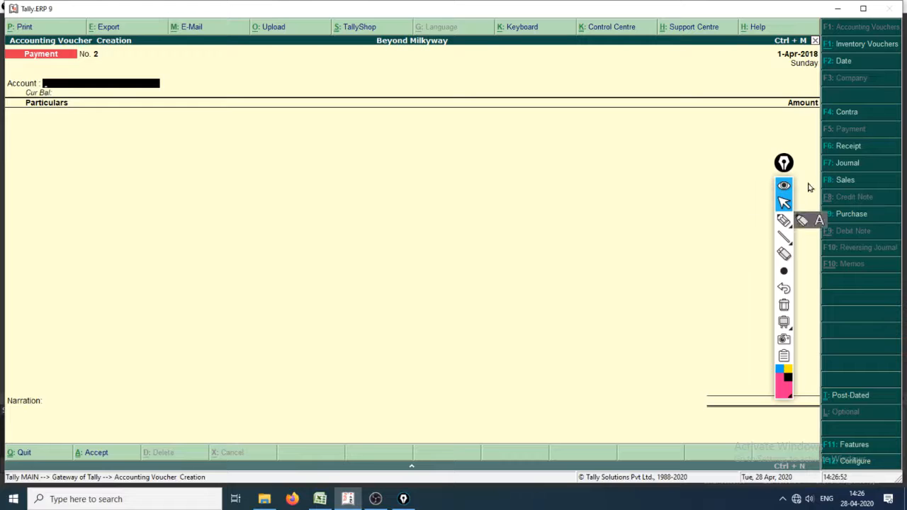
pyautogui.click(783, 220)
pyautogui.moveTo(840, 127)
pyautogui.mouseDown()
pyautogui.moveTo(868, 127)
pyautogui.moveTo(823, 126)
pyautogui.mouseUp()
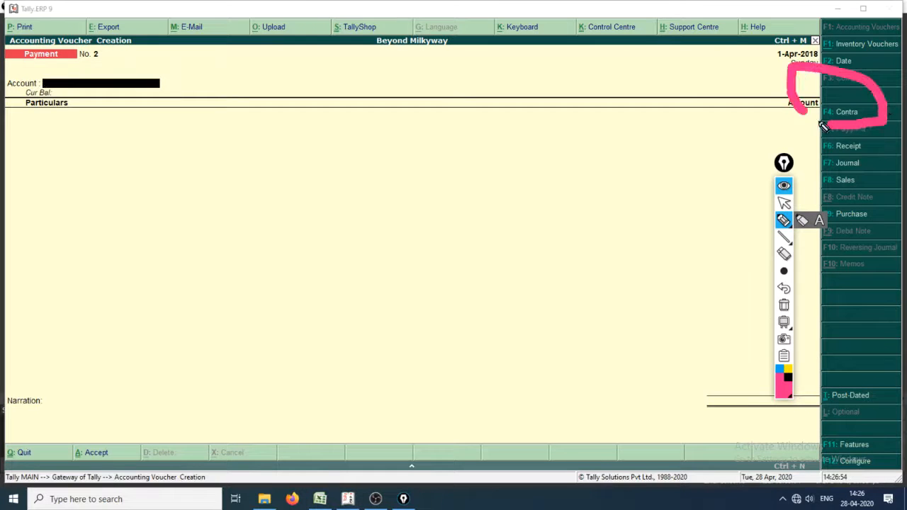
pyautogui.moveTo(503, 160)
pyautogui.mouseDown()
pyautogui.moveTo(508, 225)
pyautogui.moveTo(532, 147)
pyautogui.mouseUp()
pyautogui.moveTo(507, 190); pyautogui.dragTo(543, 183)
pyautogui.click(560, 136)
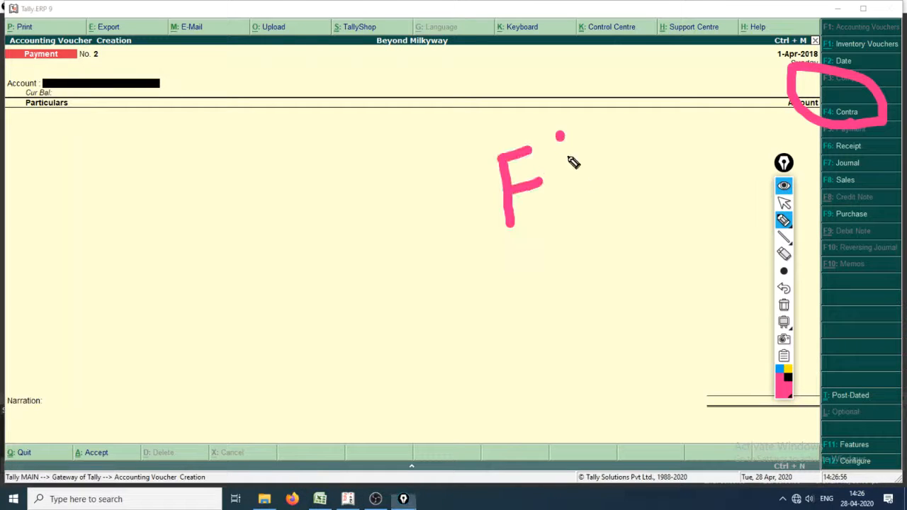
pyautogui.moveTo(560, 136); pyautogui.dragTo(582, 174)
pyautogui.moveTo(588, 157); pyautogui.dragTo(597, 211)
pyautogui.moveTo(635, 172)
pyautogui.mouseDown()
pyautogui.moveTo(785, 105)
pyautogui.moveTo(767, 134)
pyautogui.mouseUp()
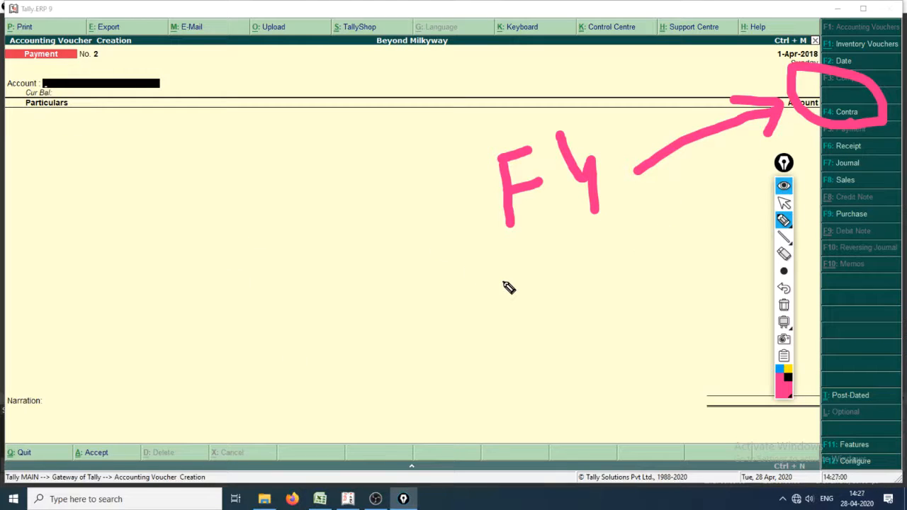
pyautogui.hotkey('ctrl', 'shift', '1')
pyautogui.click(349, 229)
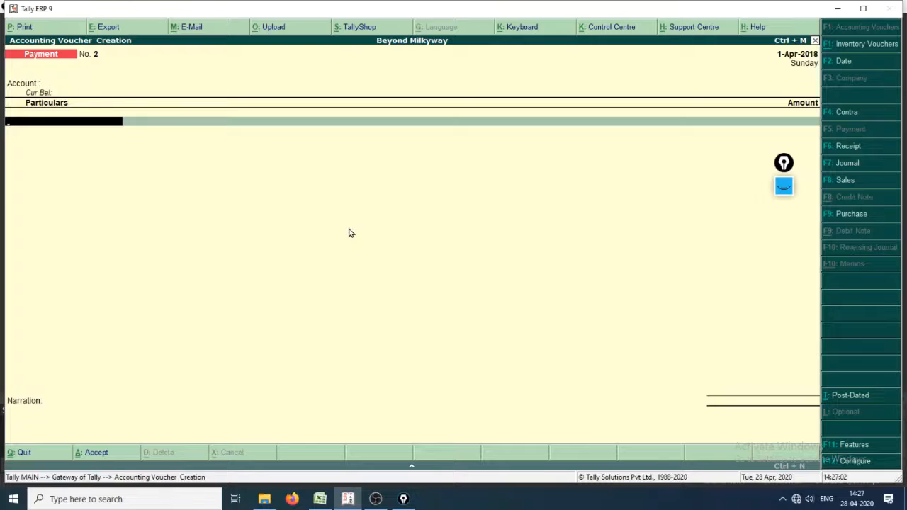
# Step: Change the voucher type to Contra and choose CITI Bank Accont as its account
pyautogui.press('F4')
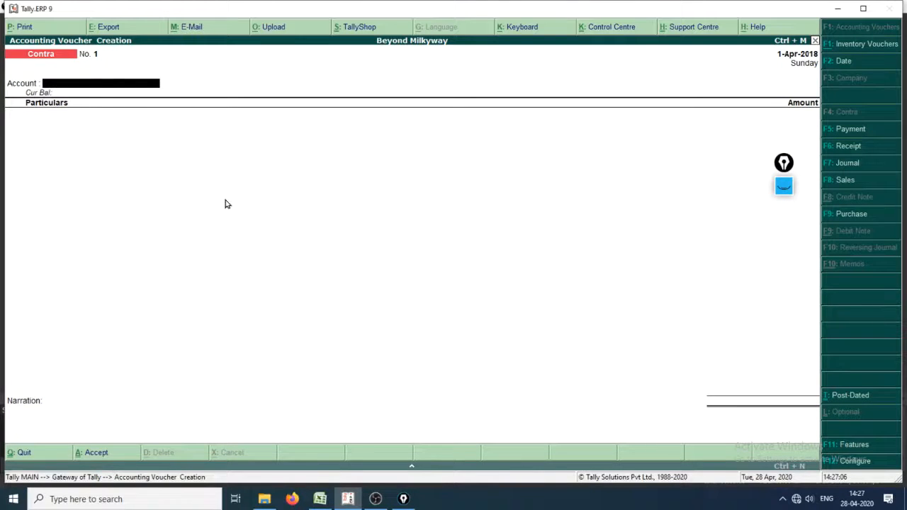
pyautogui.write('Citi')
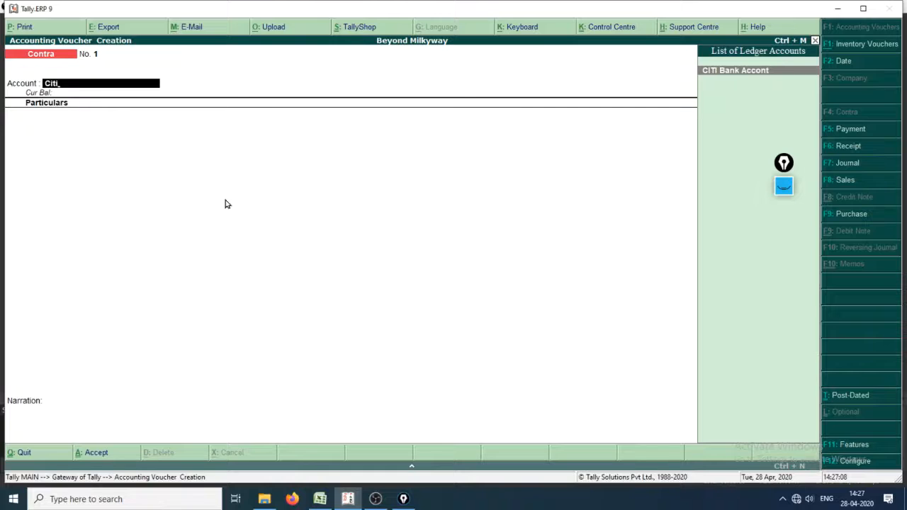
pyautogui.press('Return')
pyautogui.hotkey('ctrl', 'shift', '3')
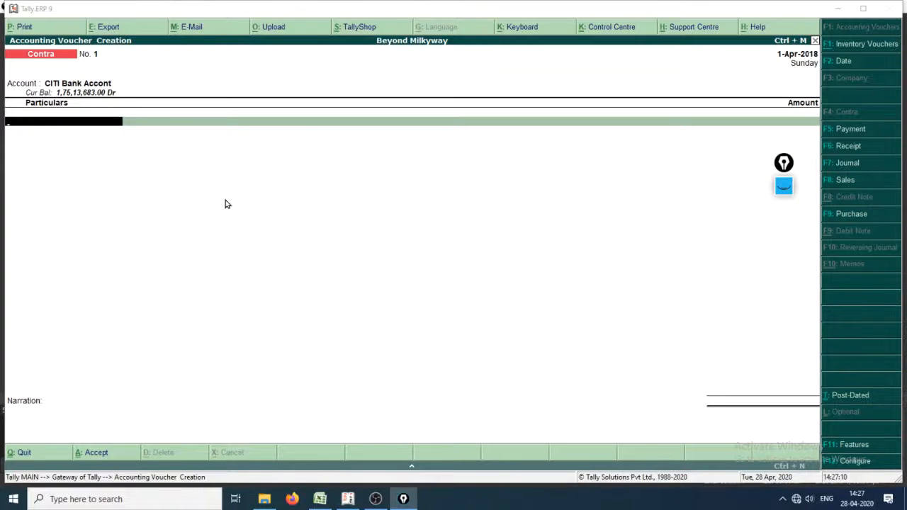
# Step: Switch back to the Excel cash book, commit F4 in cell H7 and review the deposit row's Dr./Cr. value
pyautogui.hotkey('alt', 'Tab')
pyautogui.press('Tab')
pyautogui.press('Tab')
pyautogui.press('Tab')
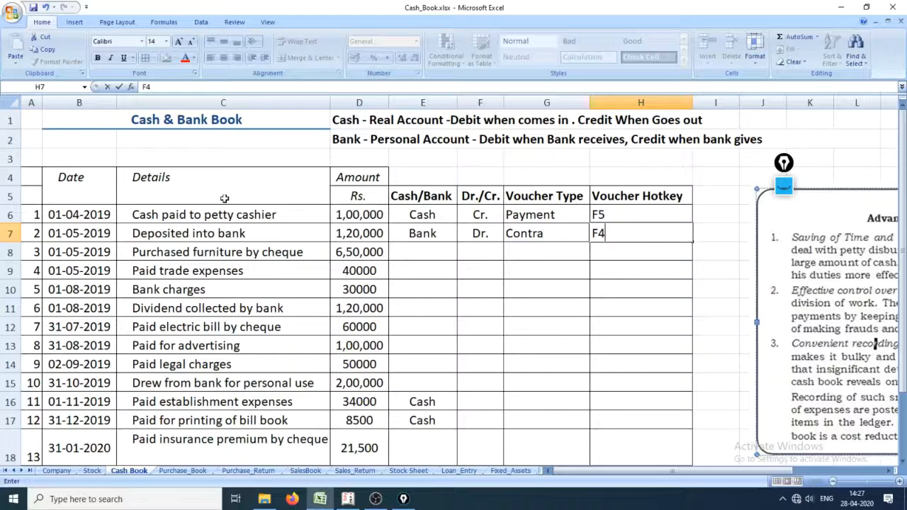
pyautogui.write('F4')
pyautogui.press('Return')
pyautogui.press('Up')
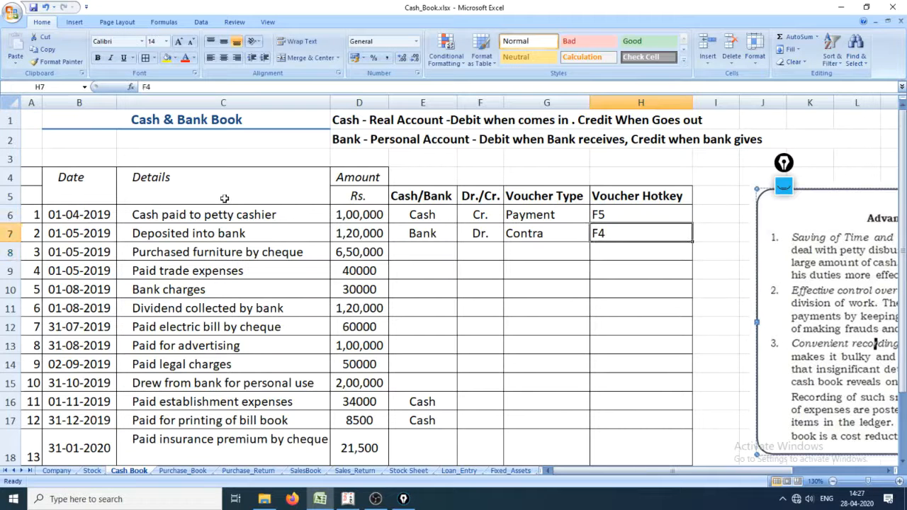
pyautogui.press('Left')
pyautogui.press('Left')
pyautogui.press('Left')
pyautogui.press('Right')
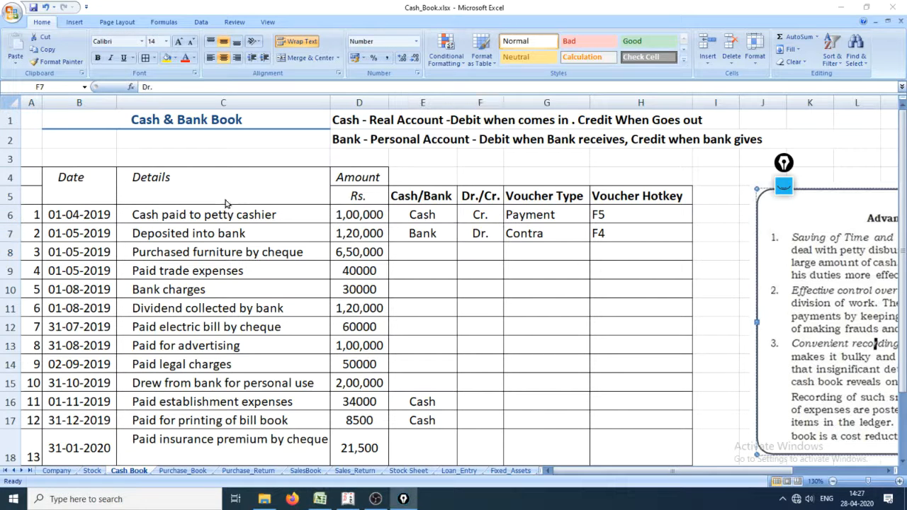
# Step: Return to Tally.ERP 9 and choose Cash as the ledger under the contra voucher's particulars
pyautogui.hotkey('alt', 'Tab')
pyautogui.press('Tab')
pyautogui.press('Tab')
pyautogui.press('Tab')
pyautogui.press('Tab')
pyautogui.press('Tab')
pyautogui.press('Tab')
pyautogui.press('Tab')
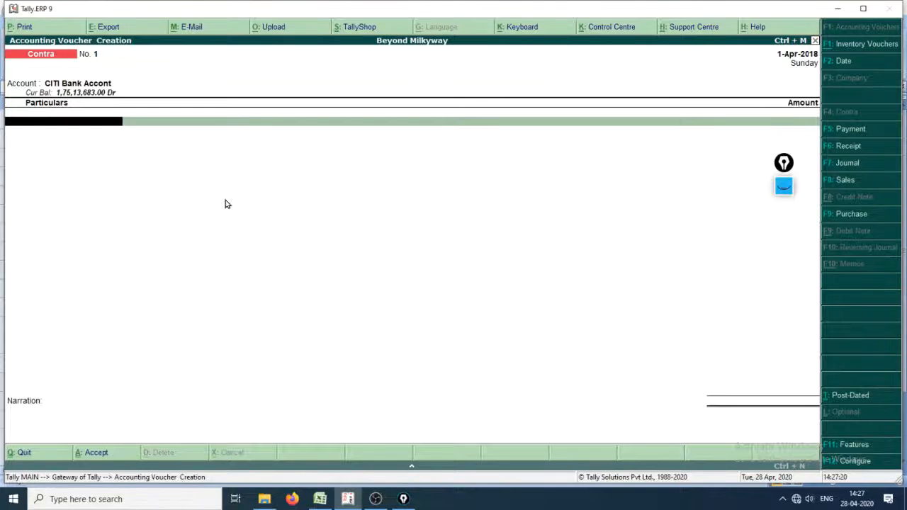
pyautogui.write('cash')
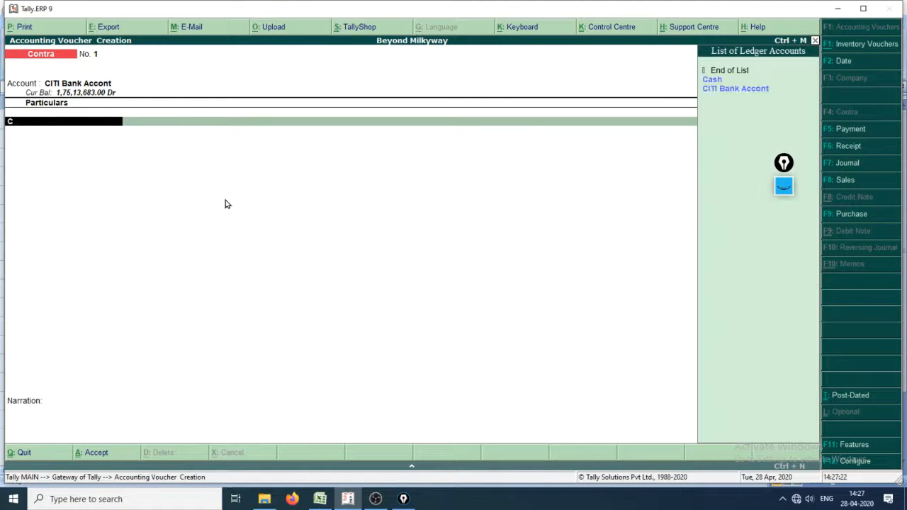
pyautogui.press('Return')
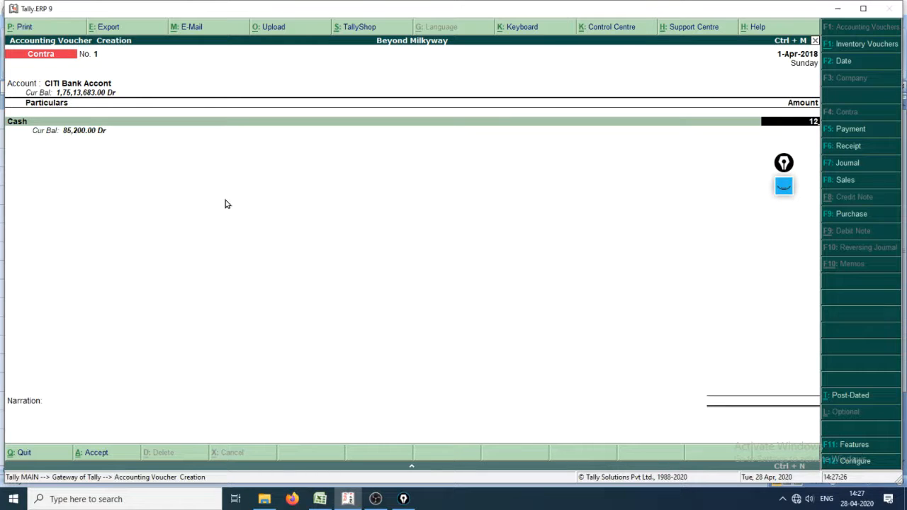
# Step: Switch to the Excel cash book and set the Deposited into bank amount in cell D7 to 1200
pyautogui.hotkey('alt', 'Tab')
pyautogui.press('Tab')
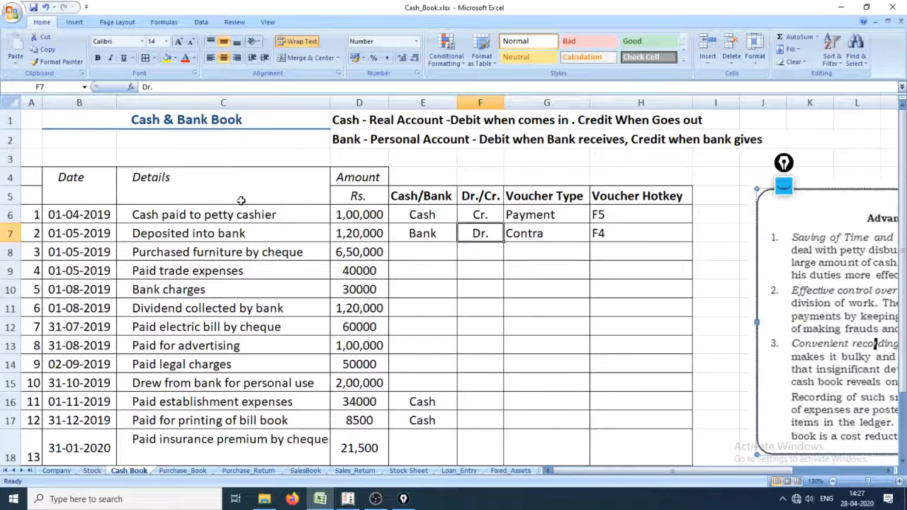
pyautogui.doubleClick(377, 234)
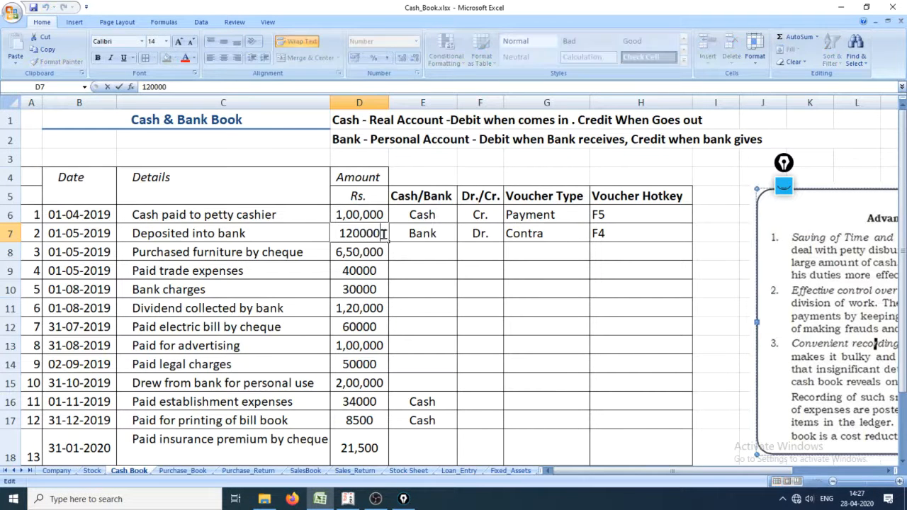
pyautogui.press('BackSpace')
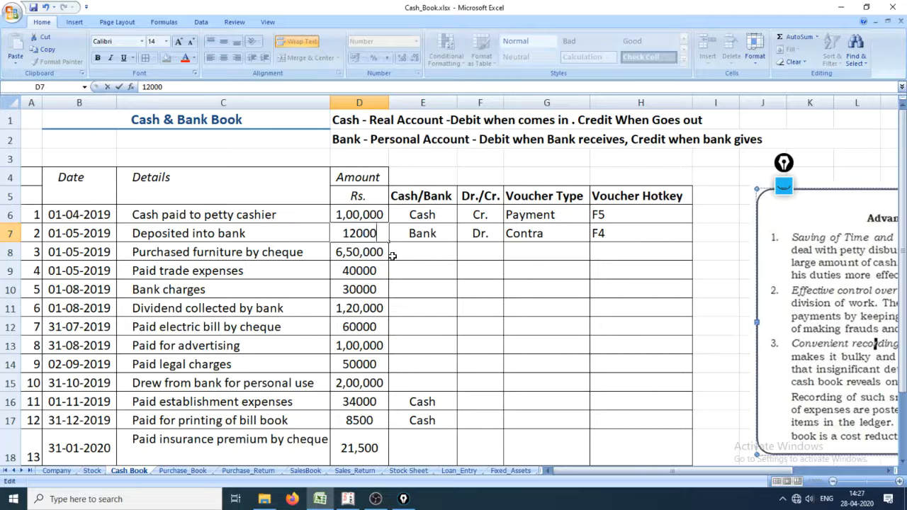
pyautogui.press('BackSpace')
pyautogui.press('Return')
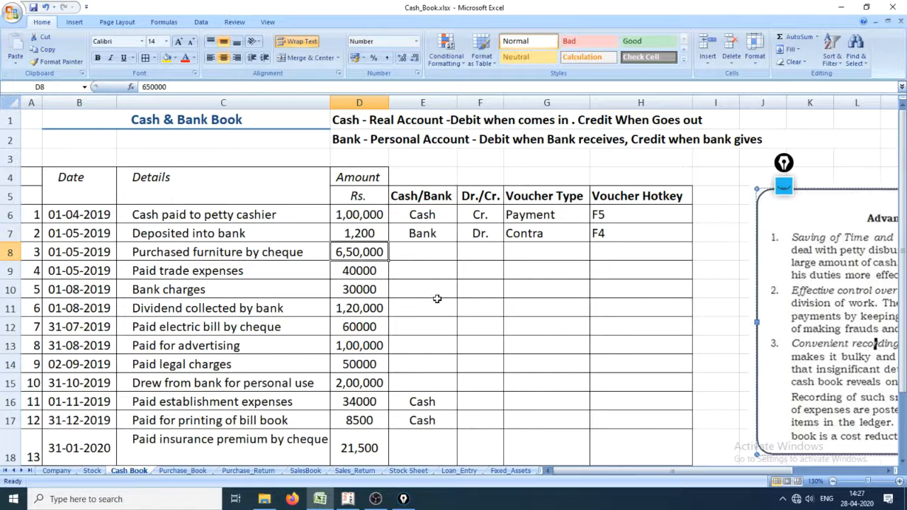
pyautogui.click(359, 231)
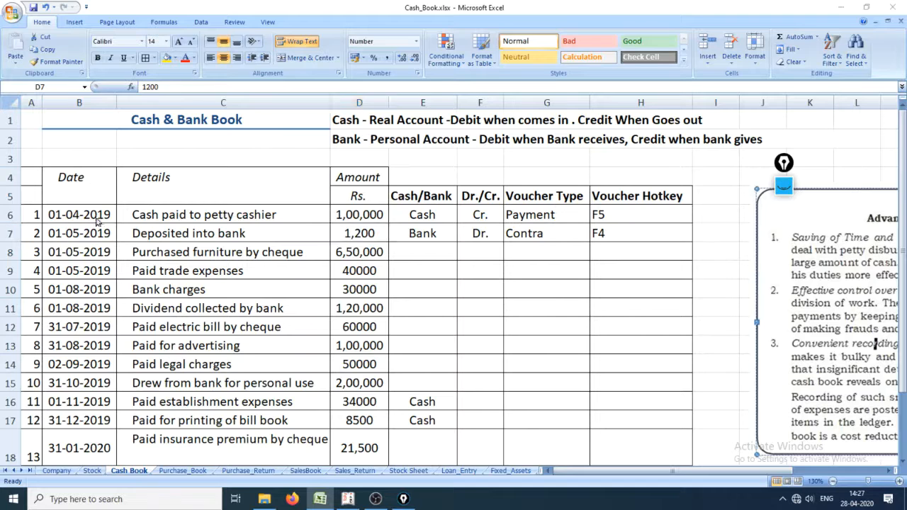
# Step: Return to Tally.ERP 9, underline the Cash balance, circle the amount and sketch below with the Epic Pen, and clear the marks
pyautogui.hotkey('alt', 'Tab')
pyautogui.click(784, 185)
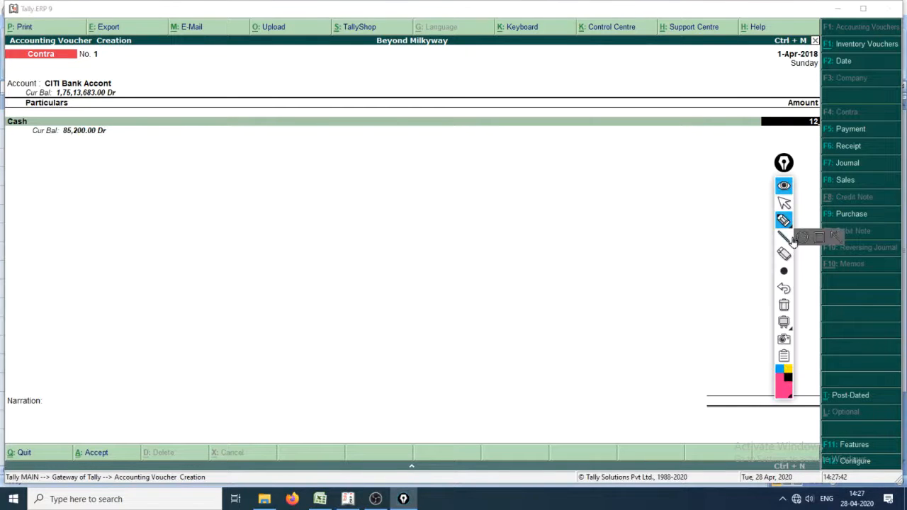
pyautogui.moveTo(58, 151); pyautogui.dragTo(107, 146)
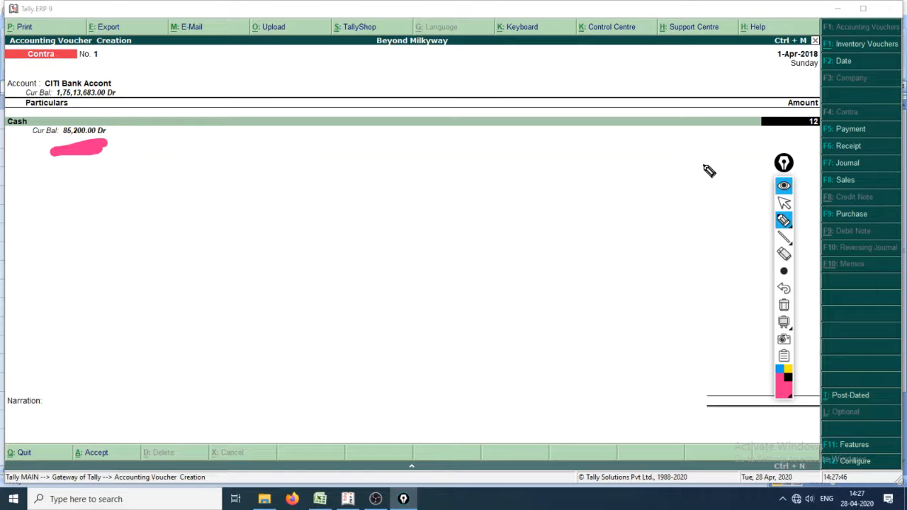
pyautogui.moveTo(758, 140)
pyautogui.mouseDown()
pyautogui.moveTo(762, 76)
pyautogui.moveTo(761, 155)
pyautogui.mouseUp()
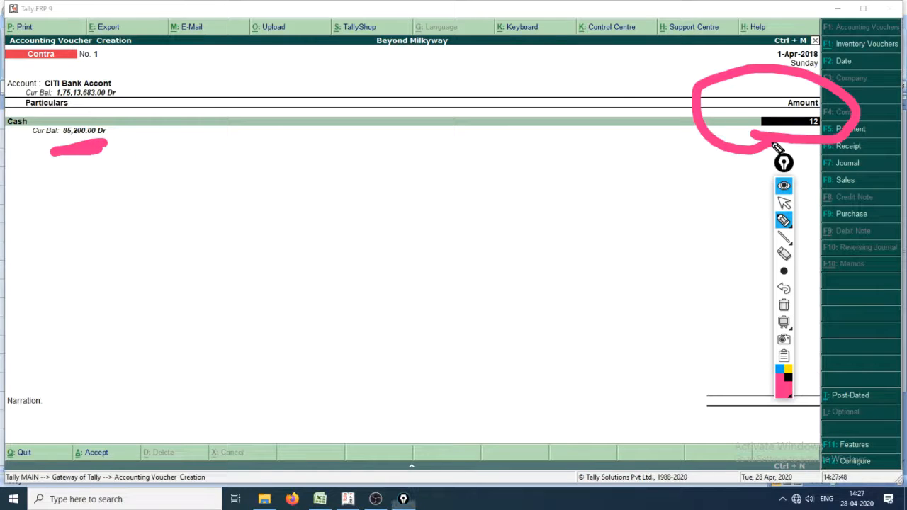
pyautogui.moveTo(192, 269); pyautogui.dragTo(269, 269)
pyautogui.moveTo(162, 223)
pyautogui.mouseDown()
pyautogui.moveTo(203, 298)
pyautogui.moveTo(241, 297)
pyautogui.mouseUp()
pyautogui.moveTo(305, 232); pyautogui.dragTo(284, 302)
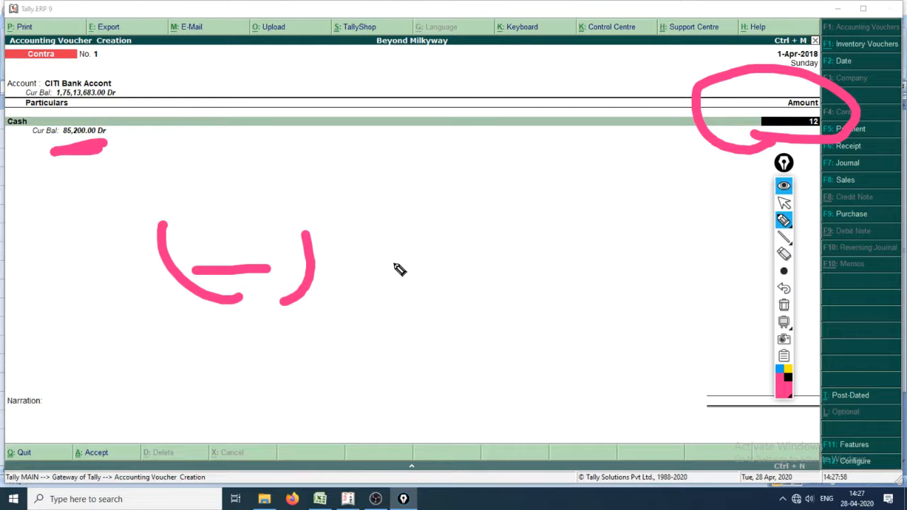
pyautogui.hotkey('ctrl', 'shift', '2')
pyautogui.hotkey('ctrl', 'shift', '7')
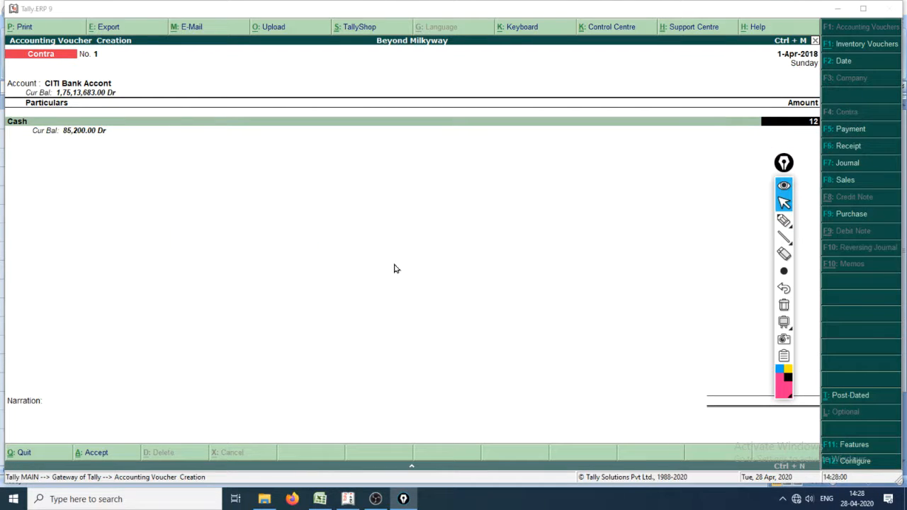
# Step: Enter 1200 as the Cash amount in the contra voucher and proceed to the bank allocations
pyautogui.click(820, 123)
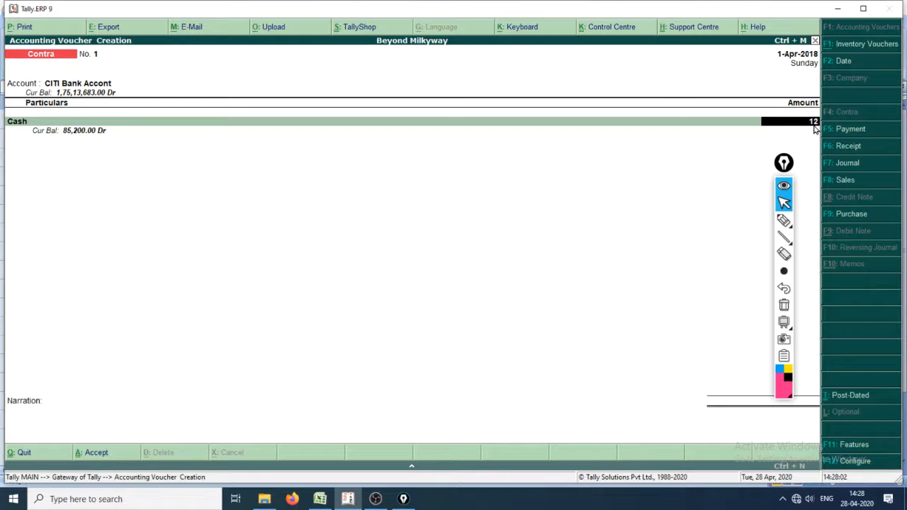
pyautogui.write('1200')
pyautogui.press('Return')
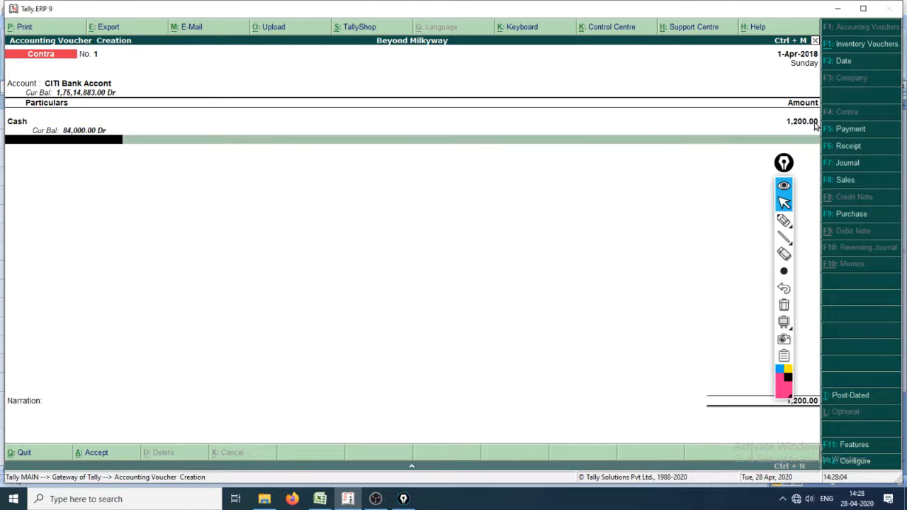
pyautogui.press('Return')
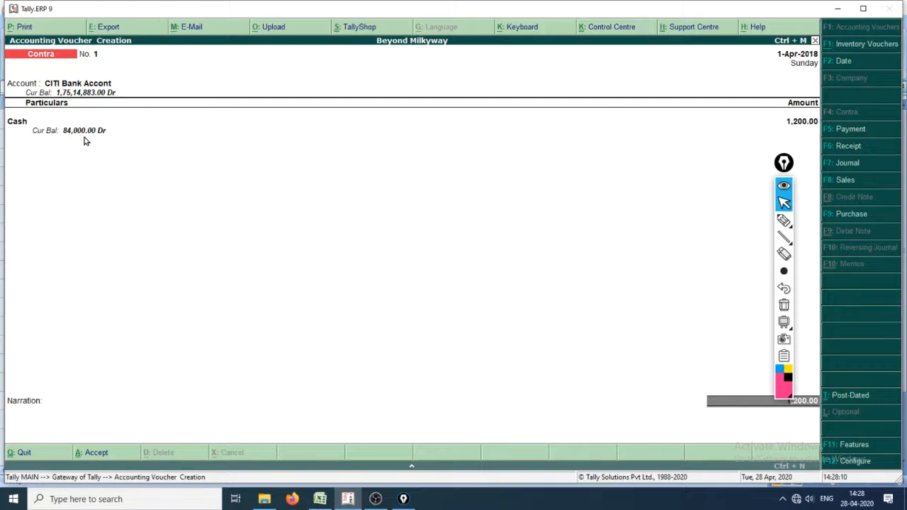
pyautogui.press('Return')
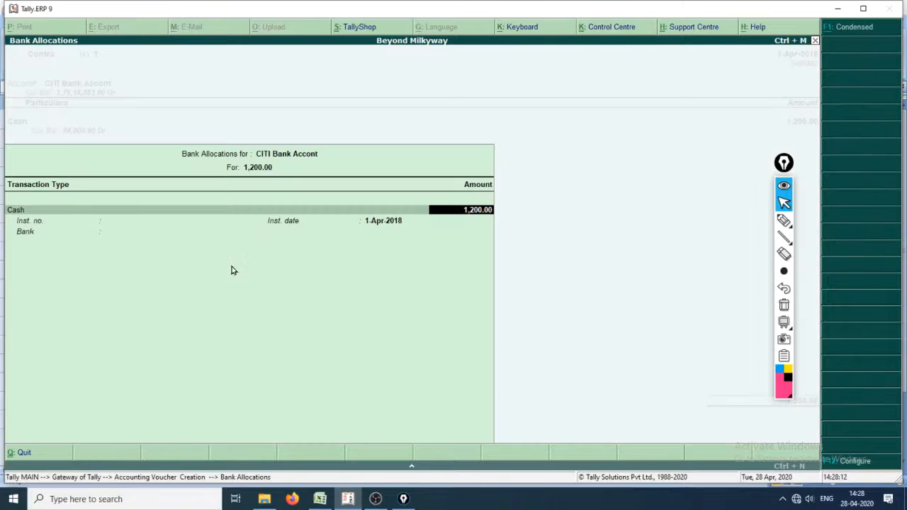
# Step: Record the deposit's cash denominations as 1,200 units of 1 and complete the CITI Bank Accont allocation
pyautogui.press('Return')
pyautogui.press('Return')
pyautogui.press('Return')
pyautogui.press('Return')
pyautogui.press('Return')
pyautogui.press('Return')
pyautogui.press('Return')
pyautogui.press('Return')
pyautogui.press('Return')
pyautogui.press('Return')
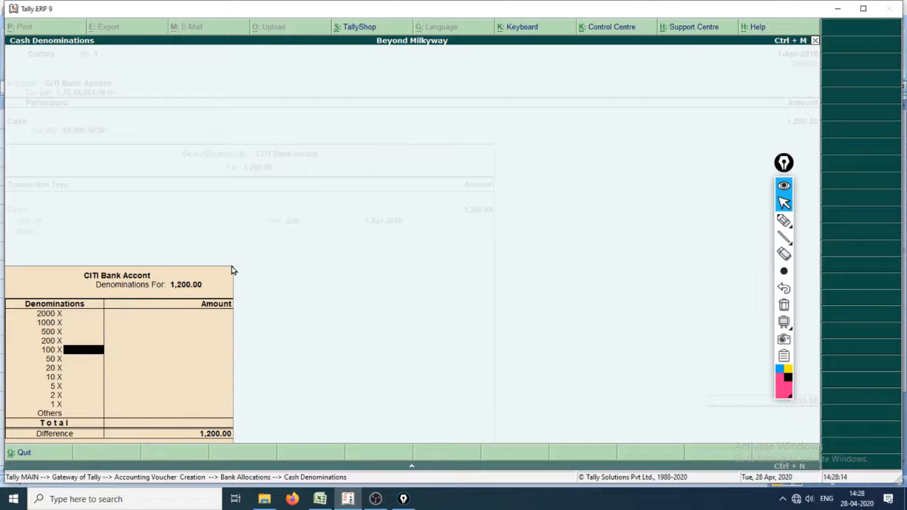
pyautogui.press('Return')
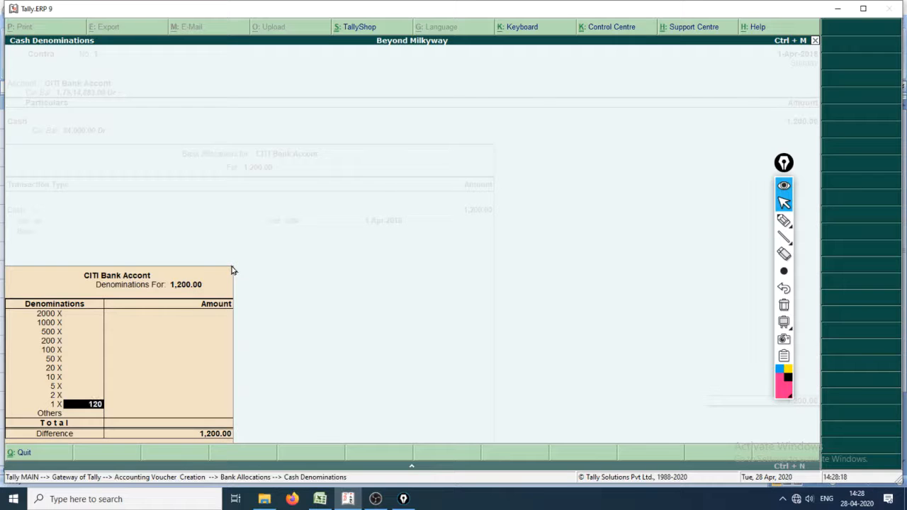
pyautogui.press('Return')
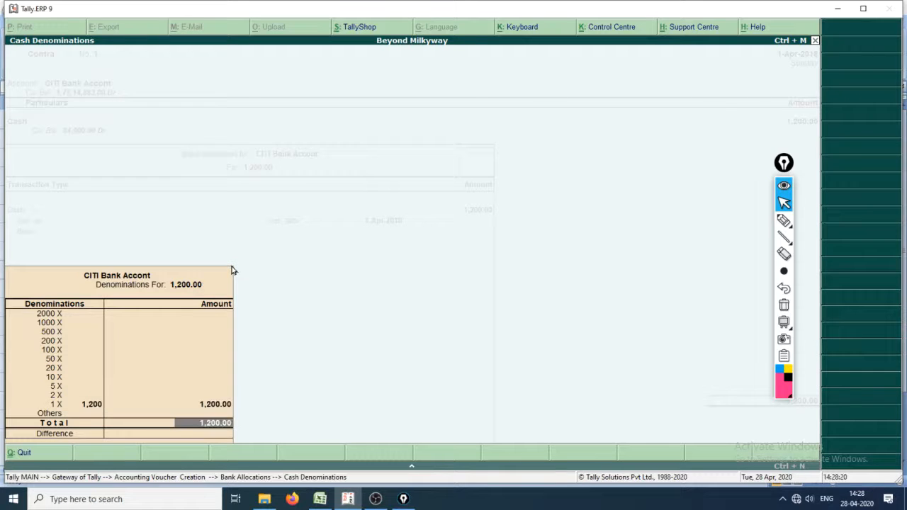
pyautogui.press('Return')
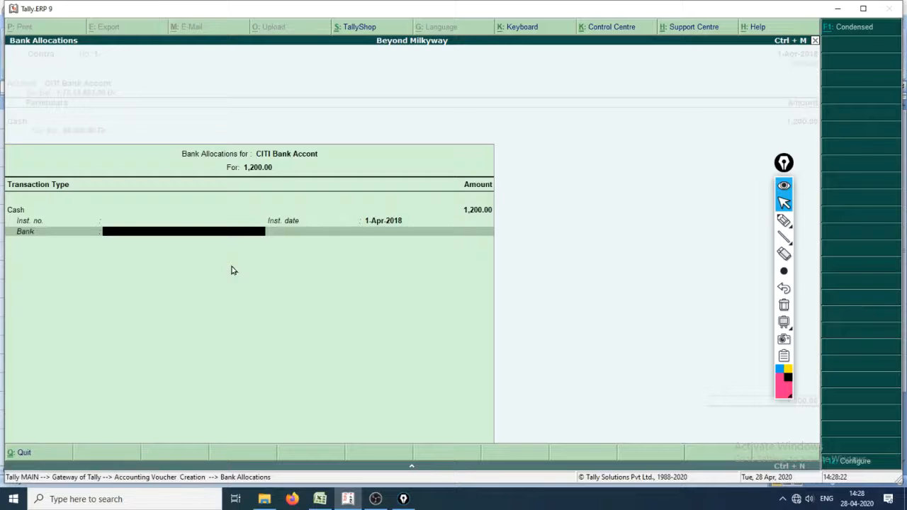
pyautogui.press('Return')
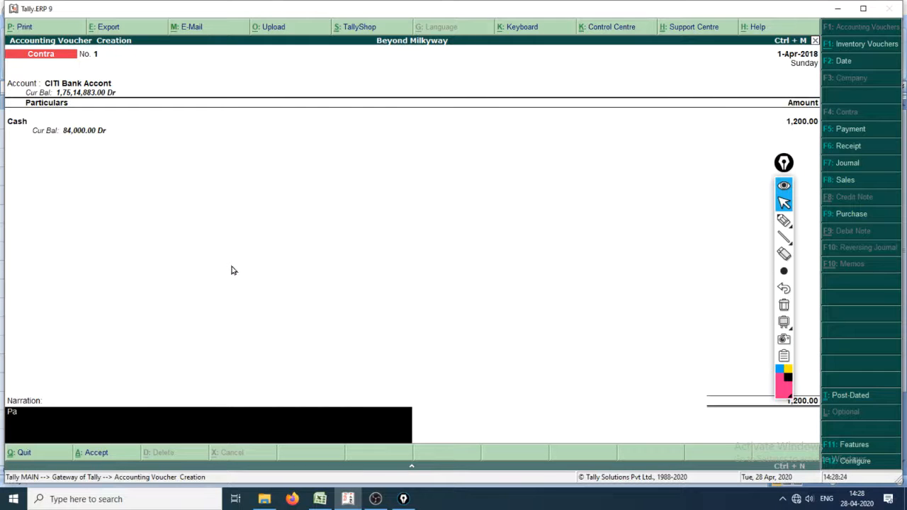
# Step: Pass through the bank allocation again, enter the narration "Deposited into Bank" and save the contra voucher
pyautogui.press('Return')
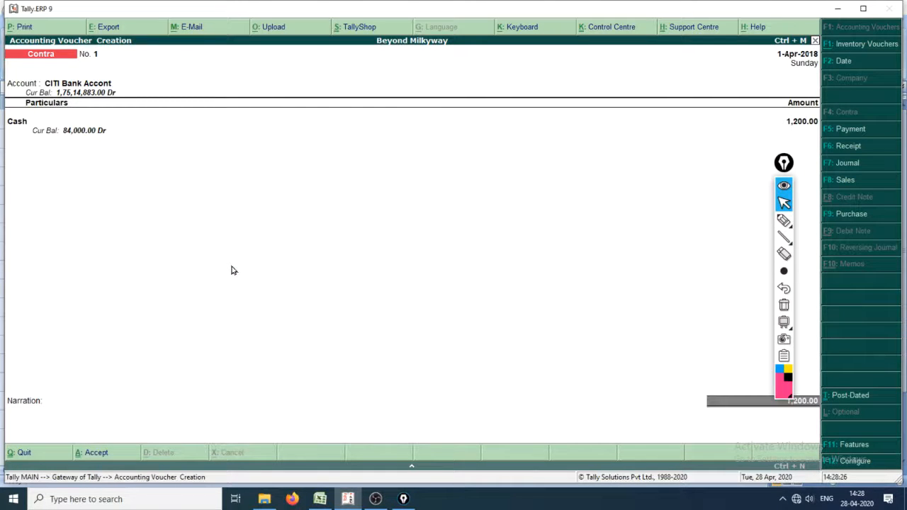
pyautogui.press('Return')
pyautogui.press('Return')
pyautogui.press('Return')
pyautogui.press('Return')
pyautogui.press('Return')
pyautogui.press('Return')
pyautogui.press('Return')
pyautogui.press('Return')
pyautogui.press('Return')
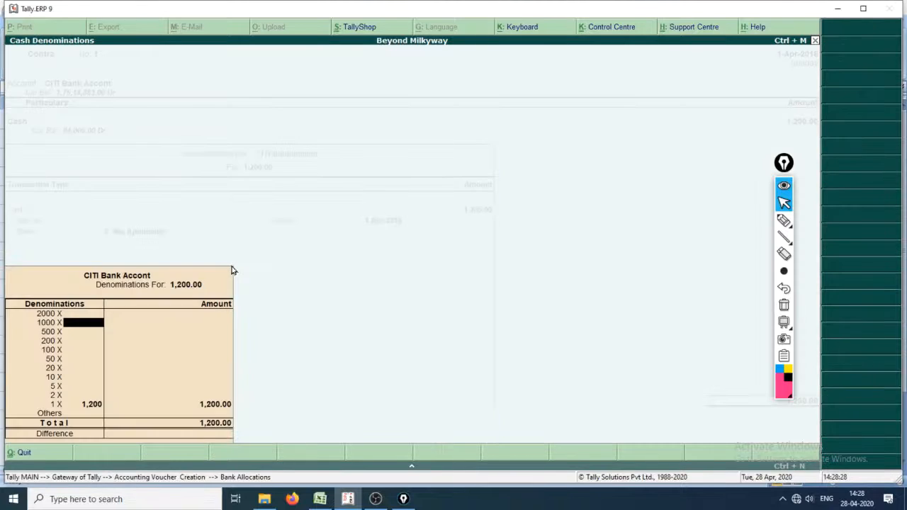
pyautogui.press('Return')
pyautogui.press('Return')
pyautogui.press('Return')
pyautogui.press('Return')
pyautogui.press('Return')
pyautogui.press('Return')
pyautogui.press('Return')
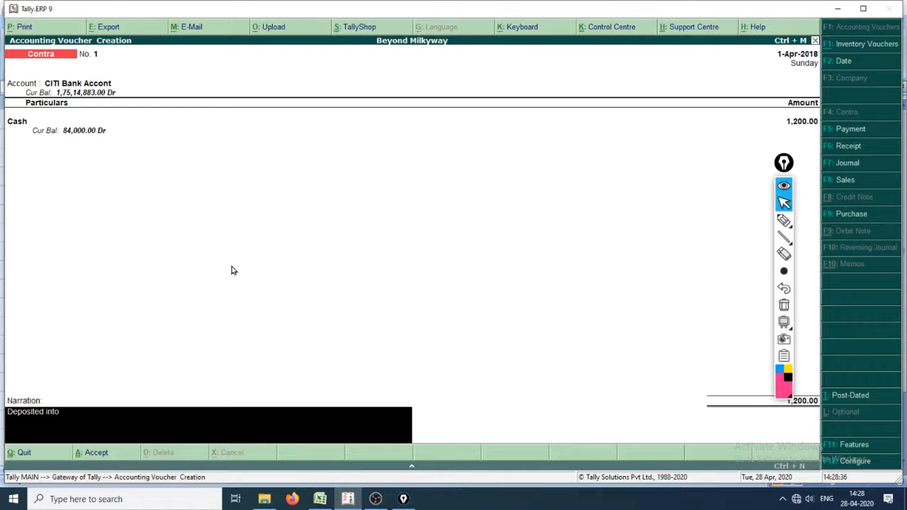
pyautogui.press('Return')
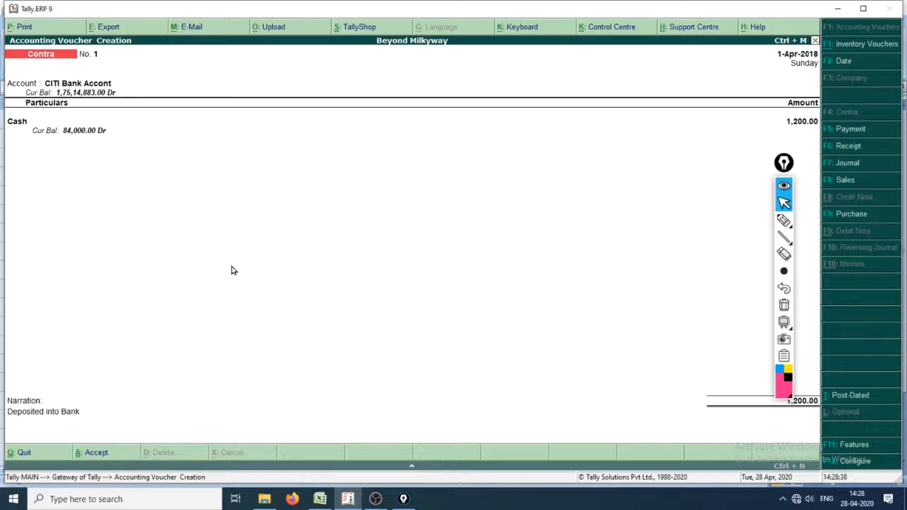
pyautogui.press('Return')
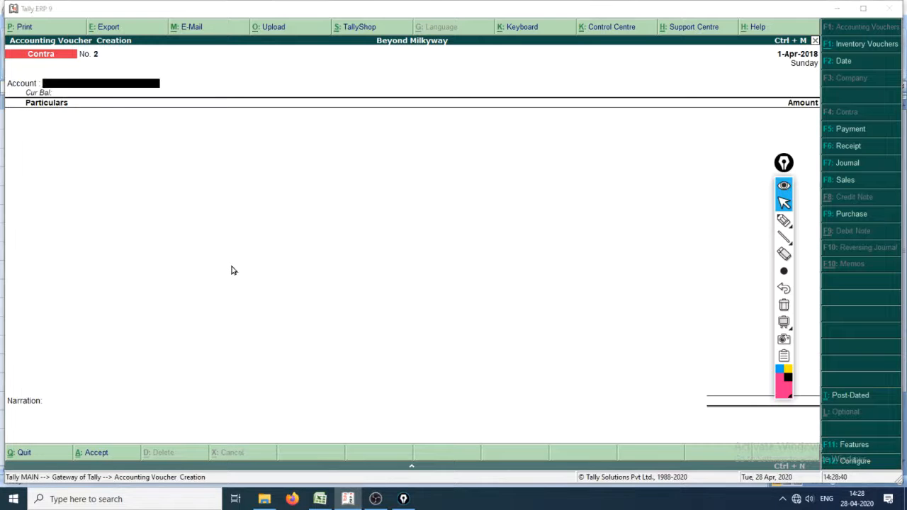
# Step: Examine the next transactions' dates in the Excel cash book, and return to Tally.ERP 9's Gateway by leaving the new voucher
pyautogui.hotkey('alt', 'Tab')
pyautogui.click(231, 268)
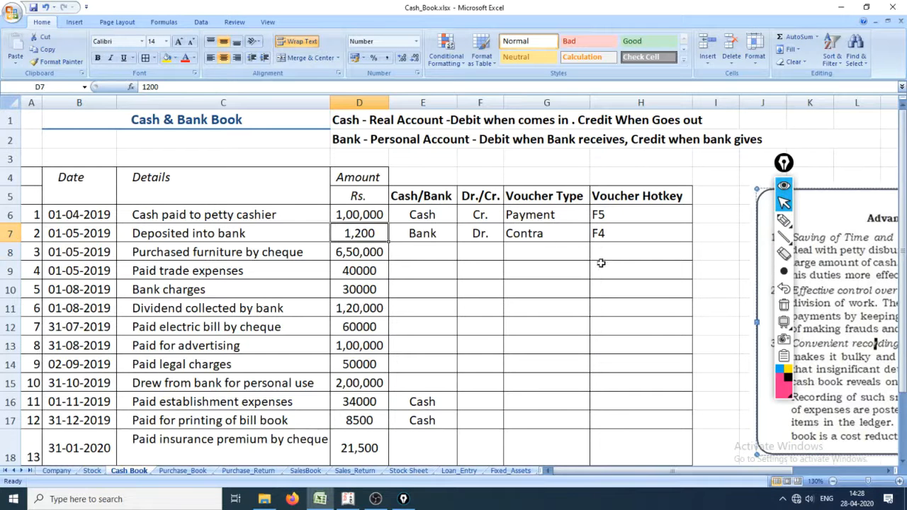
pyautogui.click(4, 255)
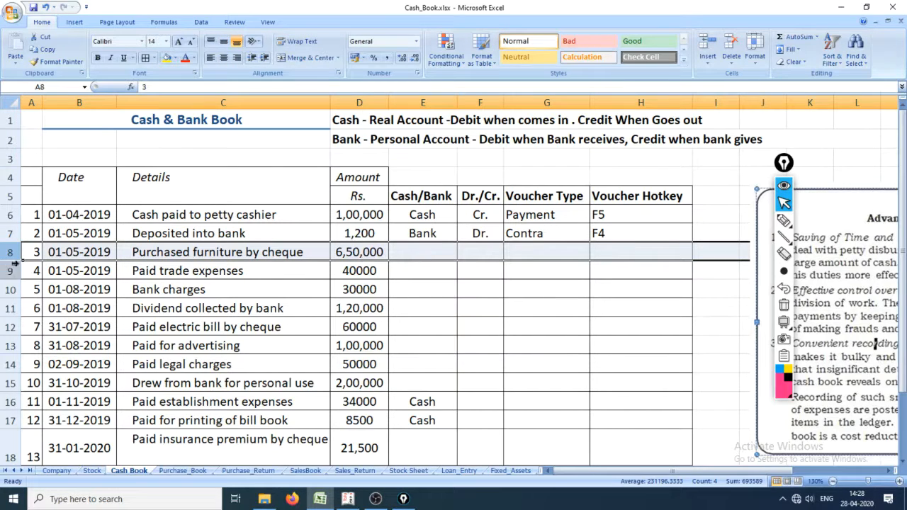
pyautogui.click(85, 259)
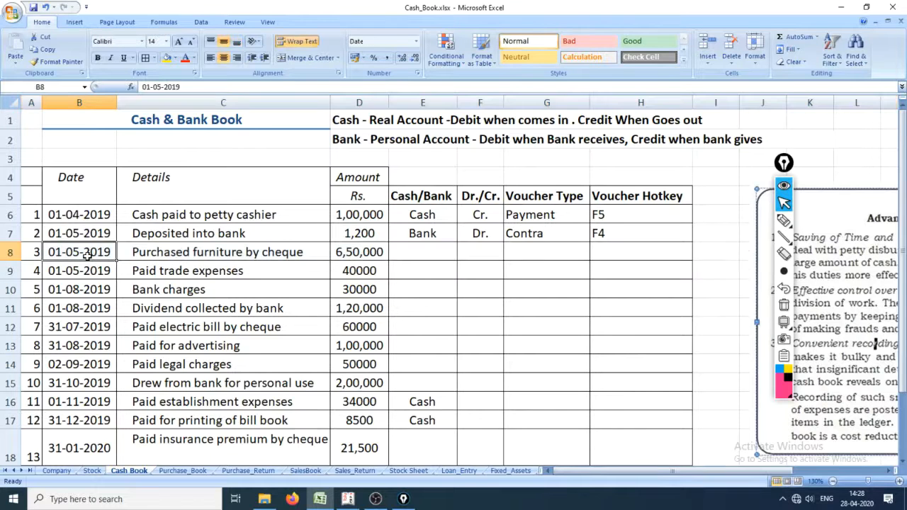
pyautogui.moveTo(81, 232); pyautogui.dragTo(83, 288)
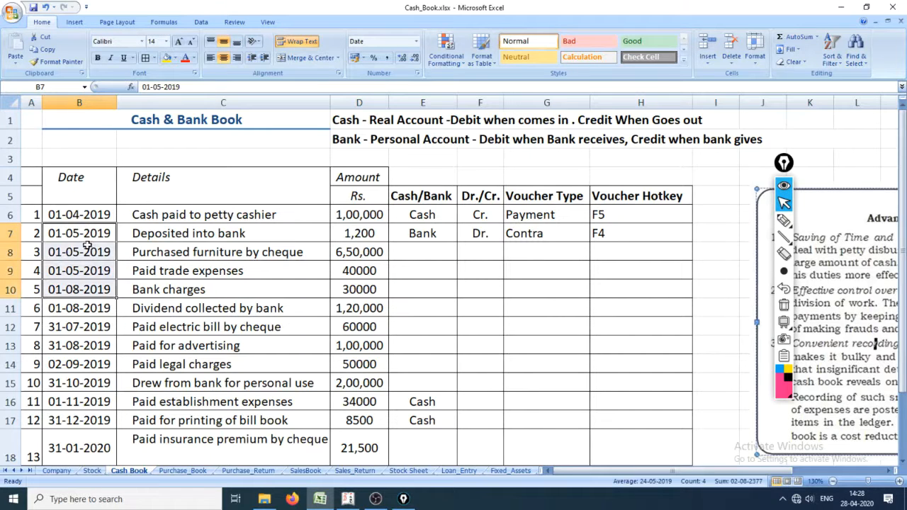
pyautogui.click(94, 252)
pyautogui.hotkey('alt', 'Tab')
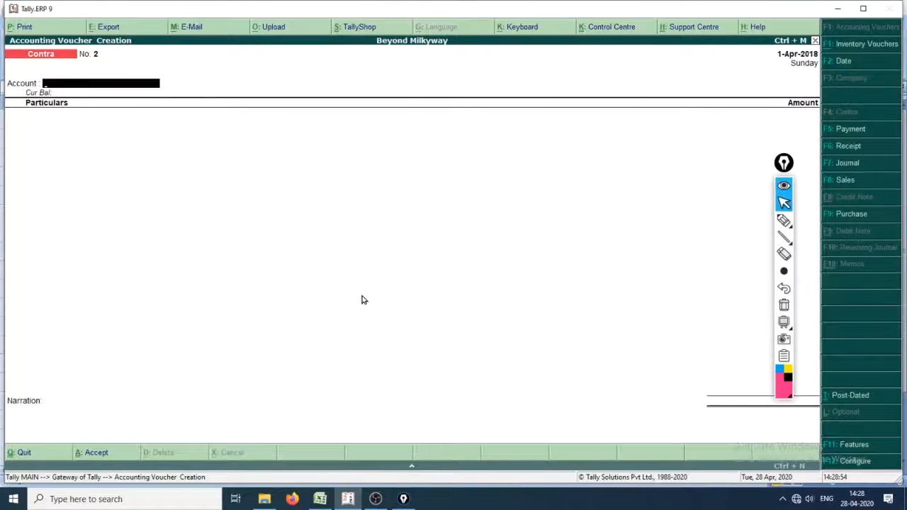
pyautogui.press('Escape')
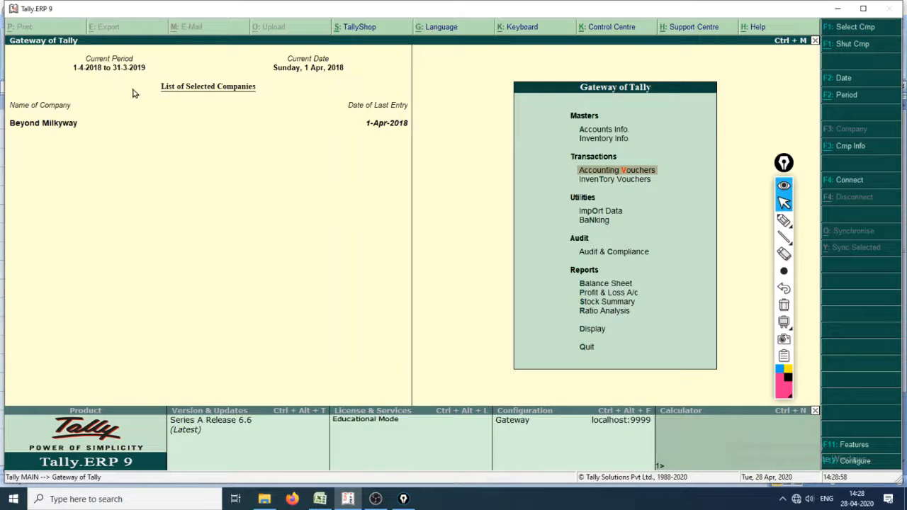
# Step: Activate the Epic Pen and underline the months of the first three transaction dates in the Excel cash book
pyautogui.click(783, 220)
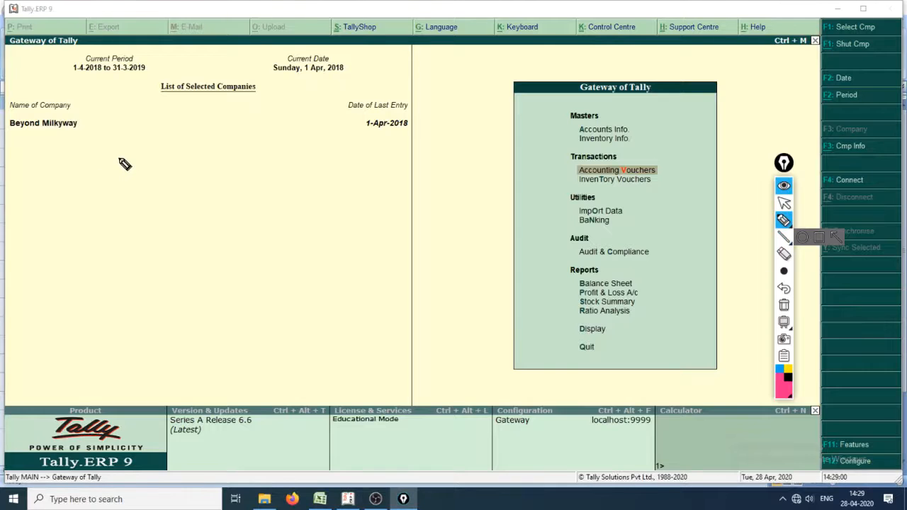
pyautogui.hotkey('alt', 'Tab')
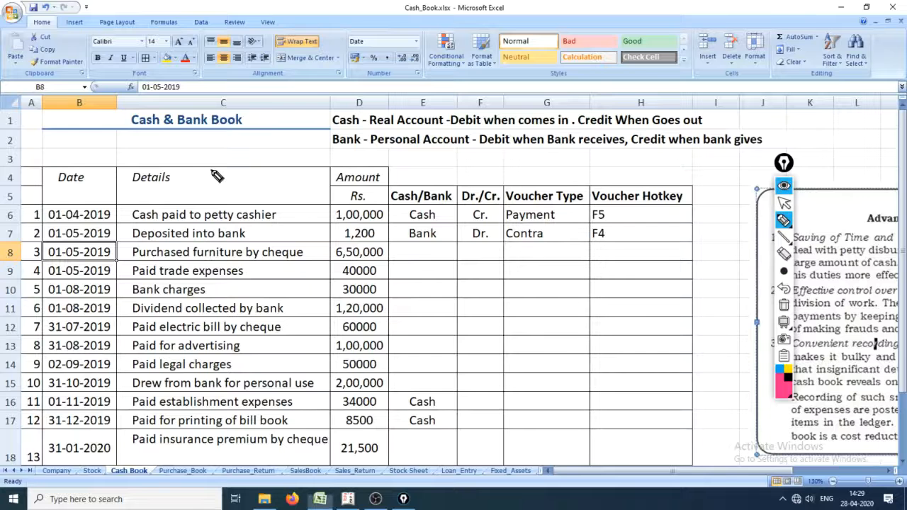
pyautogui.moveTo(63, 222)
pyautogui.mouseDown()
pyautogui.moveTo(88, 222)
pyautogui.moveTo(83, 260)
pyautogui.mouseUp()
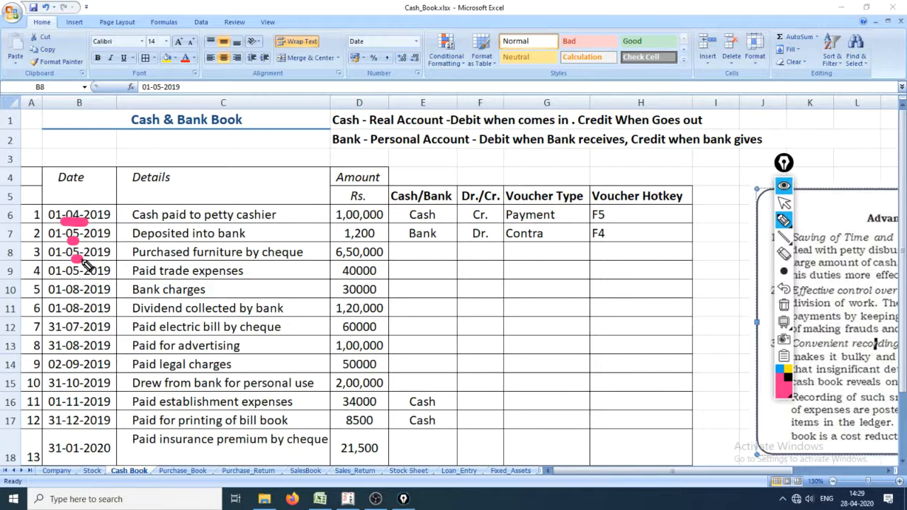
# Step: Switch back to Tally.ERP 9 and circle the Current Period on the Gateway with the Epic Pen
pyautogui.hotkey('alt', 'Tab')
pyautogui.hotkey('alt', 'Tab')
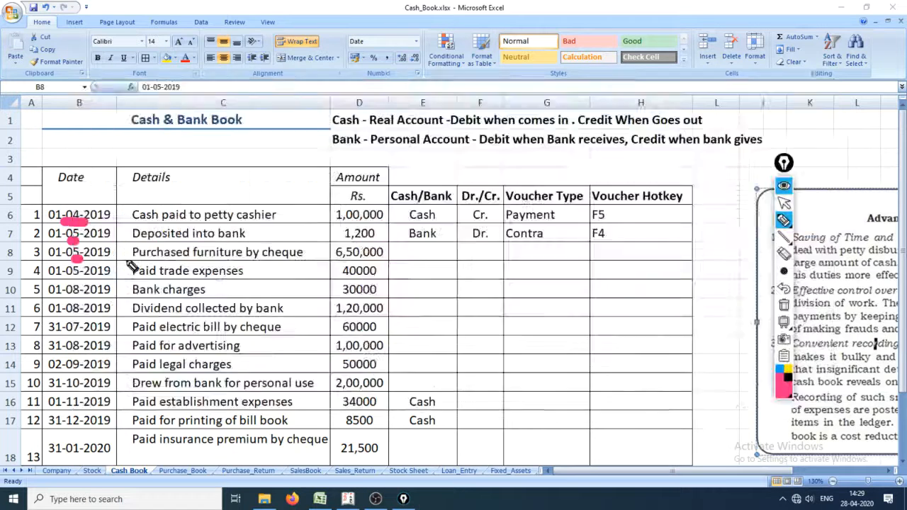
pyautogui.hotkey('alt', 'Tab')
pyautogui.moveTo(67, 85)
pyautogui.mouseDown()
pyautogui.moveTo(190, 61)
pyautogui.moveTo(27, 64)
pyautogui.moveTo(100, 94)
pyautogui.mouseUp()
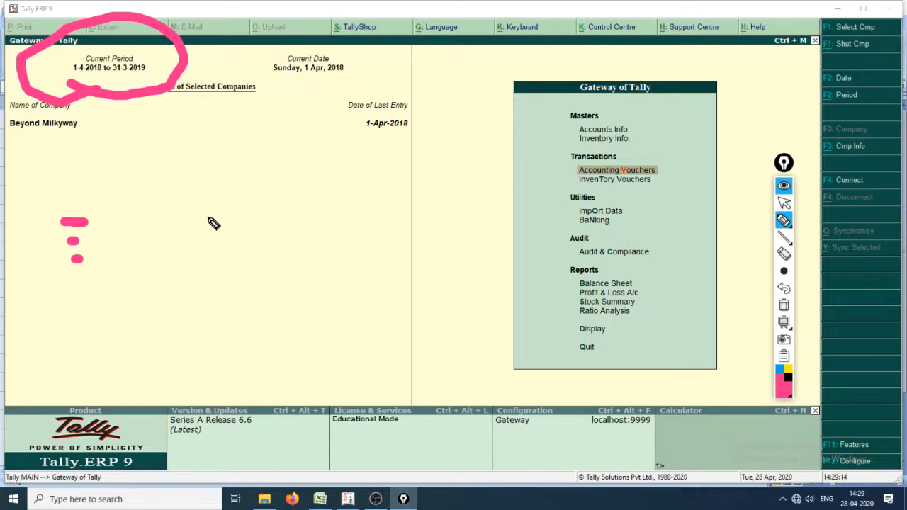
# Step: Handwrite "Alt+F2" across the Gateway with the Epic Pen and draw an arrow from it to the Period command
pyautogui.moveTo(166, 214)
pyautogui.mouseDown()
pyautogui.moveTo(167, 289)
pyautogui.moveTo(195, 259)
pyautogui.moveTo(194, 226)
pyautogui.moveTo(229, 182)
pyautogui.moveTo(265, 198)
pyautogui.moveTo(386, 218)
pyautogui.mouseUp()
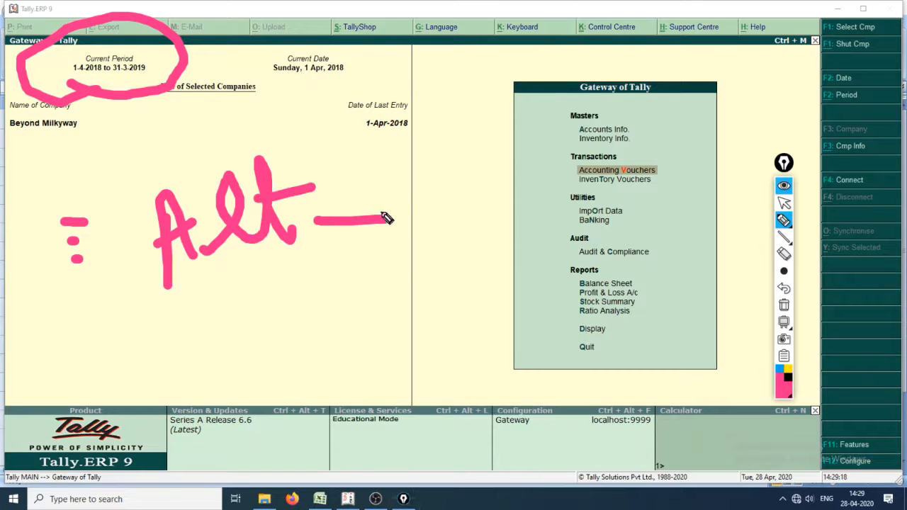
pyautogui.moveTo(352, 181); pyautogui.dragTo(383, 268)
pyautogui.moveTo(411, 179)
pyautogui.mouseDown()
pyautogui.moveTo(439, 259)
pyautogui.moveTo(452, 167)
pyautogui.mouseUp()
pyautogui.moveTo(418, 217); pyautogui.dragTo(445, 213)
pyautogui.moveTo(485, 151)
pyautogui.mouseDown()
pyautogui.moveTo(496, 195)
pyautogui.moveTo(521, 230)
pyautogui.mouseUp()
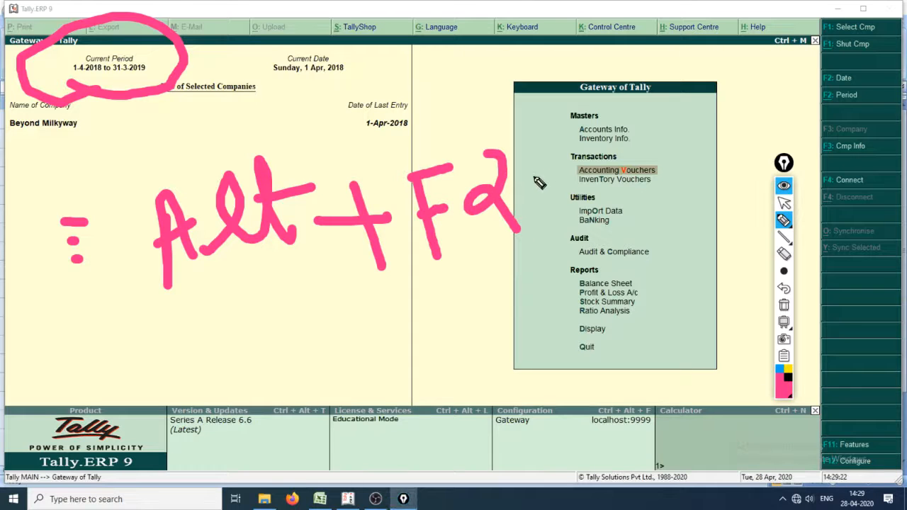
pyautogui.moveTo(537, 179)
pyautogui.mouseDown()
pyautogui.moveTo(802, 62)
pyautogui.moveTo(813, 109)
pyautogui.moveTo(813, 67)
pyautogui.mouseUp()
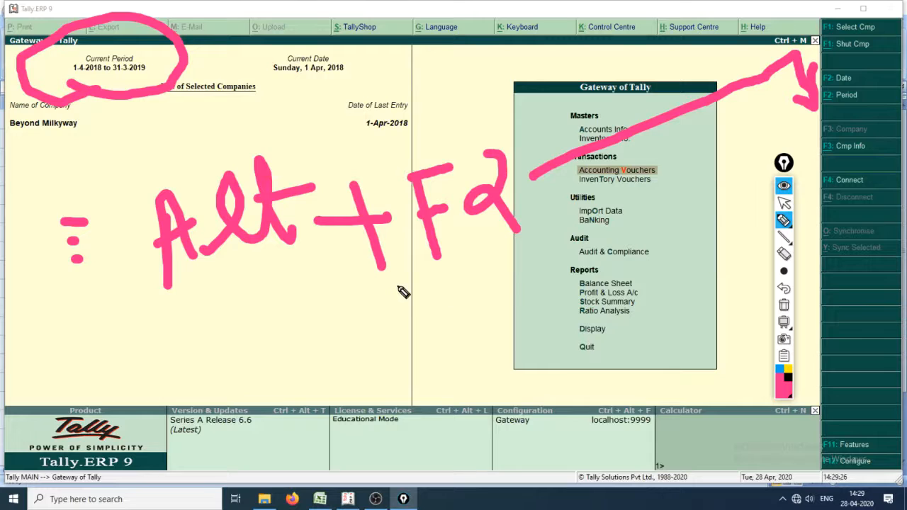
# Step: Hide the Epic Pen annotations and set the company's current period to 1-4-2019 to 31-3-2020
pyautogui.hotkey('ctrl', 'shift', '1')
pyautogui.click(310, 278)
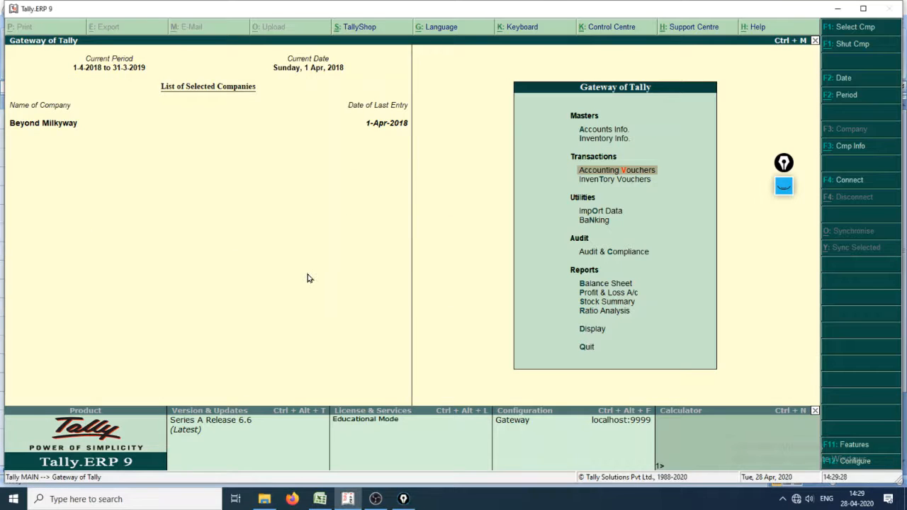
pyautogui.hotkey('alt', 'F2')
pyautogui.write('1.4')
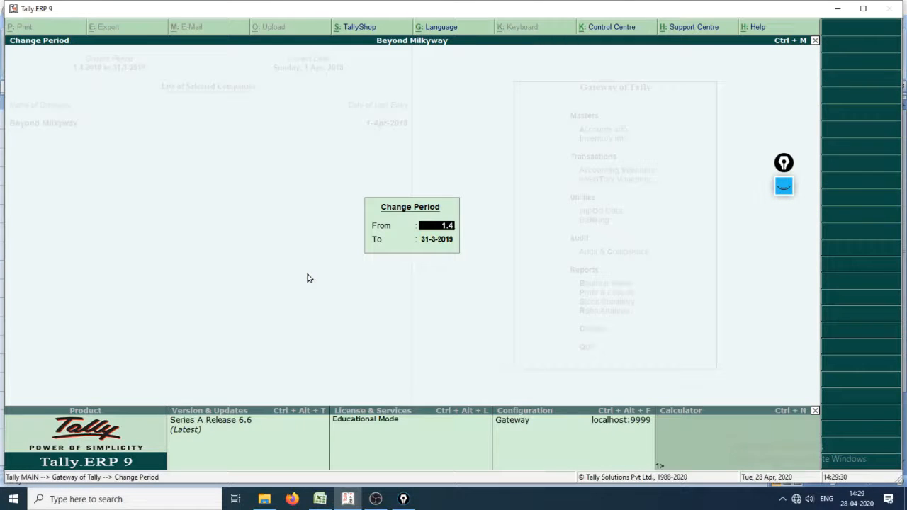
pyautogui.write('.19')
pyautogui.press('Return')
pyautogui.write('31.3.')
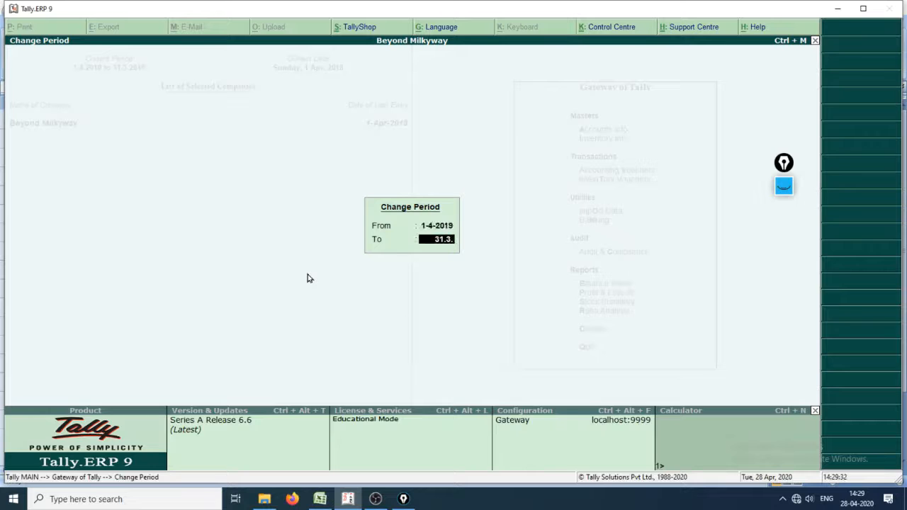
pyautogui.write('20')
pyautogui.press('Return')
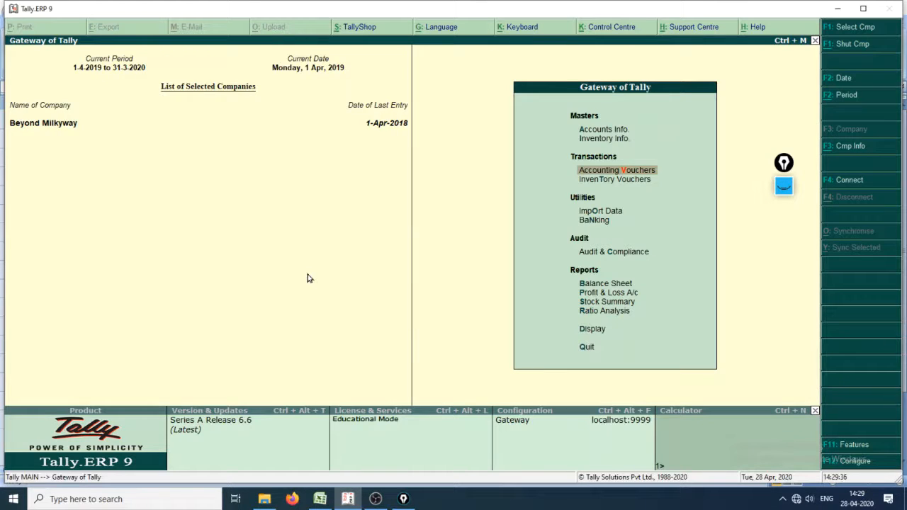
# Step: Display the ledger vouchers of CITI Bank Accont from the account books
pyautogui.press('Down')
pyautogui.press('Down')
pyautogui.press('Down')
pyautogui.press('Down')
pyautogui.press('Down')
pyautogui.press('Down')
pyautogui.press('Down')
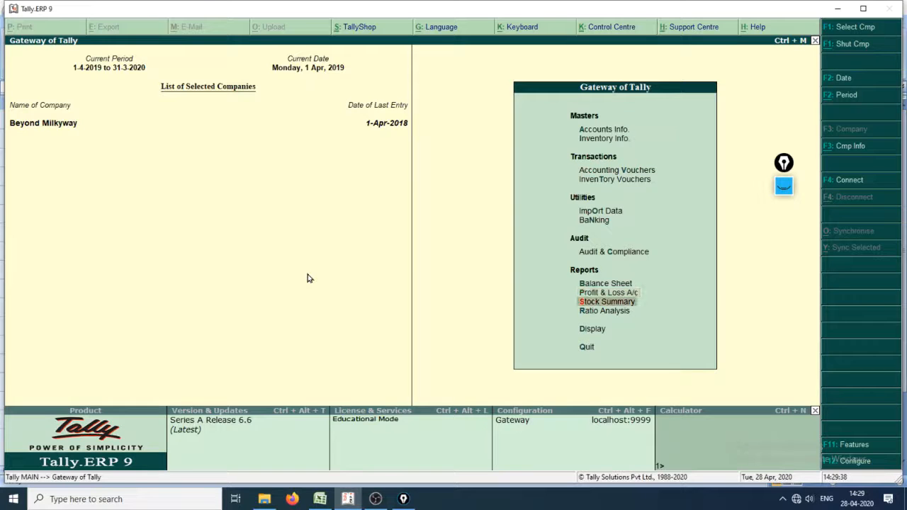
pyautogui.press('Down')
pyautogui.press('Down')
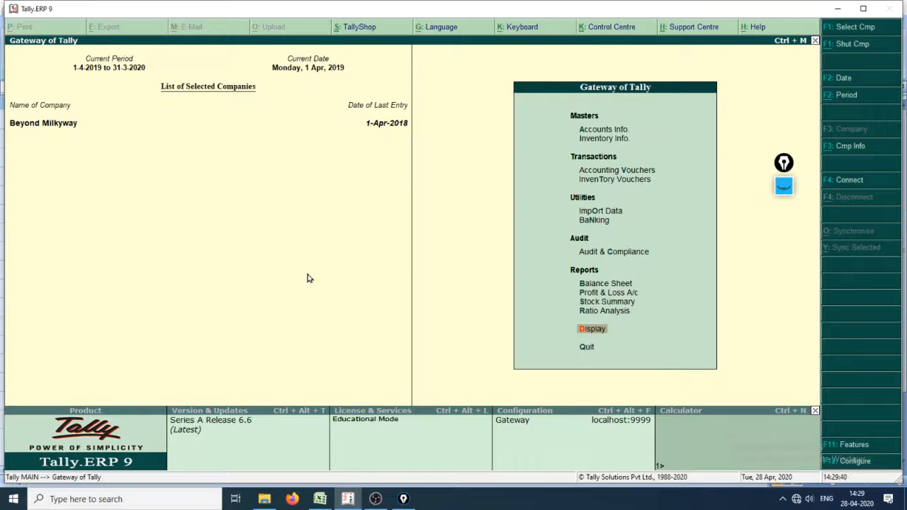
pyautogui.press('Return')
pyautogui.press('a')
pyautogui.press('l')
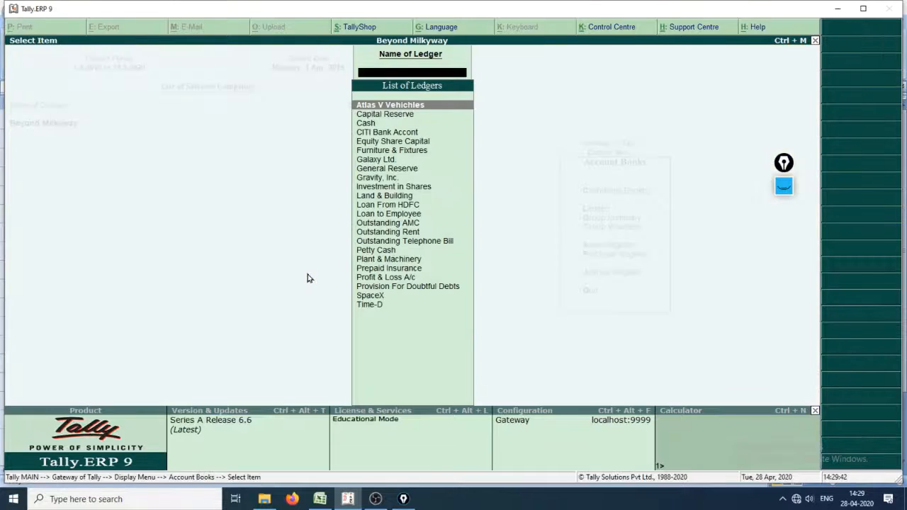
pyautogui.press('Down')
pyautogui.press('Down')
pyautogui.press('Down')
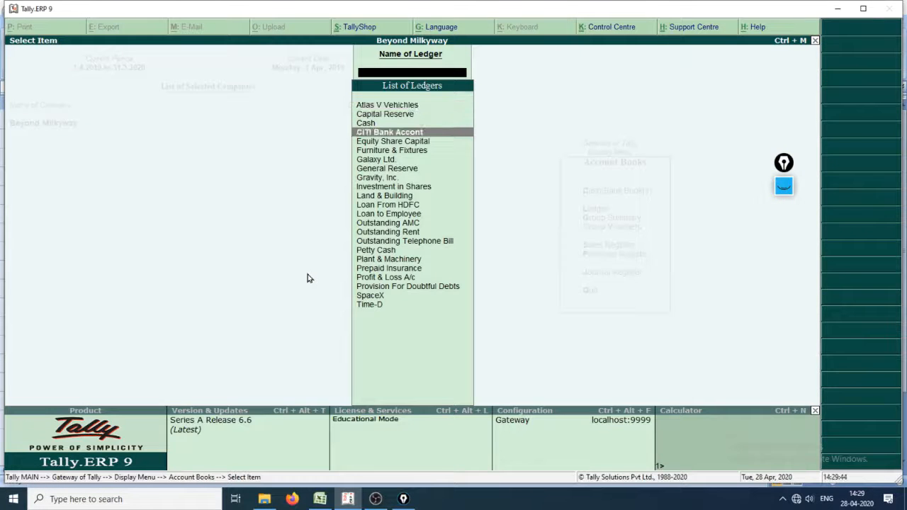
pyautogui.press('Return')
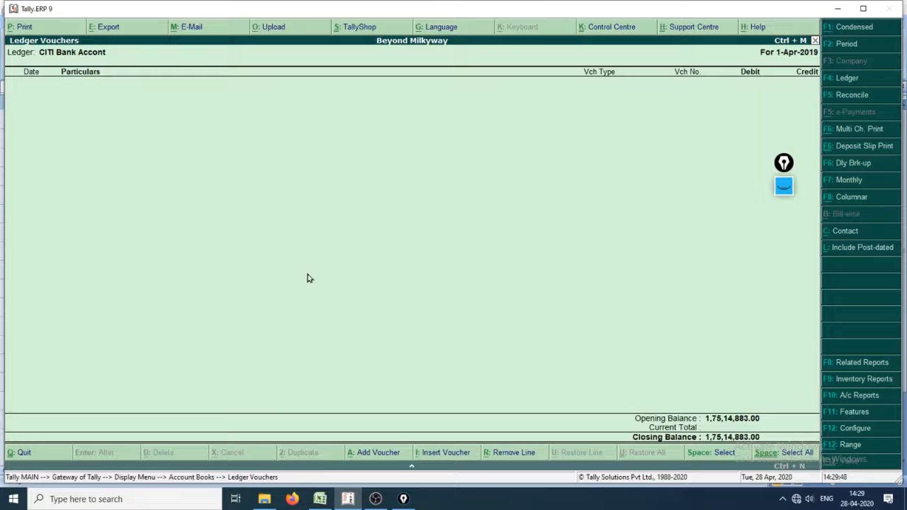
# Step: Set the CITI Bank Accont ledger report's period to 1-4-2018 to 1-4-2019
pyautogui.press('F2')
pyautogui.write('1.4.18')
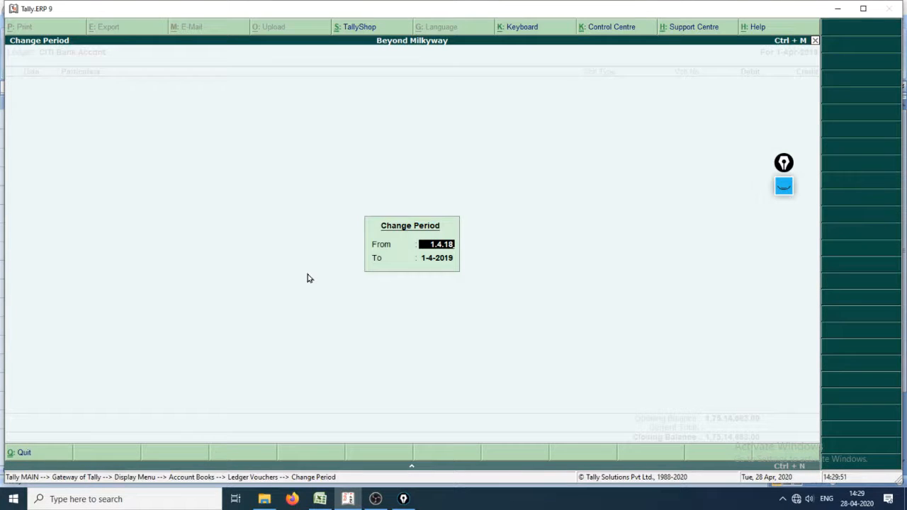
pyautogui.press('Return')
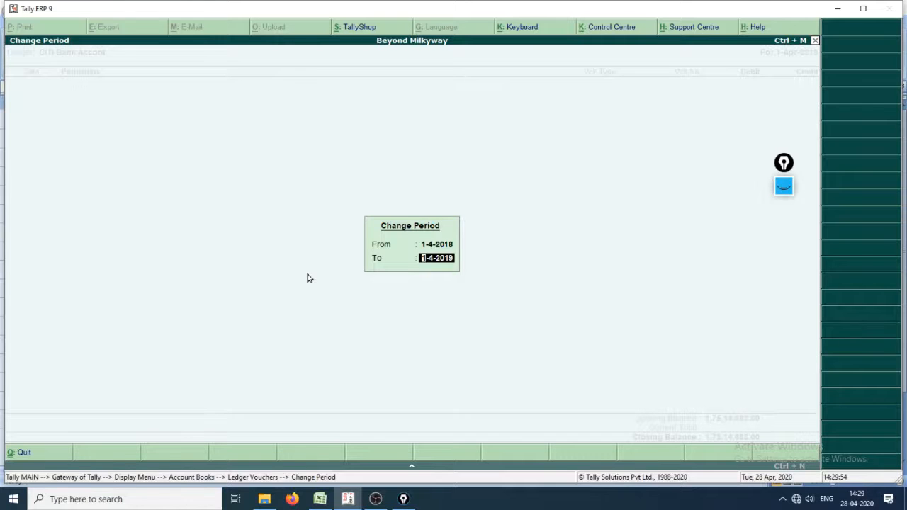
pyautogui.press('Return')
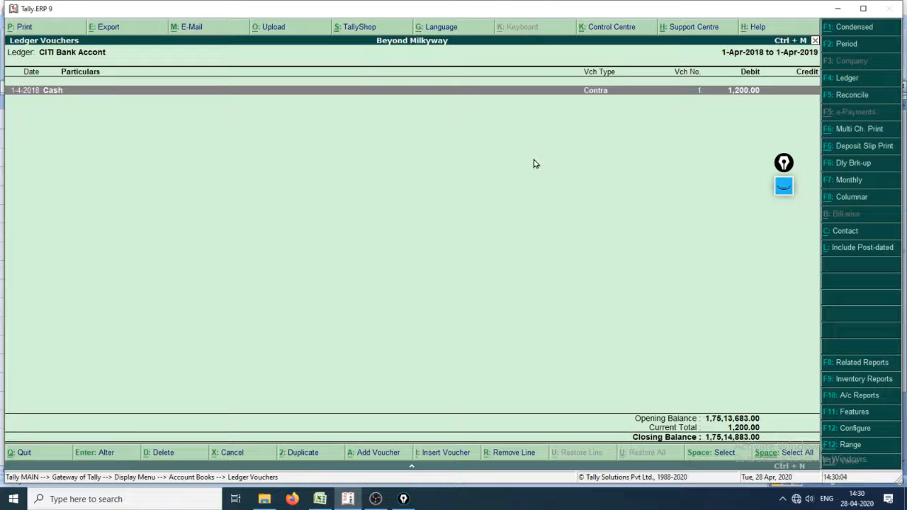
# Step: Open the 1,200.00 contra voucher, change its date to 1-May-2019 and save it with its denominations and bank allocation
pyautogui.press('Return')
pyautogui.press('F2')
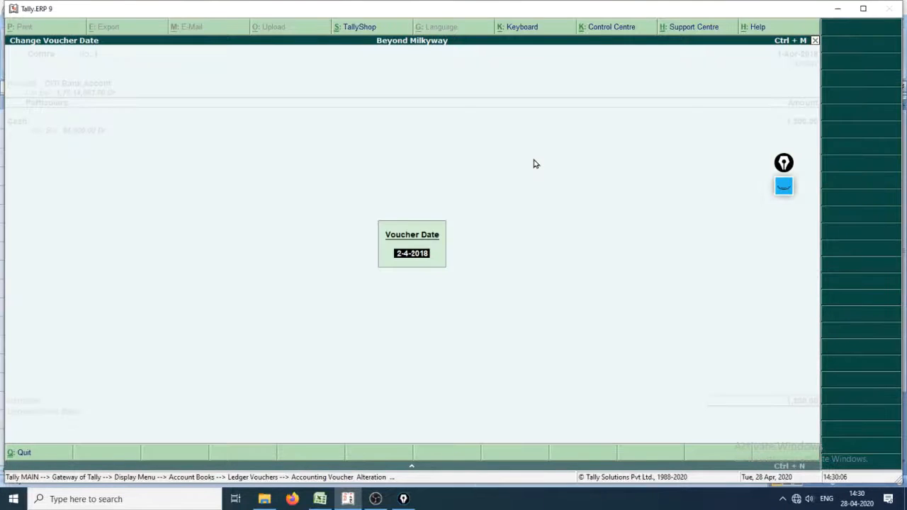
pyautogui.write('1')
pyautogui.press('Return')
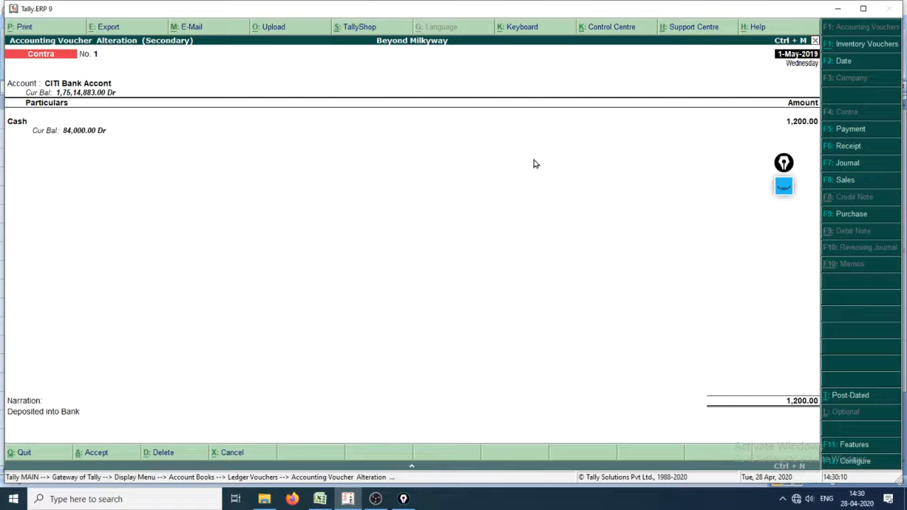
pyautogui.press('Return')
pyautogui.press('Return')
pyautogui.press('Return')
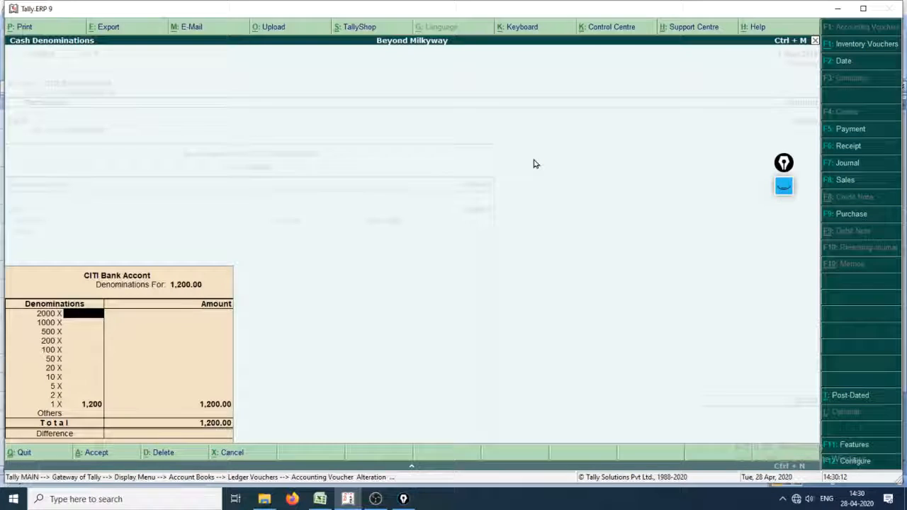
pyautogui.hotkey('ctrl', 'a')
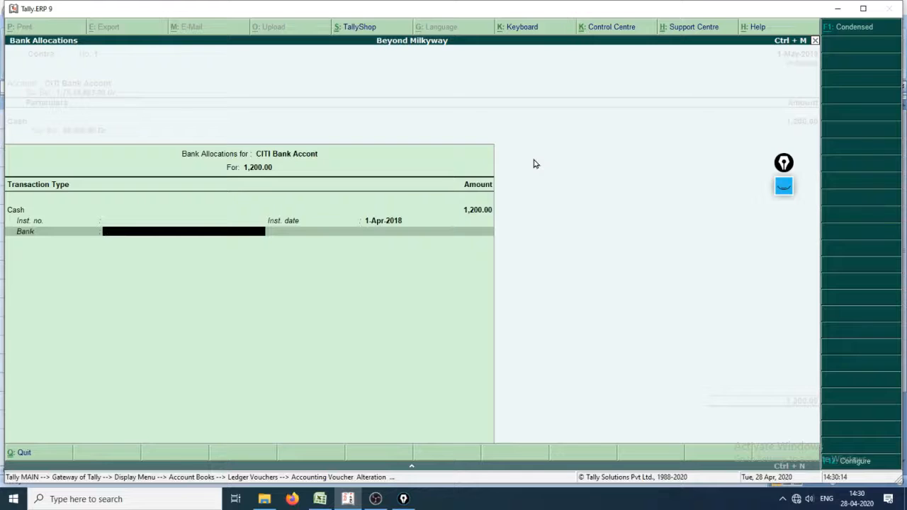
pyautogui.hotkey('ctrl', 'a')
pyautogui.hotkey('ctrl', 'a')
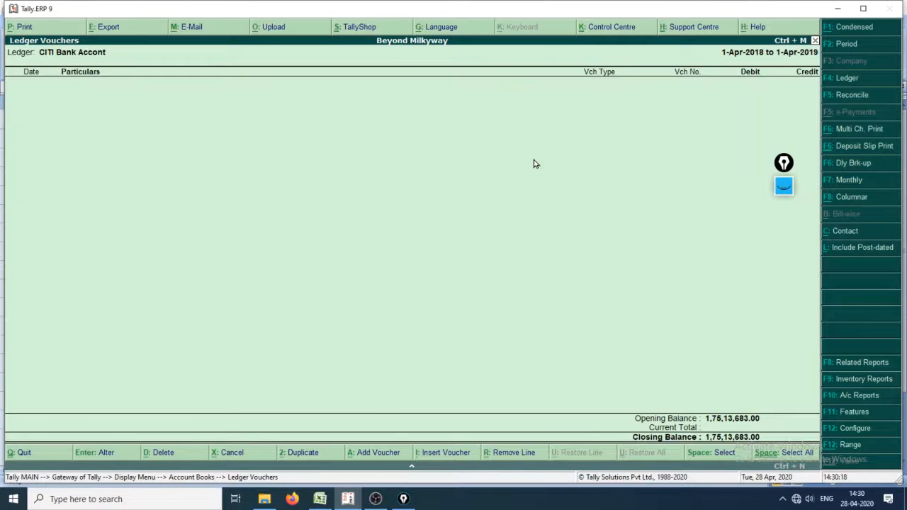
# Step: Display the Cash ledger's vouchers instead, for the period 1-4-2018 to 31-3-2020
pyautogui.press('Escape')
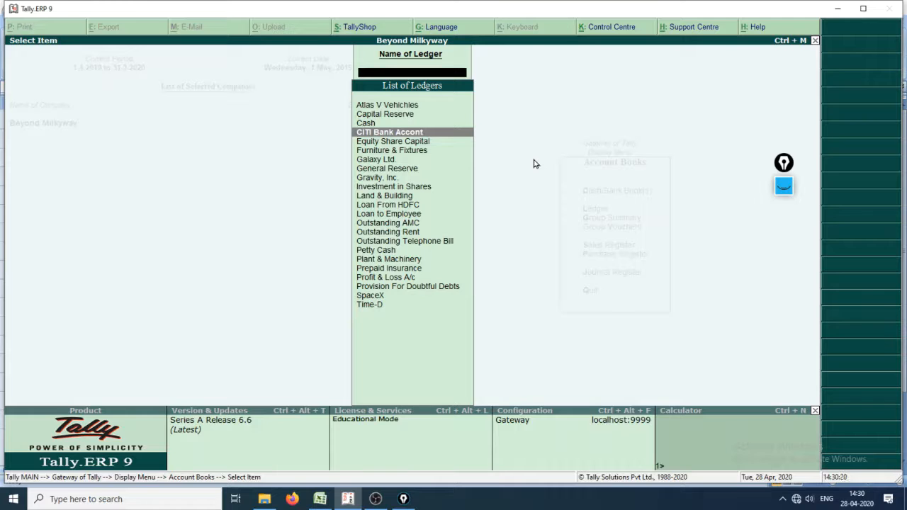
pyautogui.press('Up')
pyautogui.press('Return')
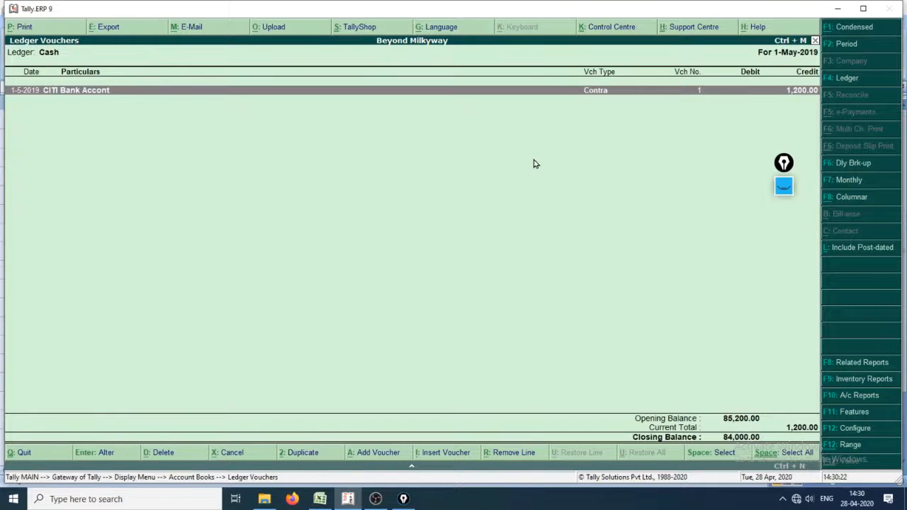
pyautogui.press('F2')
pyautogui.write('1.4.18')
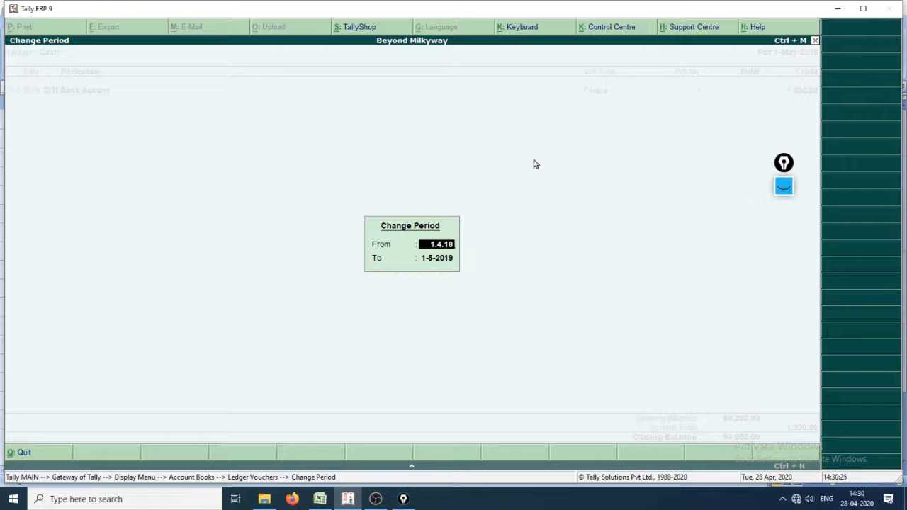
pyautogui.press('Return')
pyautogui.write('31.')
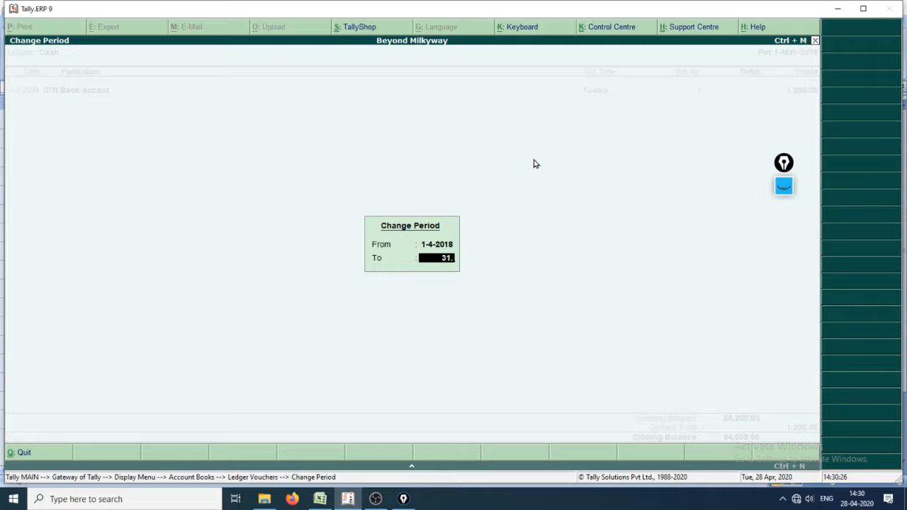
pyautogui.write('3.2020')
pyautogui.press('Return')
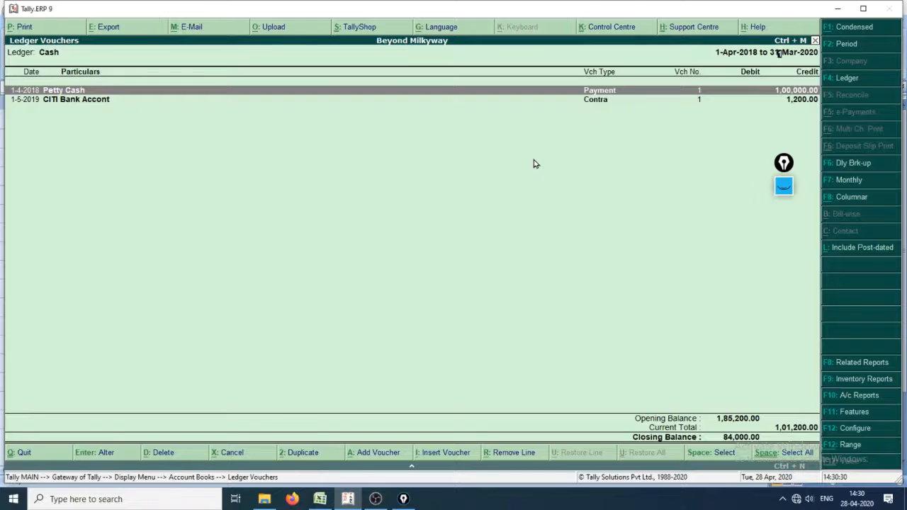
# Step: Change the date of the Petty Cash payment voucher to 1-4-2019 and save it
pyautogui.press('Return')
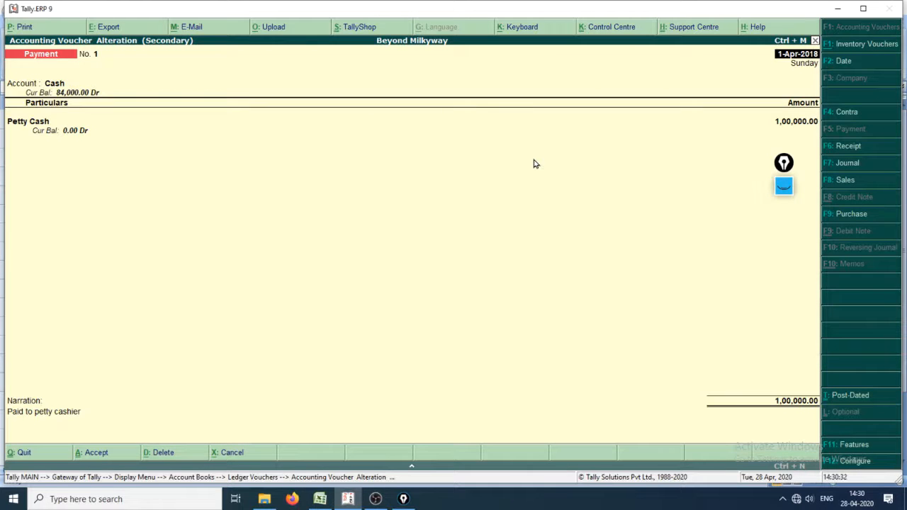
pyautogui.press('F2')
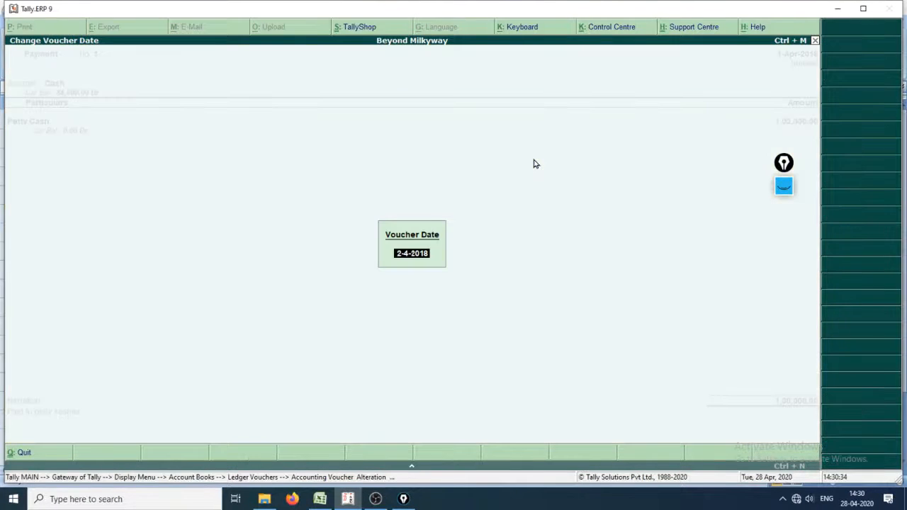
pyautogui.write('1.4.19')
pyautogui.press('Return')
pyautogui.hotkey('ctrl', 'a')
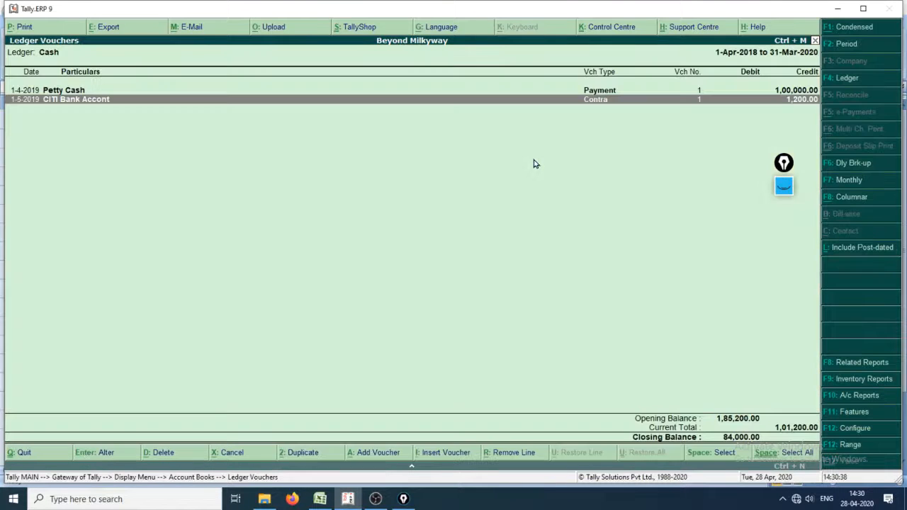
# Step: Write the on-screen text note "The date should lie between the period specified" below the handwritten Alt+F2 annotation
pyautogui.click(783, 164)
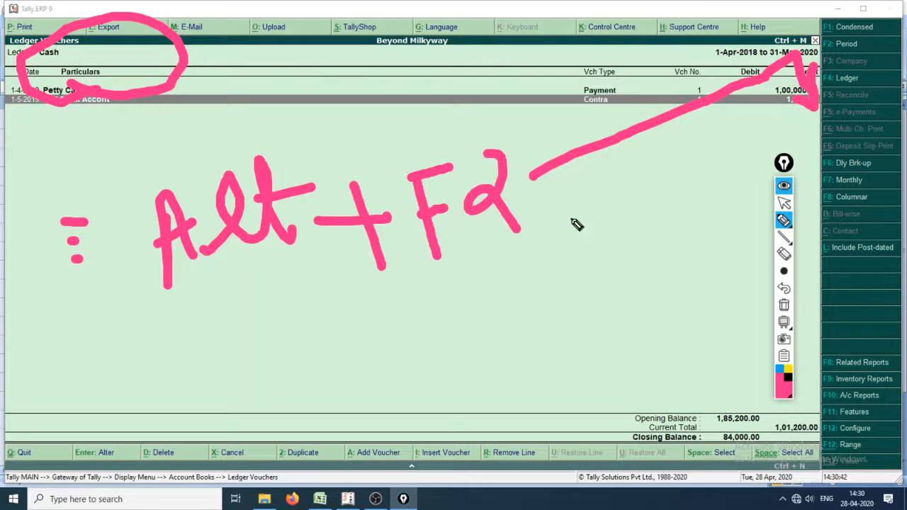
pyautogui.moveTo(784, 220)
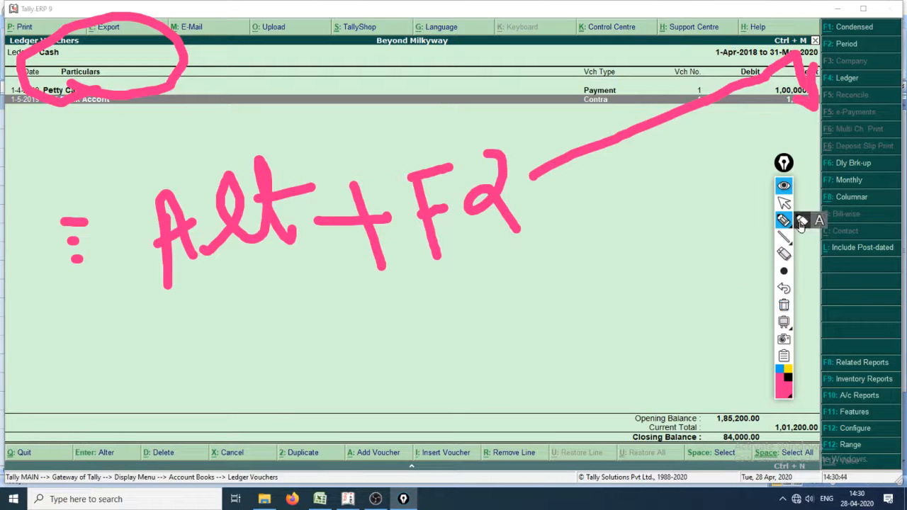
pyautogui.click(828, 221)
pyautogui.click(819, 222)
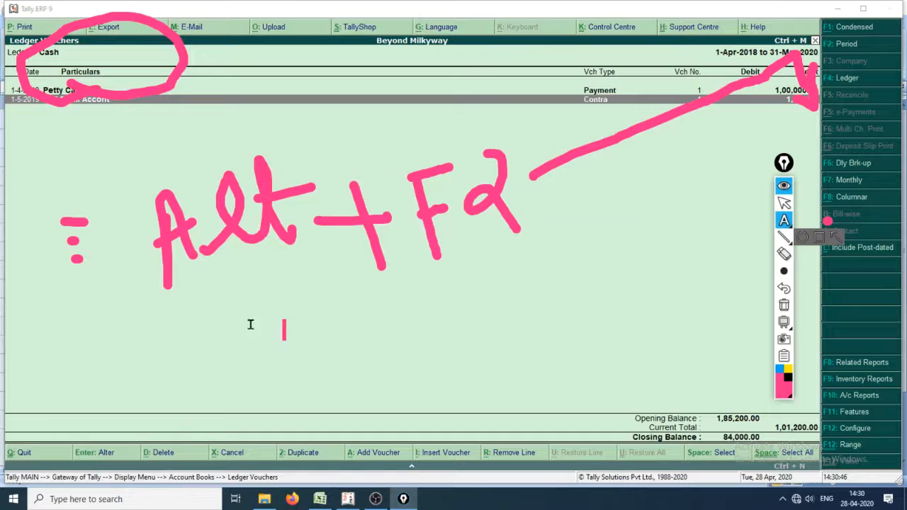
pyautogui.click(114, 344)
pyautogui.write('The p')
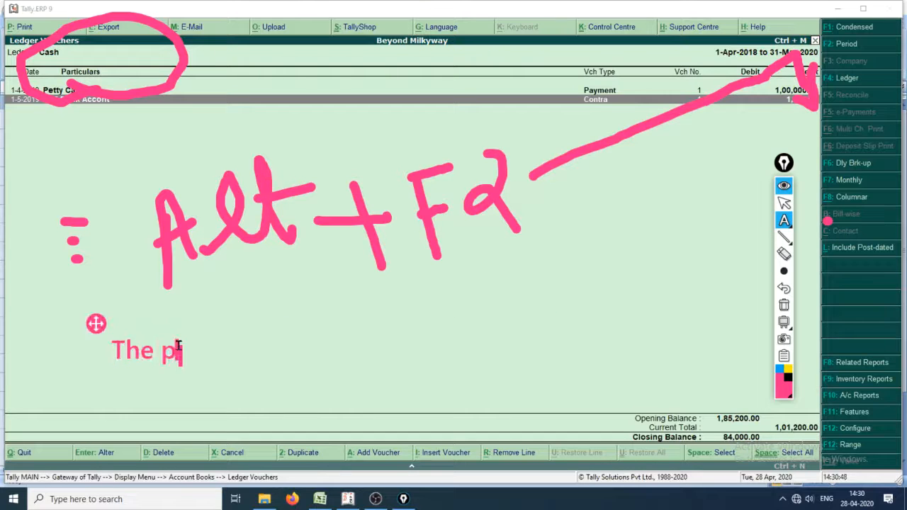
pyautogui.write('erio')
pyautogui.press('BackSpace')
pyautogui.write('iod')
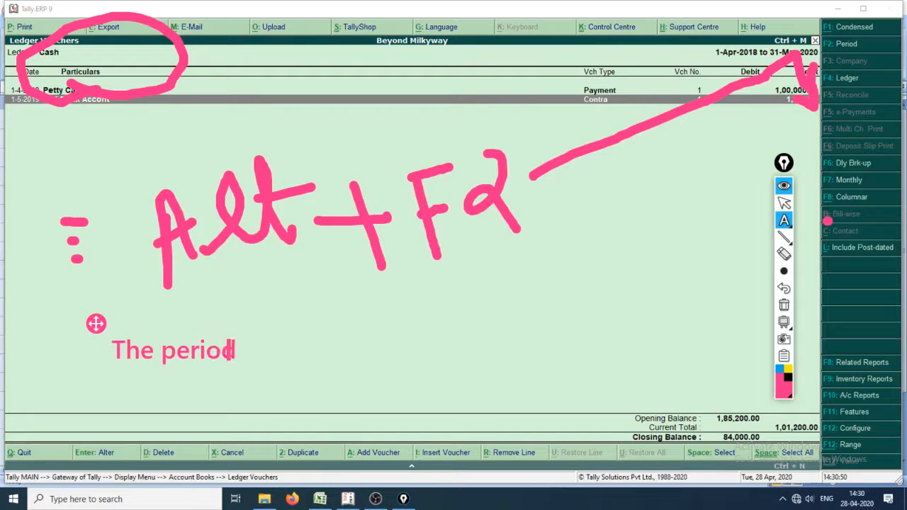
pyautogui.write(' shou')
pyautogui.press('BackSpace')
pyautogui.press('BackSpace')
pyautogui.press('BackSpace')
pyautogui.press('BackSpace')
pyautogui.press('BackSpace')
pyautogui.press('BackSpace')
pyautogui.press('BackSpace')
pyautogui.press('BackSpace')
pyautogui.press('BackSpace')
pyautogui.press('BackSpace')
pyautogui.press('BackSpace')
pyautogui.write('da')
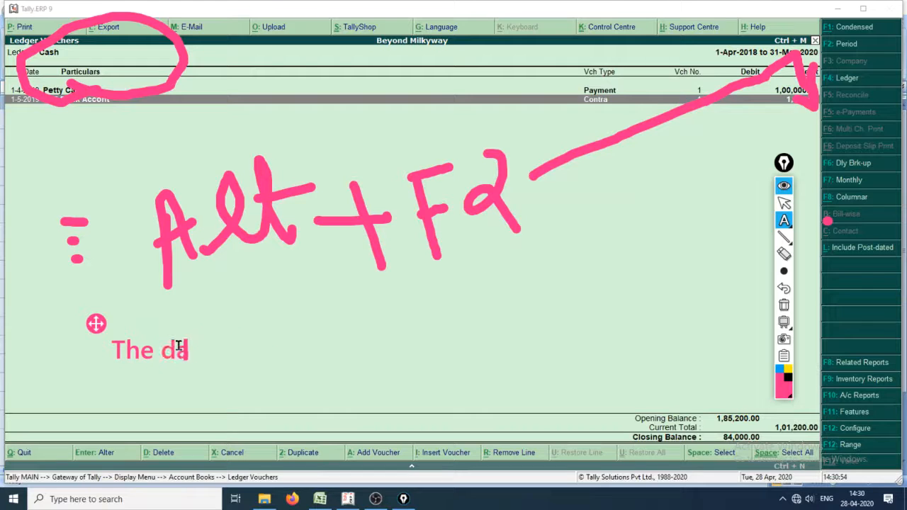
pyautogui.write('te shoul')
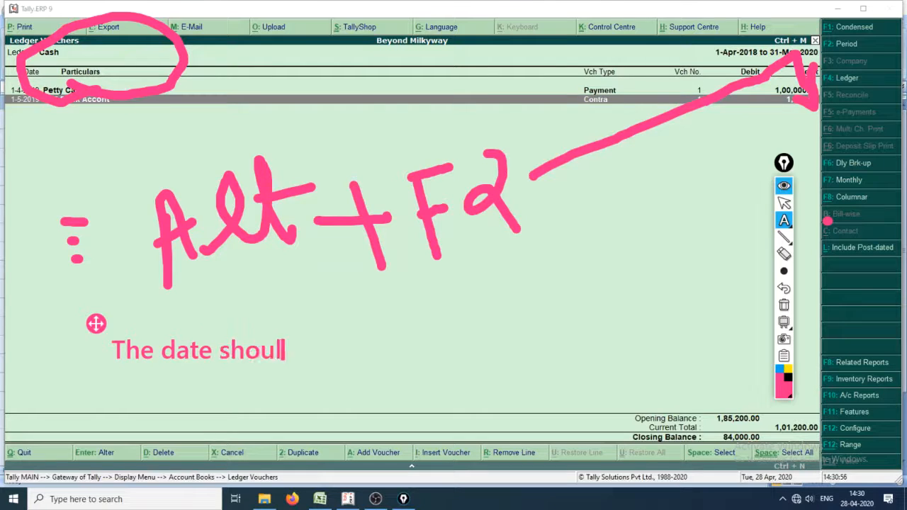
pyautogui.write('d lie betww')
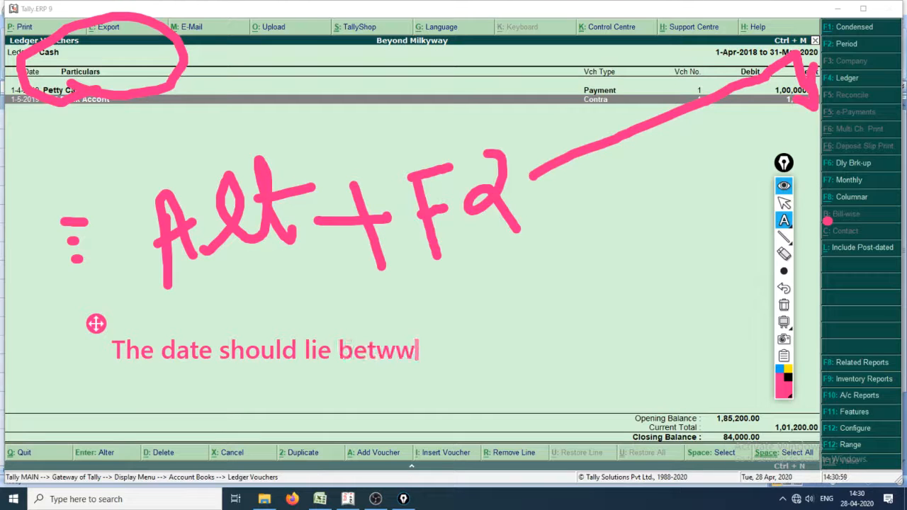
pyautogui.press('BackSpace')
pyautogui.write('wee')
pyautogui.write('n the perio')
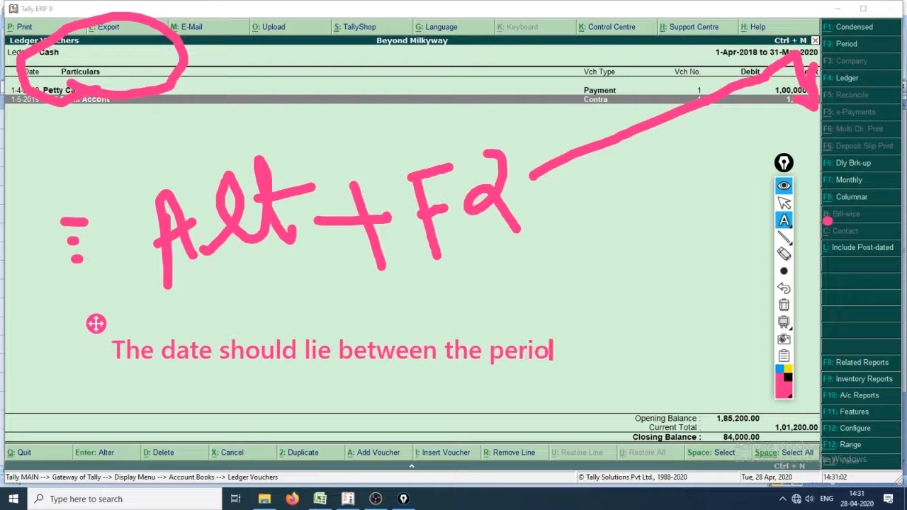
pyautogui.write('d specified ')
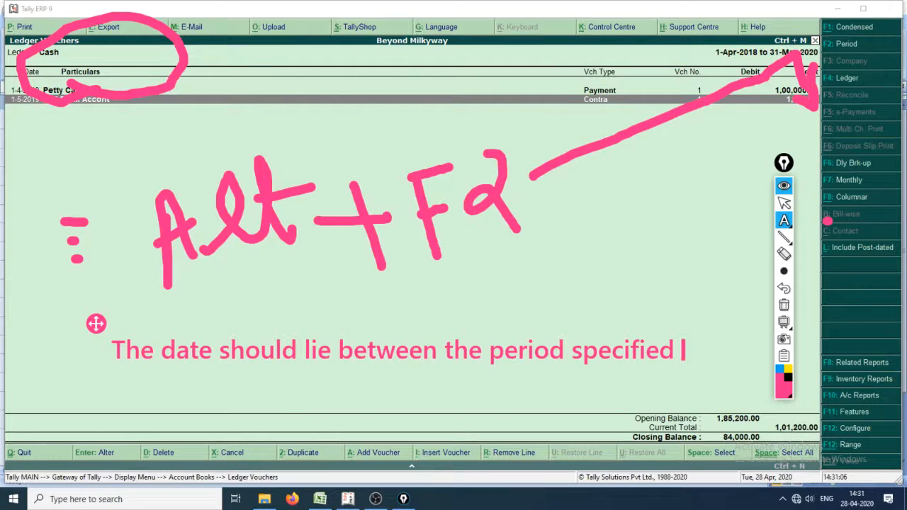
pyautogui.write('so that ')
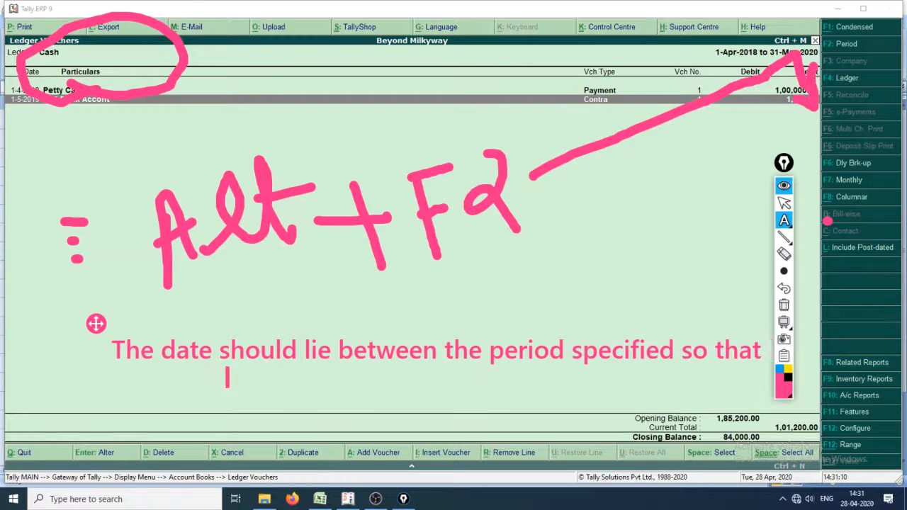
pyautogui.write('tally a')
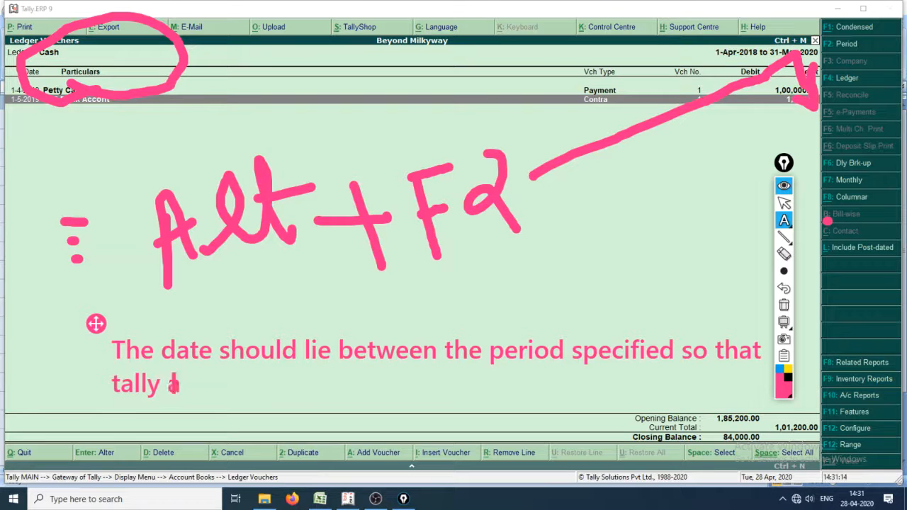
# Step: Extend the note with "so that tally accepts/show the entry"
pyautogui.write('ccepts the ')
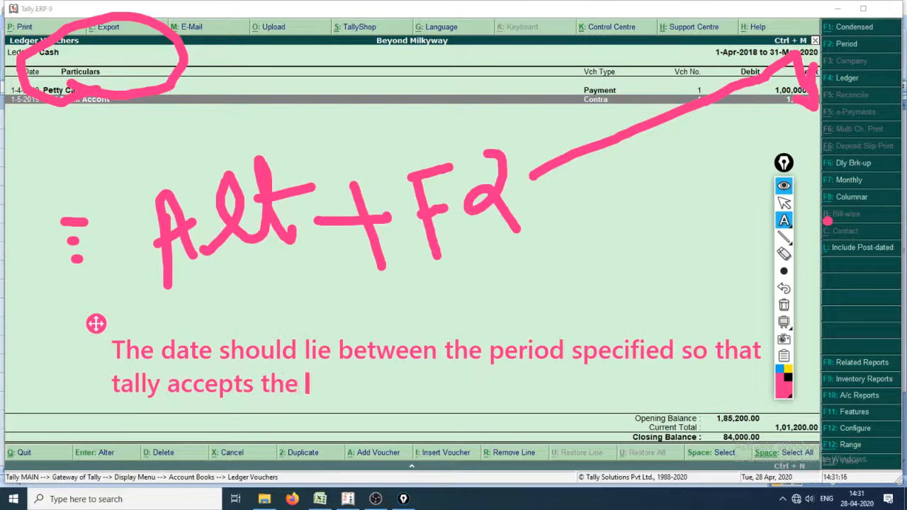
pyautogui.write('entry')
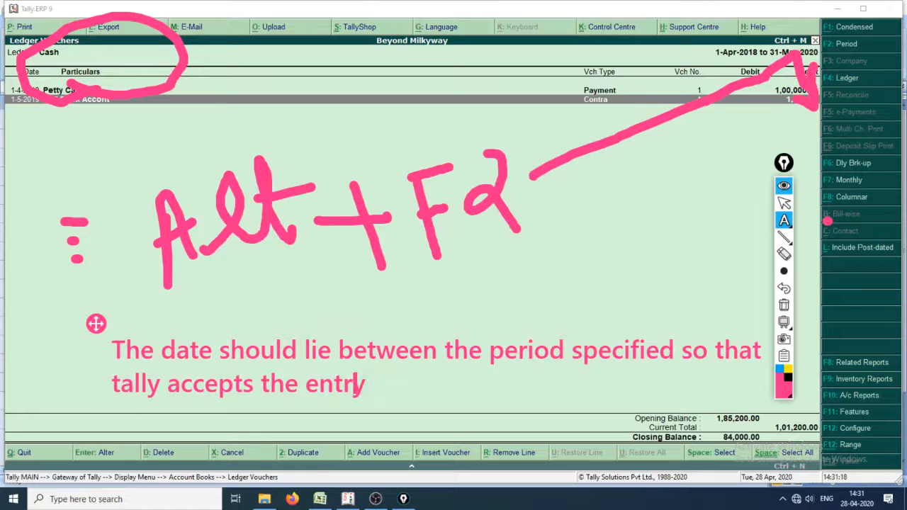
pyautogui.press('Left')
pyautogui.press('Left')
pyautogui.press('Left')
pyautogui.press('Left')
pyautogui.press('Left')
pyautogui.press('Left')
pyautogui.press('Left')
pyautogui.press('Left')
pyautogui.write('/show')
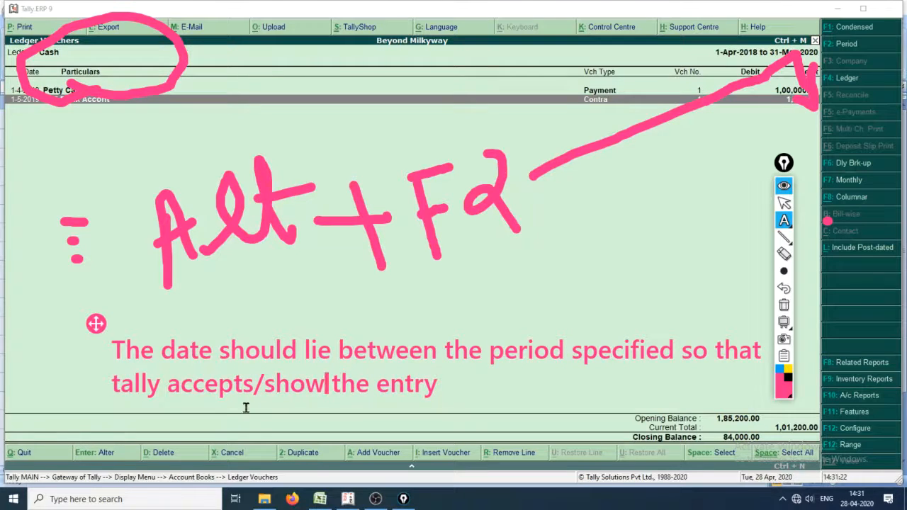
# Step: Open the period settings of the Cash ledger report, clear all screen annotations and keep the existing start date
pyautogui.click(657, 60)
pyautogui.press('Escape')
pyautogui.hotkey('alt', 'F2')
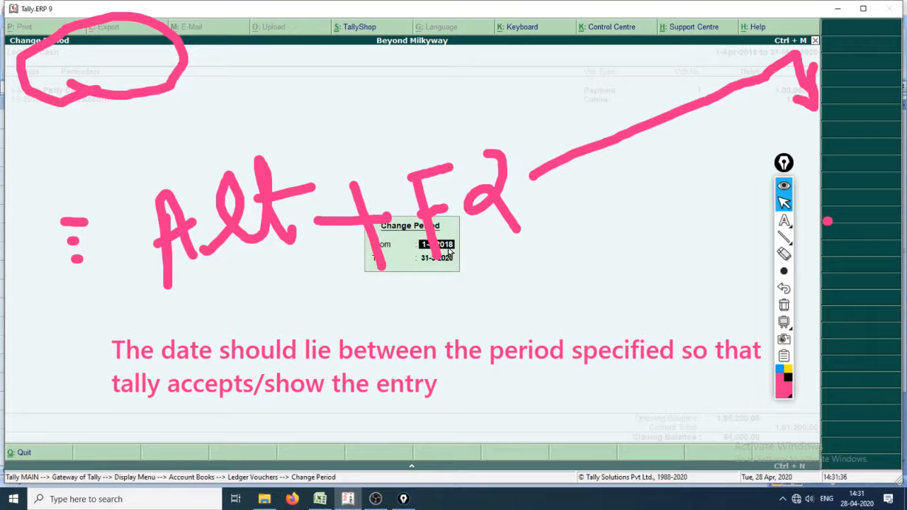
pyautogui.hotkey('ctrl', 'shift', '7')
pyautogui.press('Return')
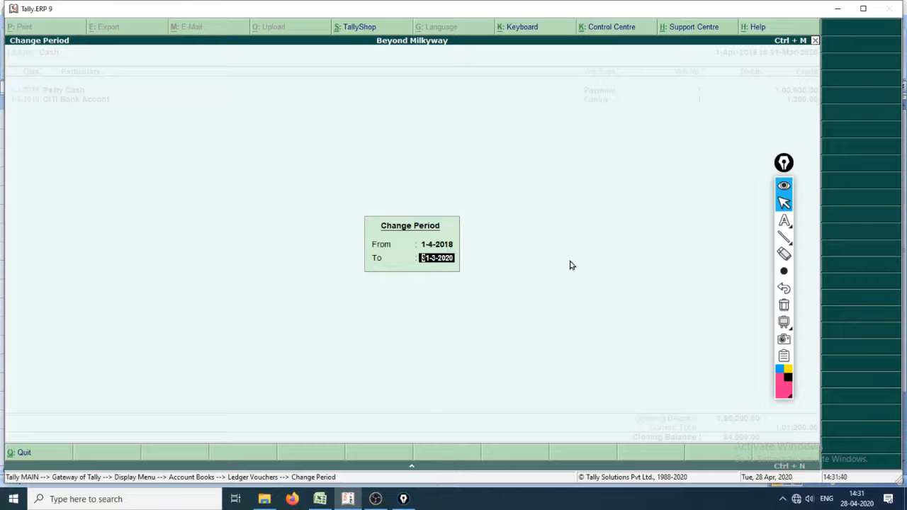
# Step: Write the text note "1.4.18-31.3.20" below the Change Period dialog and remove it along with the annotation tools
pyautogui.click(783, 221)
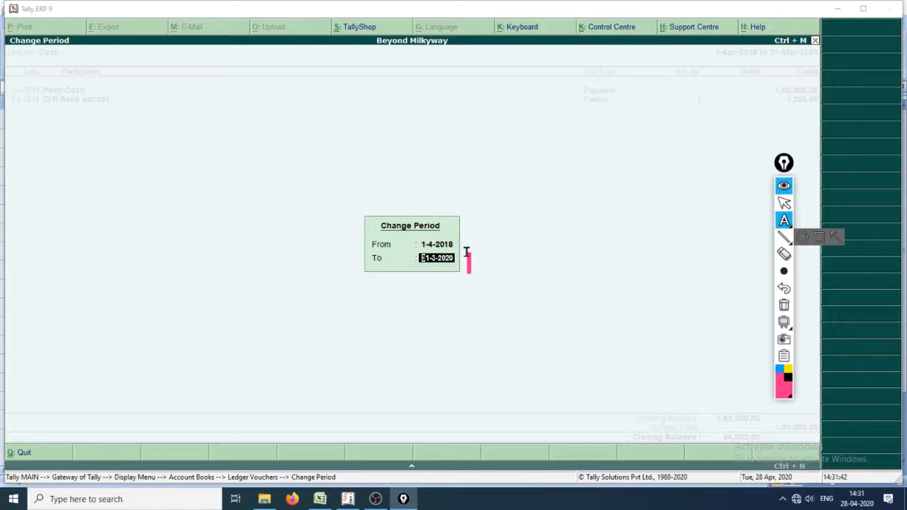
pyautogui.click(210, 363)
pyautogui.write('1')
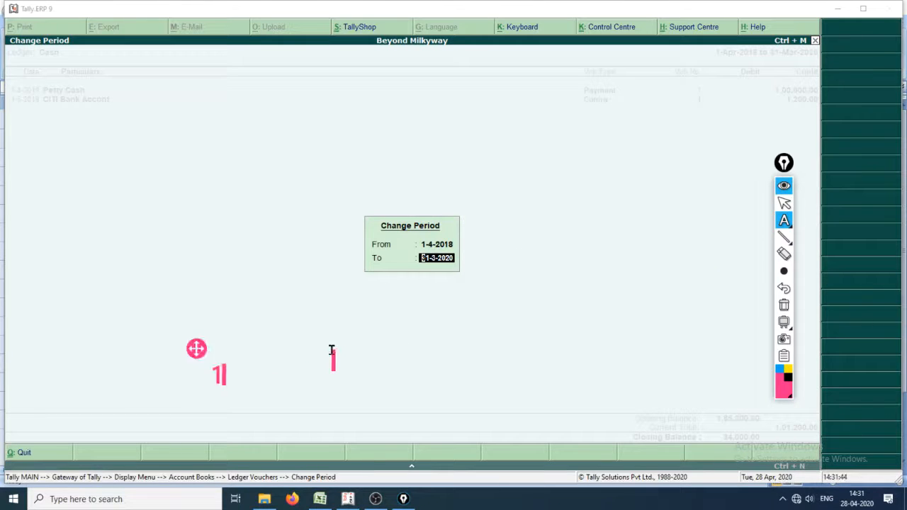
pyautogui.write('.4.18')
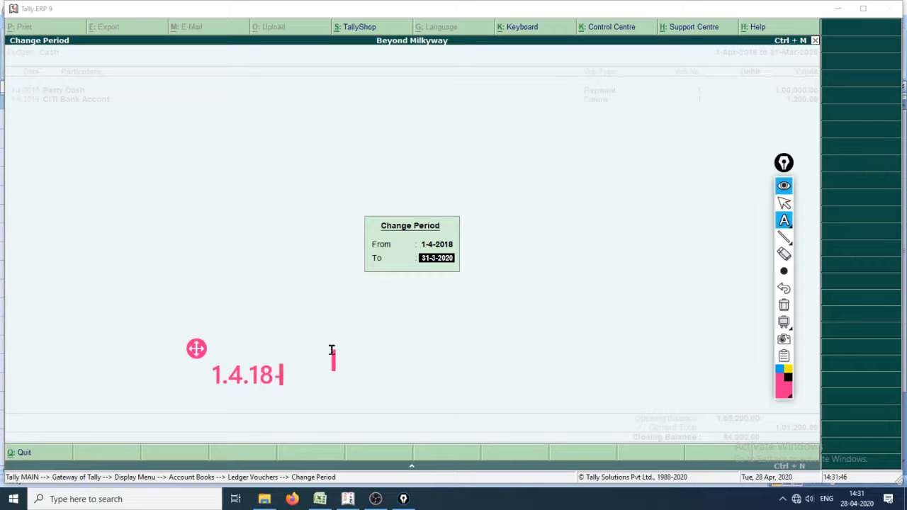
pyautogui.write('-31.3.20')
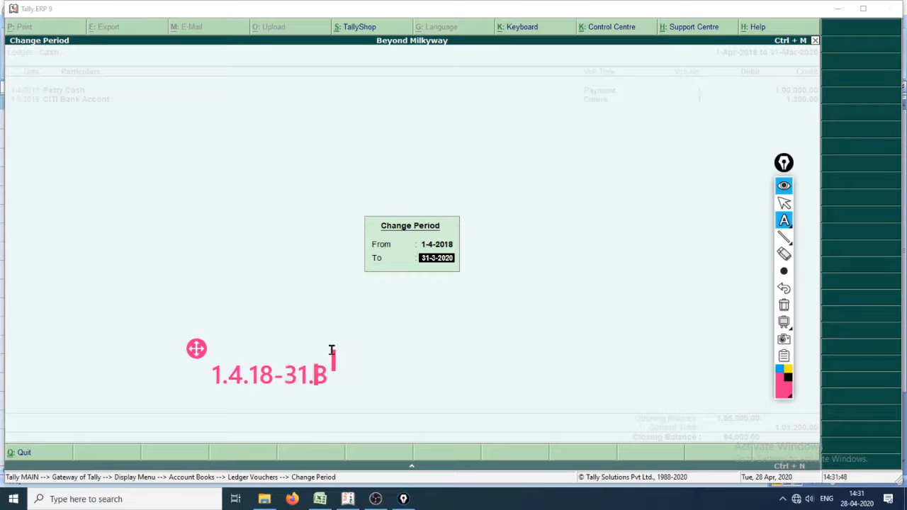
pyautogui.press('Return')
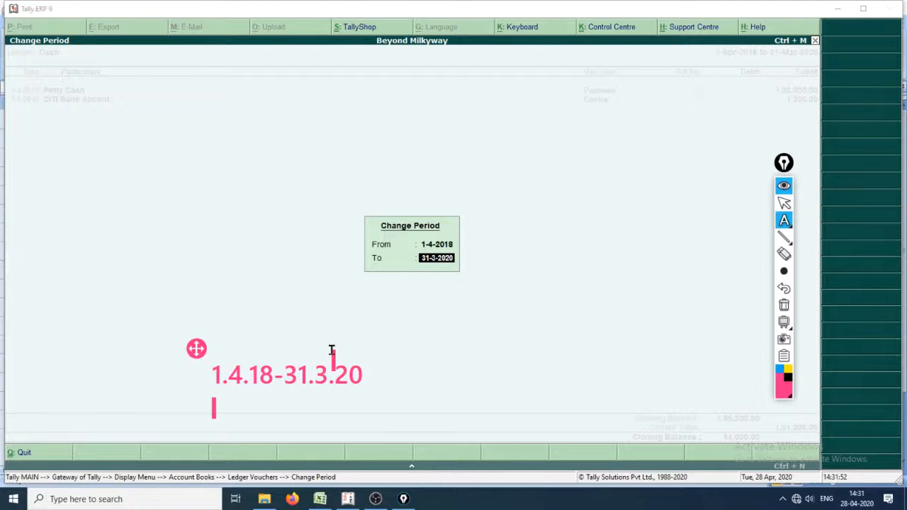
pyautogui.write('E')
pyautogui.press('Escape')
pyautogui.click(417, 339)
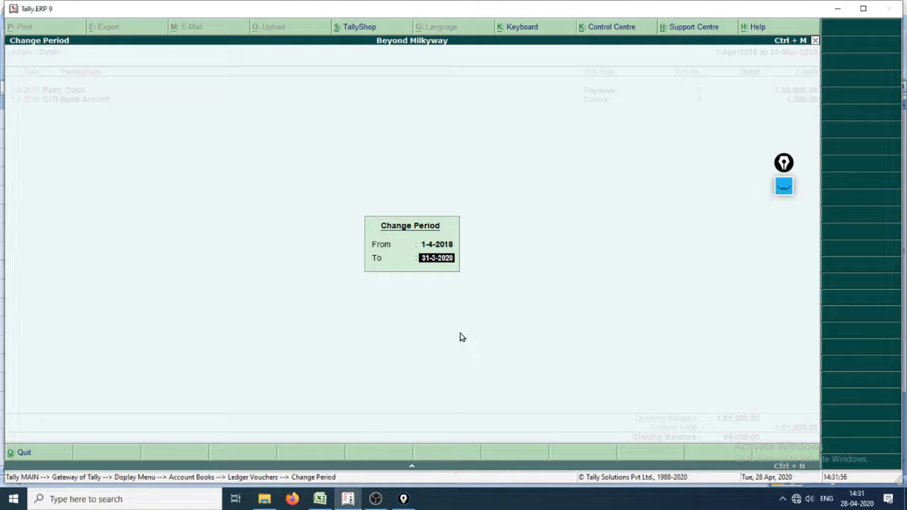
# Step: Accept the Cash ledger's report period and return to the Gateway of Tally
pyautogui.press('Return')
pyautogui.press('Escape')
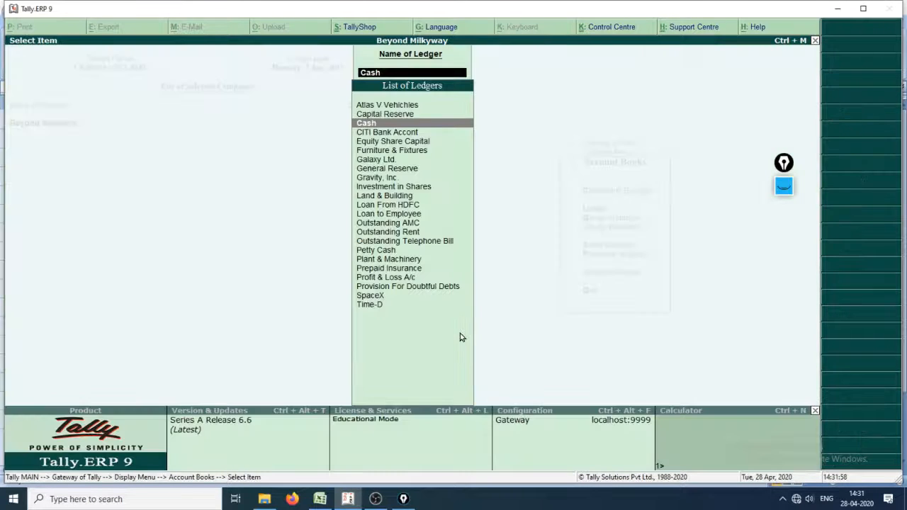
pyautogui.press('Escape')
pyautogui.press('Escape')
pyautogui.press('Escape')
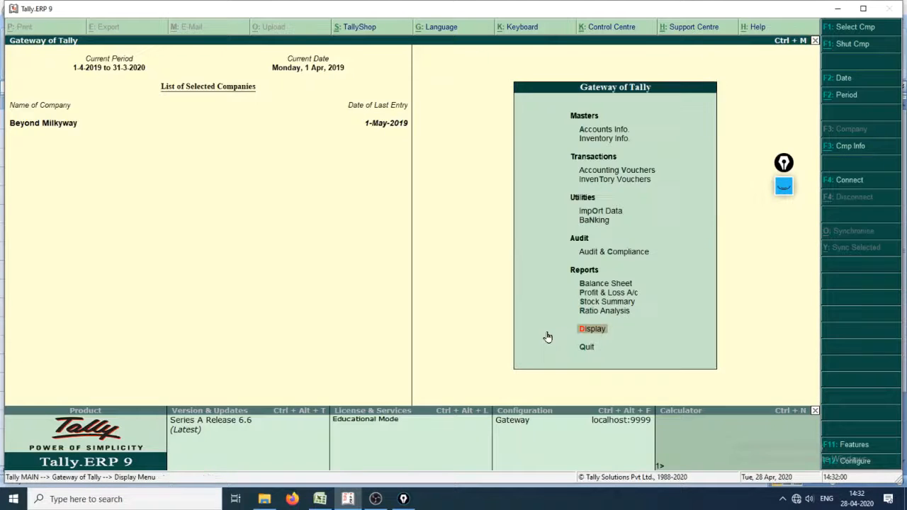
pyautogui.press('Escape')
pyautogui.press('Escape')
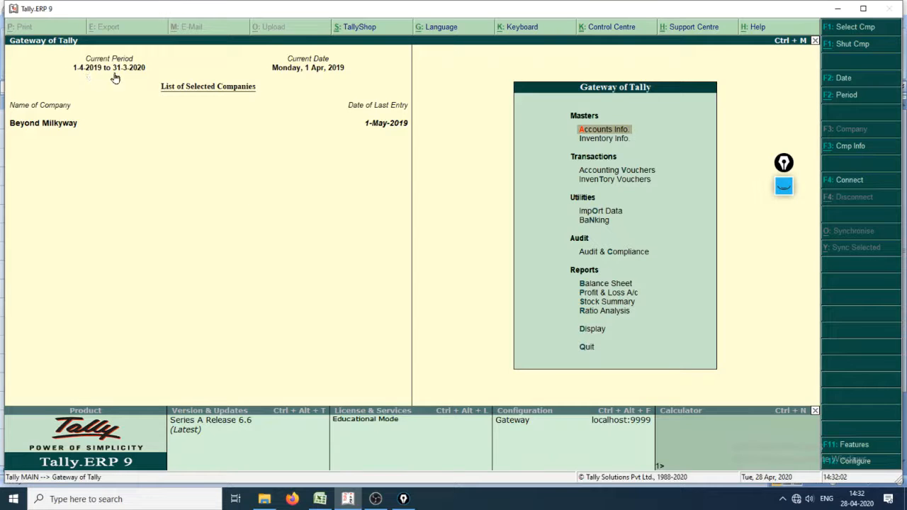
# Step: Switch to the Cash Book sheet in Excel and look up entry 3, the furniture purchase by cheque
pyautogui.hotkey('alt', 'Tab')
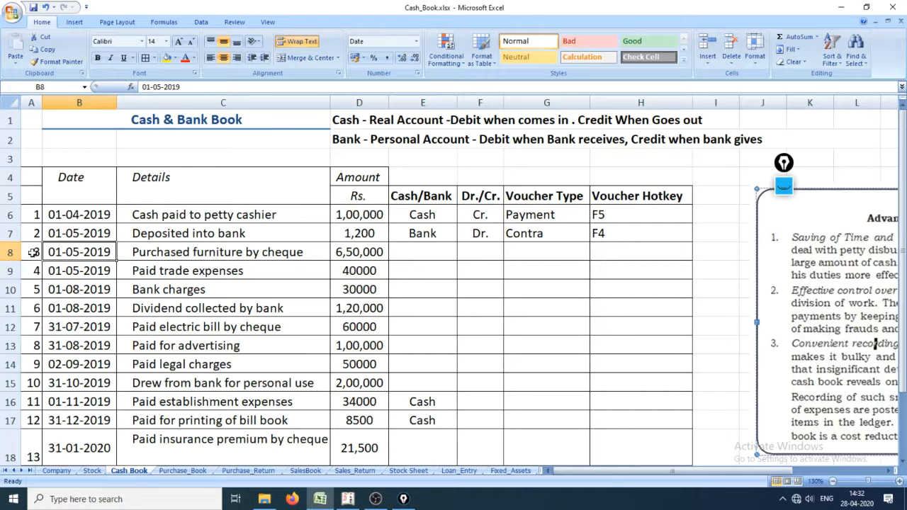
pyautogui.click(33, 256)
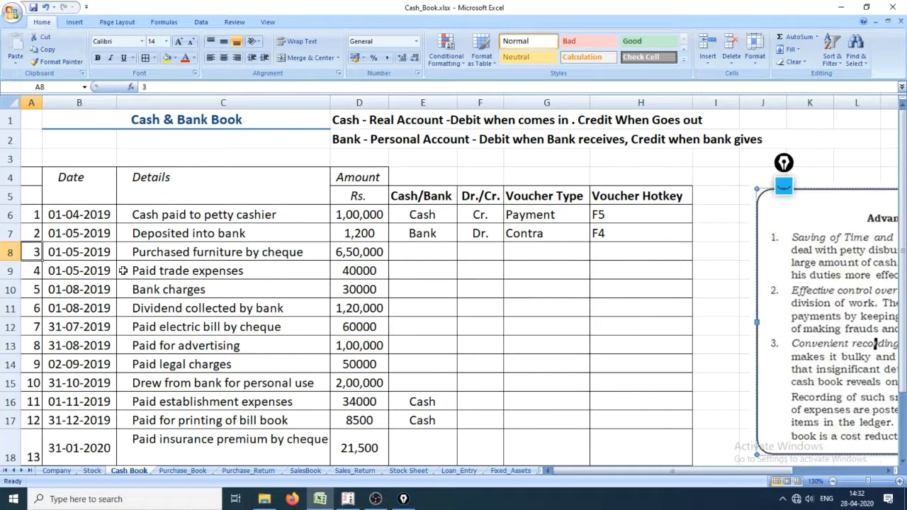
# Step: Switch back to Tally.ERP 9 and open accounting voucher creation with a new payment voucher
pyautogui.hotkey('alt', 'Tab')
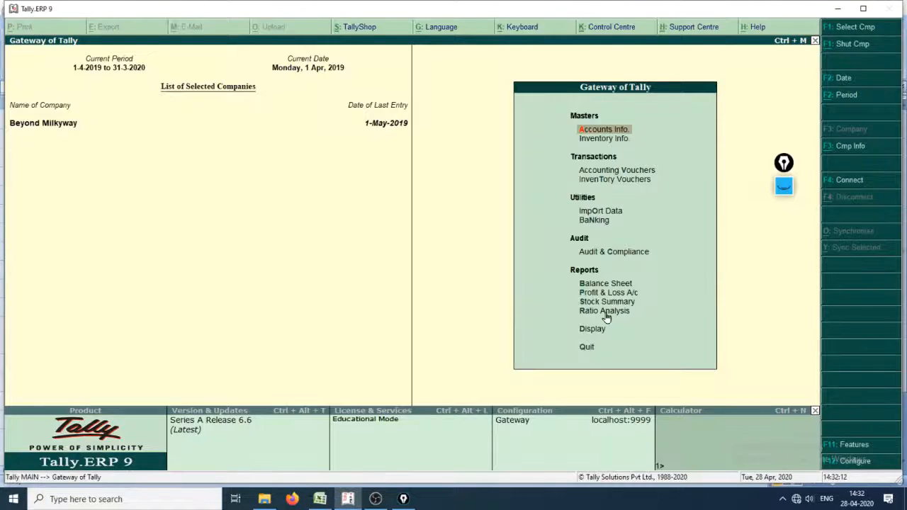
pyautogui.press('Down')
pyautogui.press('Down')
pyautogui.press('Down')
pyautogui.press('Down')
pyautogui.press('Down')
pyautogui.press('Down')
pyautogui.press('Down')
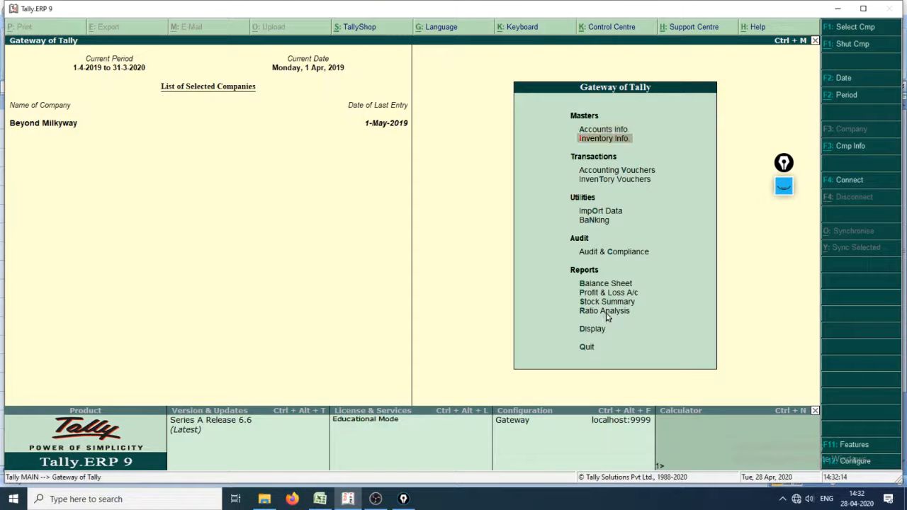
pyautogui.press('Up')
pyautogui.press('Up')
pyautogui.press('Up')
pyautogui.press('Up')
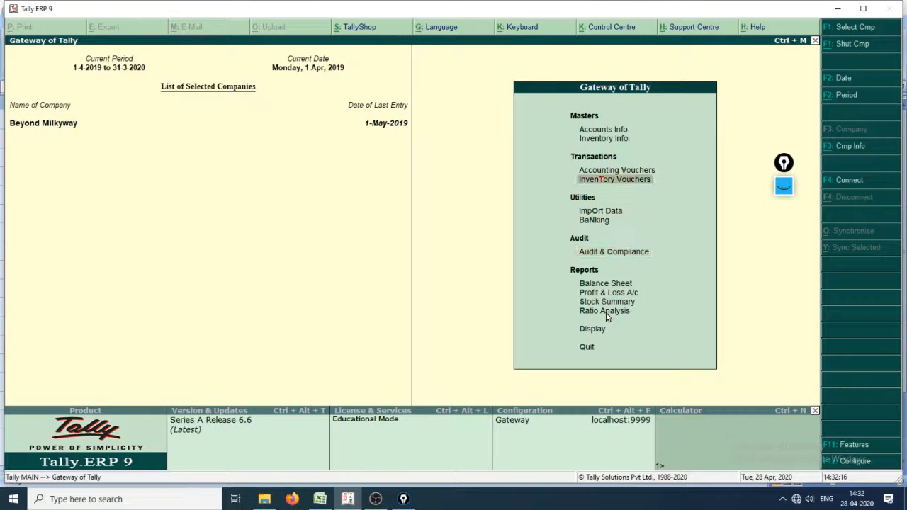
pyautogui.press('Up')
pyautogui.press('Return')
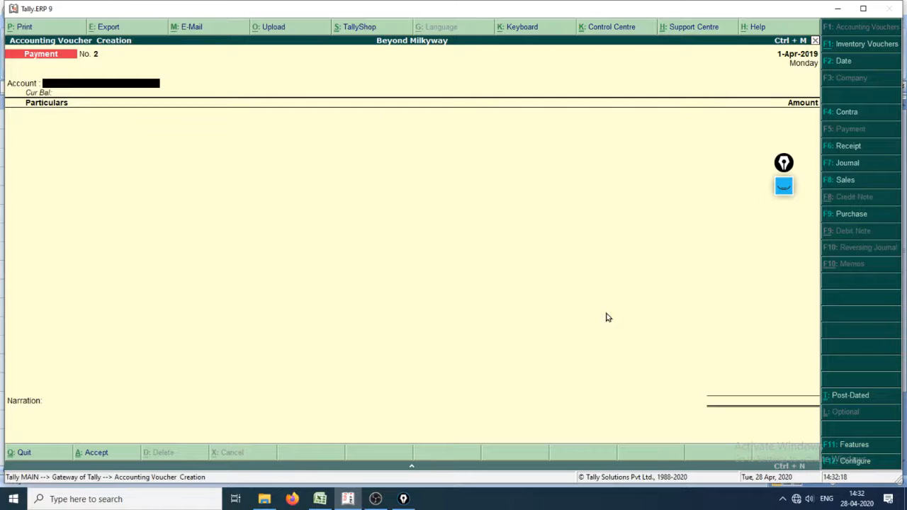
# Step: Switch to the Cash Book in Excel and mark the furniture purchase in row 8 as Bank and Cr
pyautogui.hotkey('alt', 'Tab')
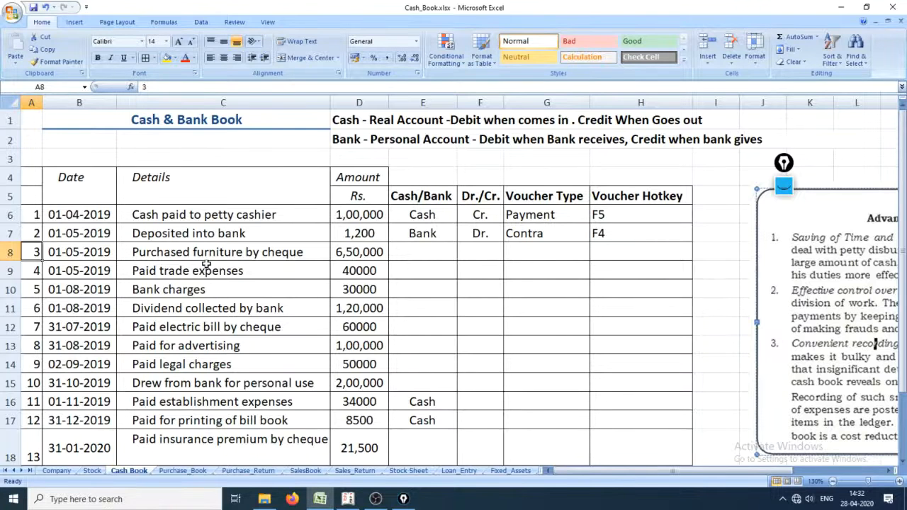
pyautogui.click(414, 253)
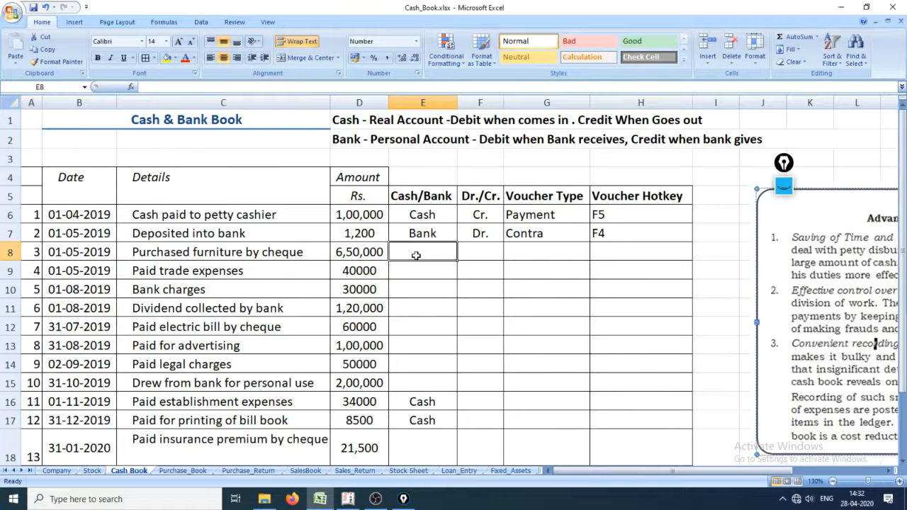
pyautogui.click(160, 264)
pyautogui.click(301, 255)
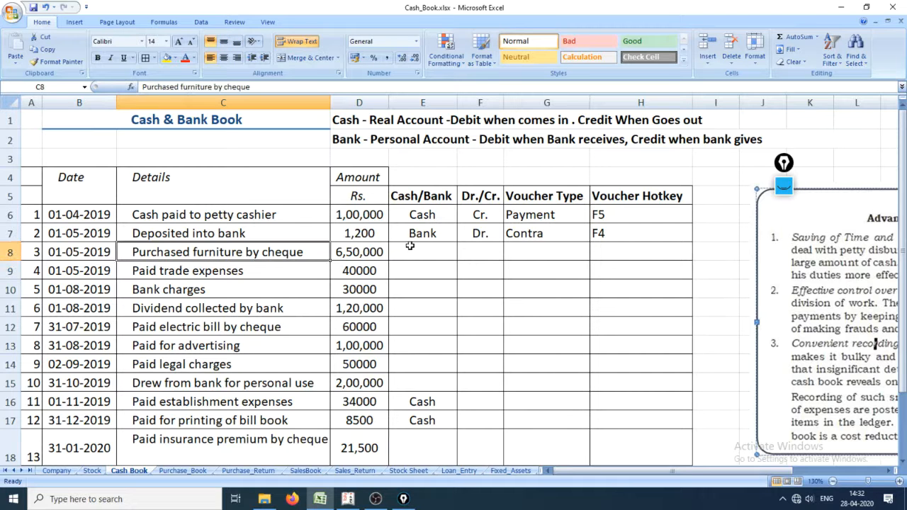
pyautogui.click(428, 254)
pyautogui.write('Bank')
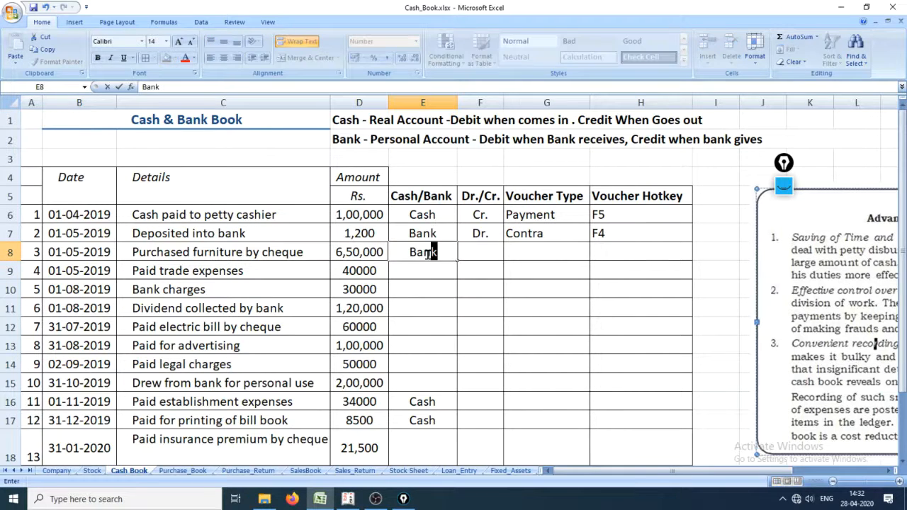
pyautogui.press('Tab')
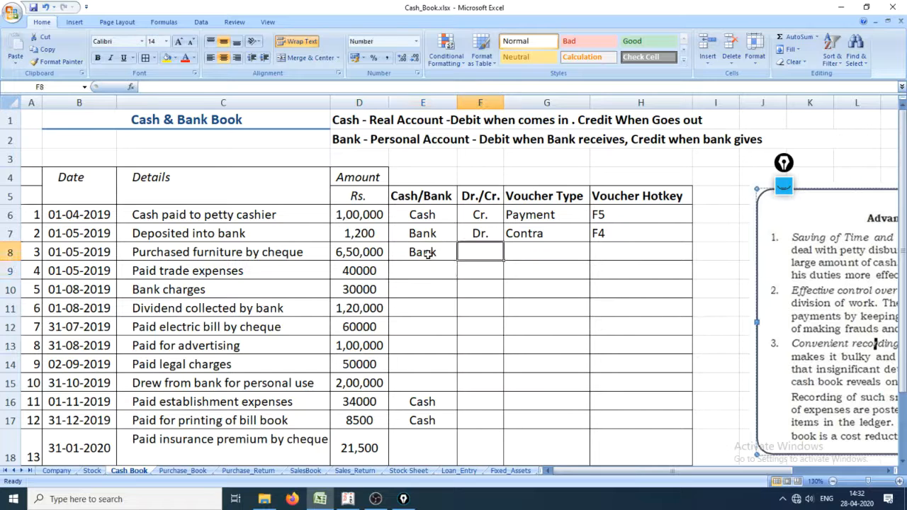
pyautogui.click(428, 254)
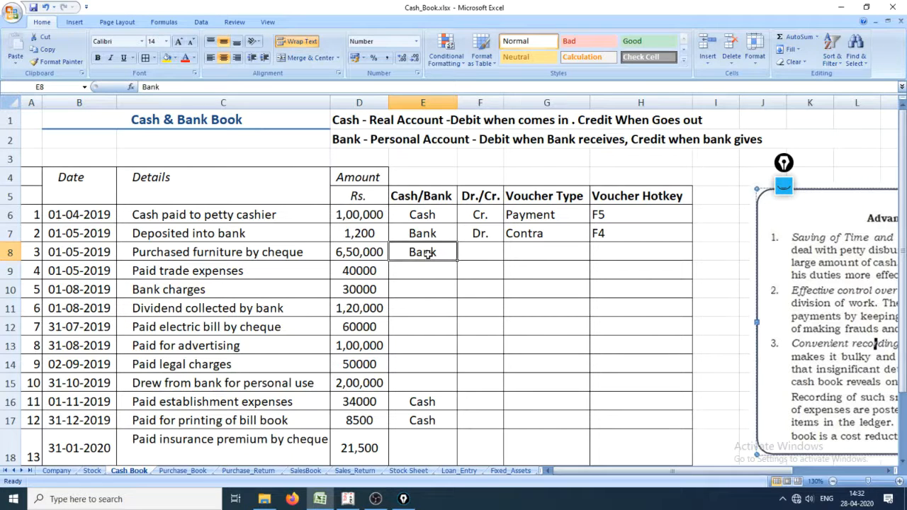
pyautogui.press('Tab')
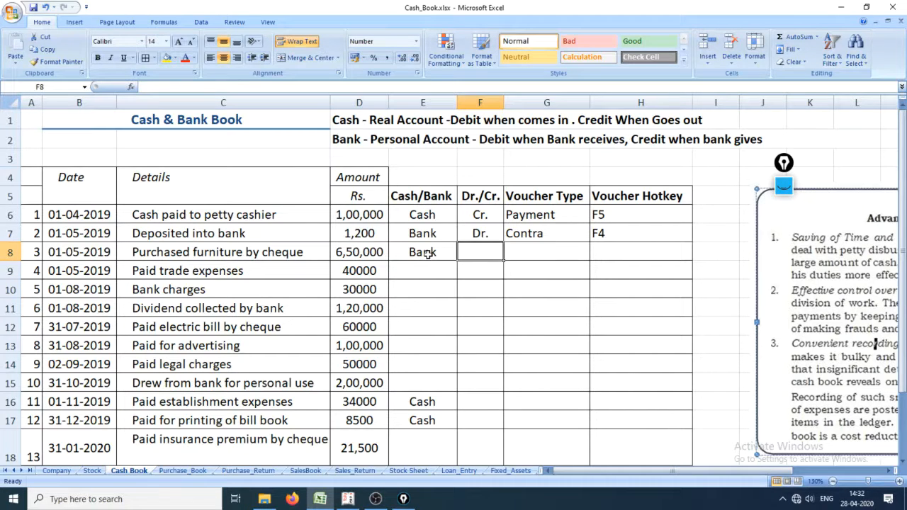
pyautogui.write('Cr.')
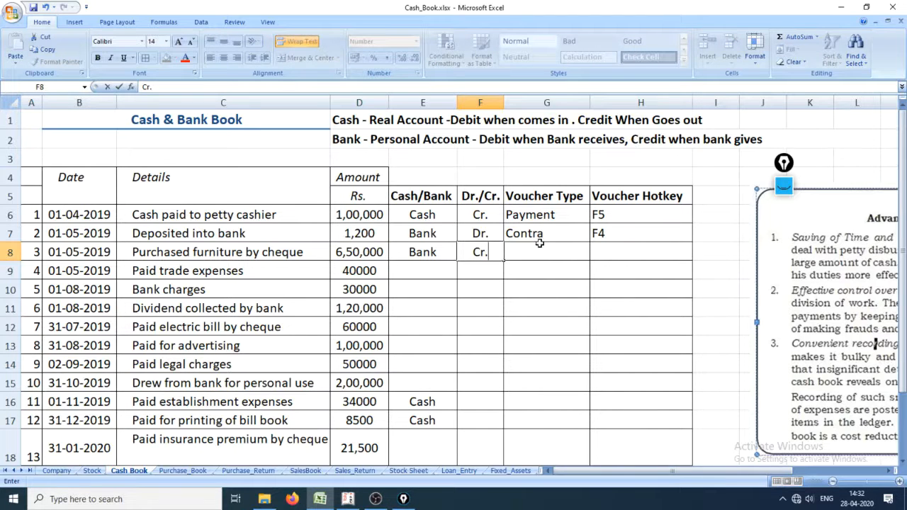
# Step: Enter Payment as the voucher type and F5 as the voucher hotkey for the furniture purchase
pyautogui.click(523, 257)
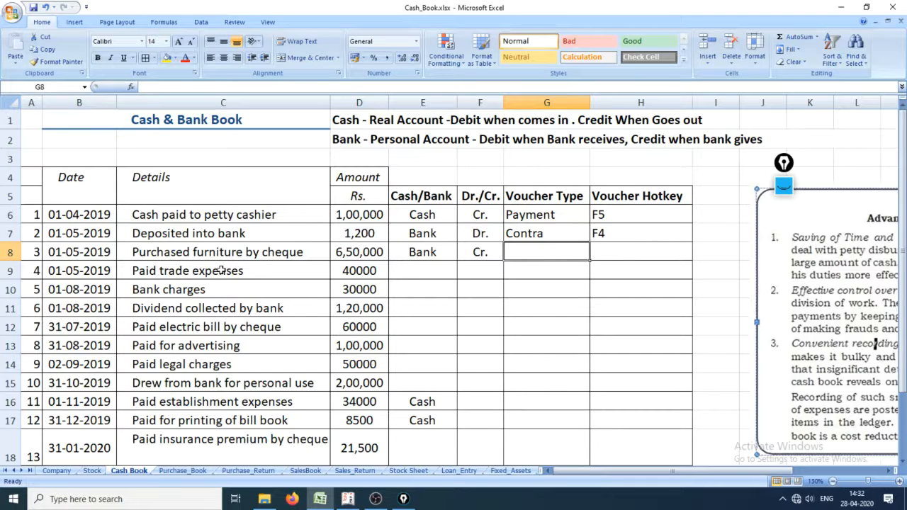
pyautogui.write('Payment')
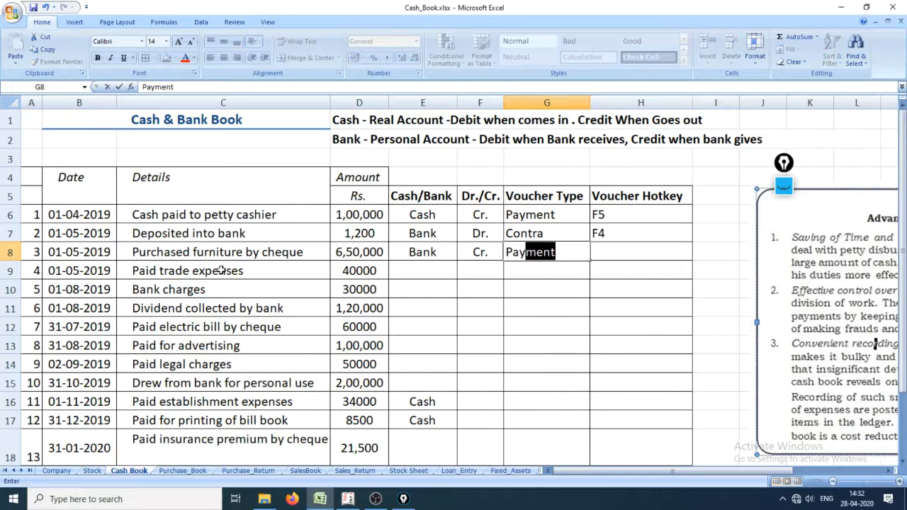
pyautogui.press('Return')
pyautogui.press('Up')
pyautogui.press('Right')
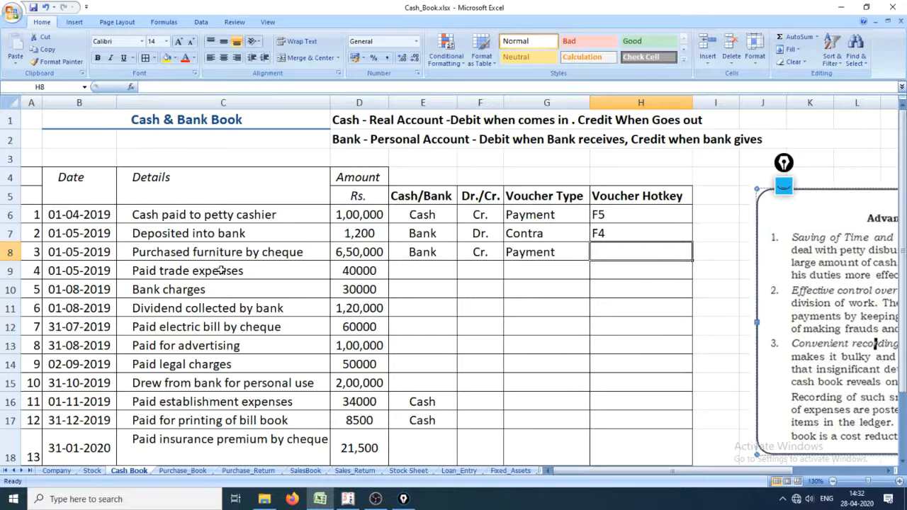
pyautogui.press('Up')
pyautogui.press('Up')
pyautogui.press('Down')
pyautogui.press('Down')
pyautogui.write('F')
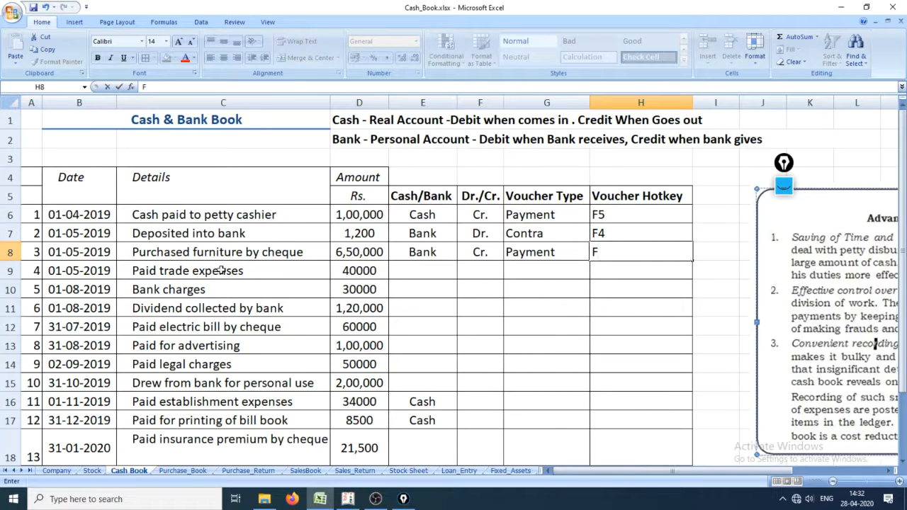
pyautogui.write('5')
pyautogui.press('Return')
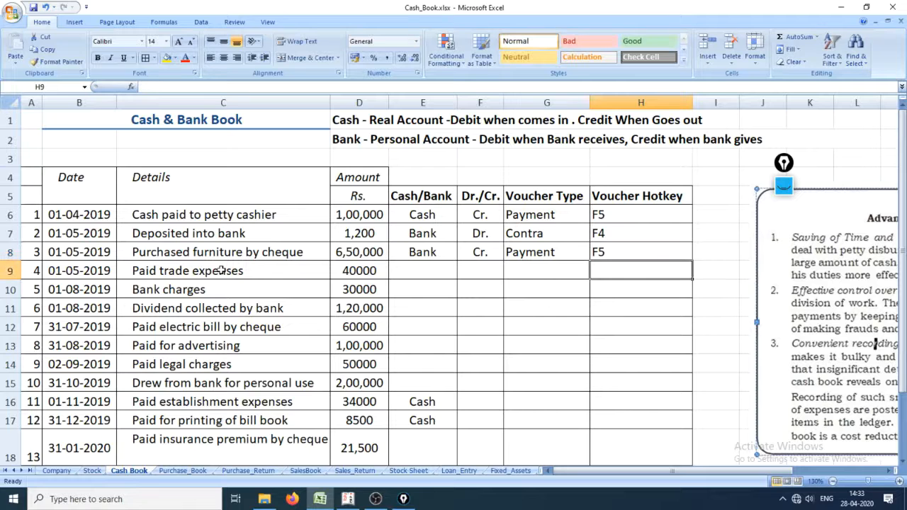
# Step: Look over the trade expenses row, then return to the furniture purchase and check its amount, details and date
pyautogui.press('Left')
pyautogui.press('Left')
pyautogui.press('Left')
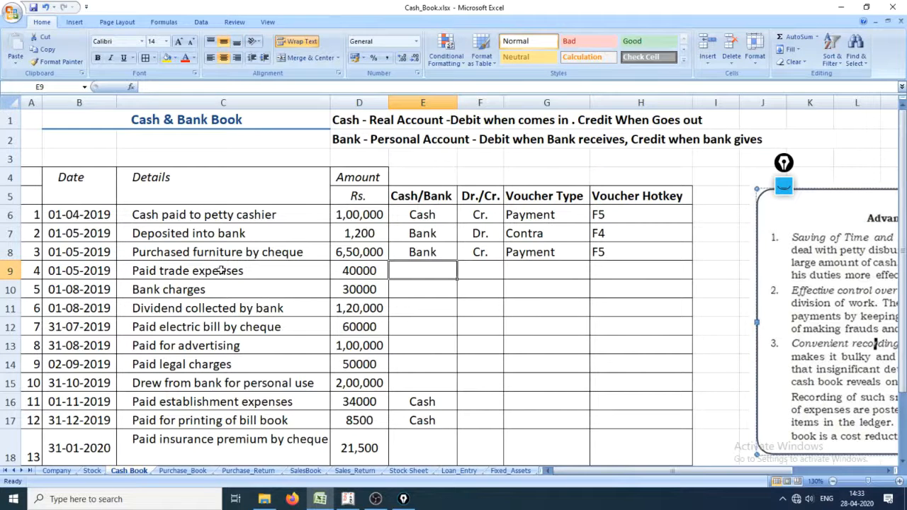
pyautogui.press('Left')
pyautogui.press('Left')
pyautogui.press('Left')
pyautogui.press('Left')
pyautogui.press('Right')
pyautogui.press('Right')
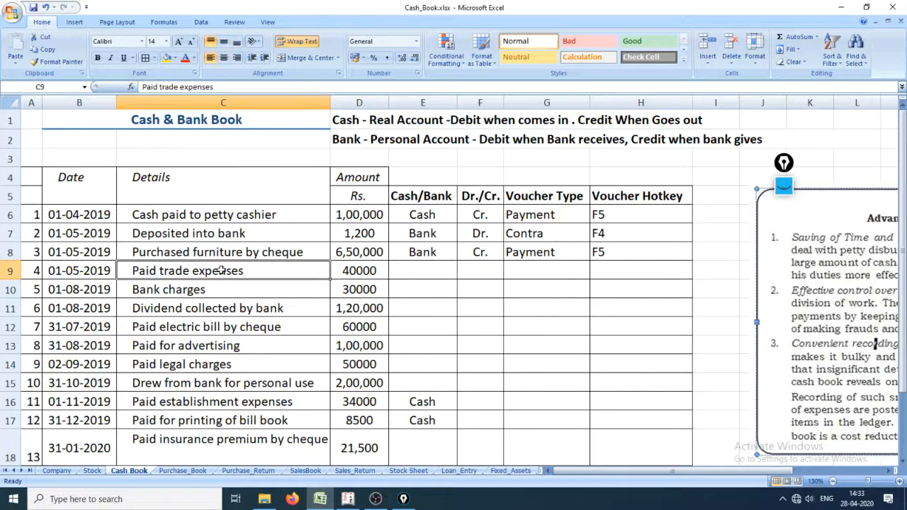
pyautogui.press('Right')
pyautogui.press('Up')
pyautogui.press('Left')
pyautogui.press('Left')
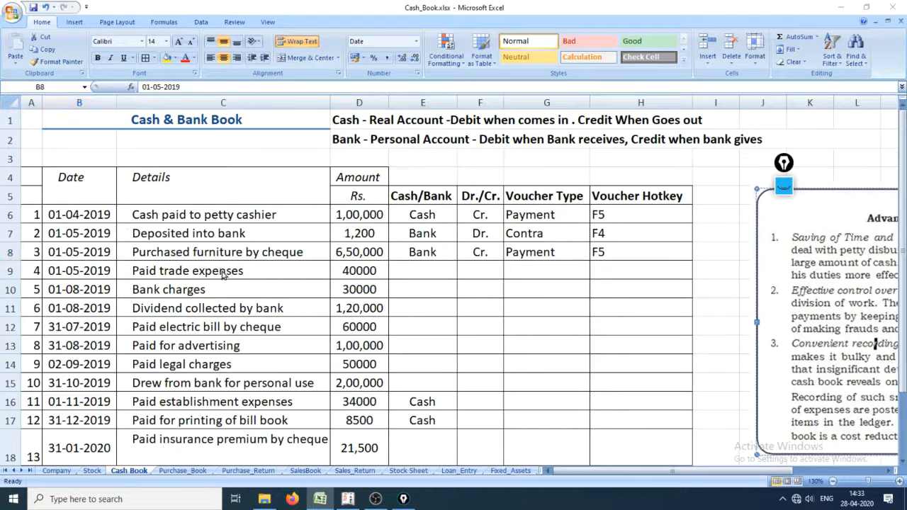
# Step: Switch to Tally.ERP 9 and choose CITI Bank Accont as the payment account and Furniture & Fixtures as the particulars
pyautogui.hotkey('alt', 'Tab')
pyautogui.hotkey('alt', 'Tab')
pyautogui.hotkey('alt', 'Tab')
pyautogui.hotkey('alt', 'Tab')
pyautogui.hotkey('alt', 'Tab')
pyautogui.hotkey('alt', 'Tab')
pyautogui.hotkey('alt', 'Tab')
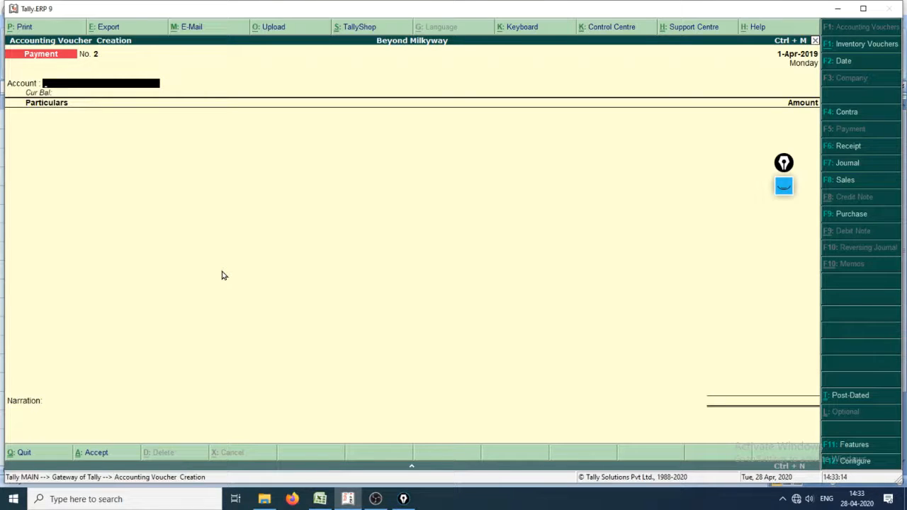
pyautogui.write('ci')
pyautogui.press('Return')
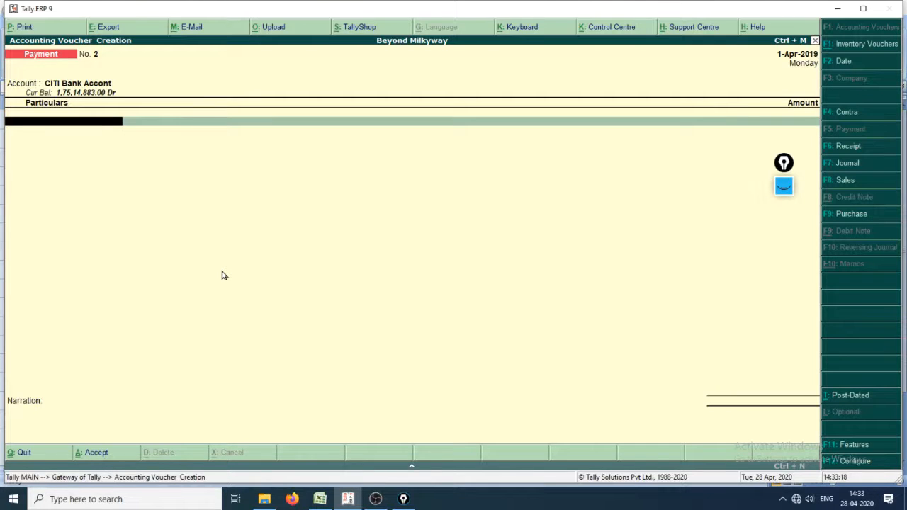
pyautogui.write('Fu')
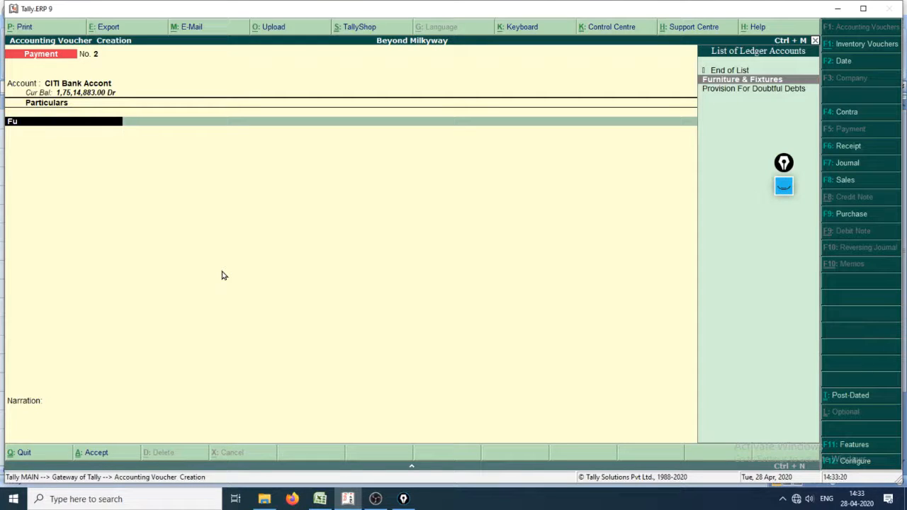
pyautogui.press('Return')
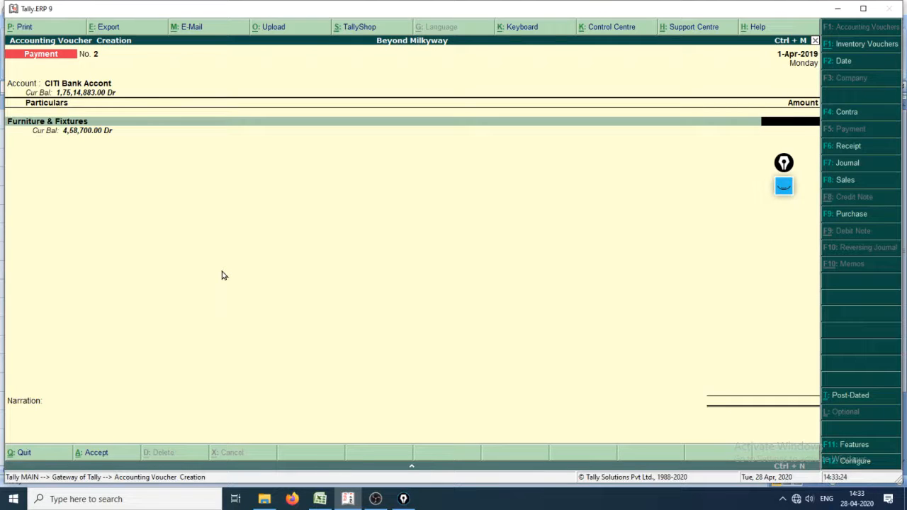
pyautogui.hotkey('alt', 'Tab')
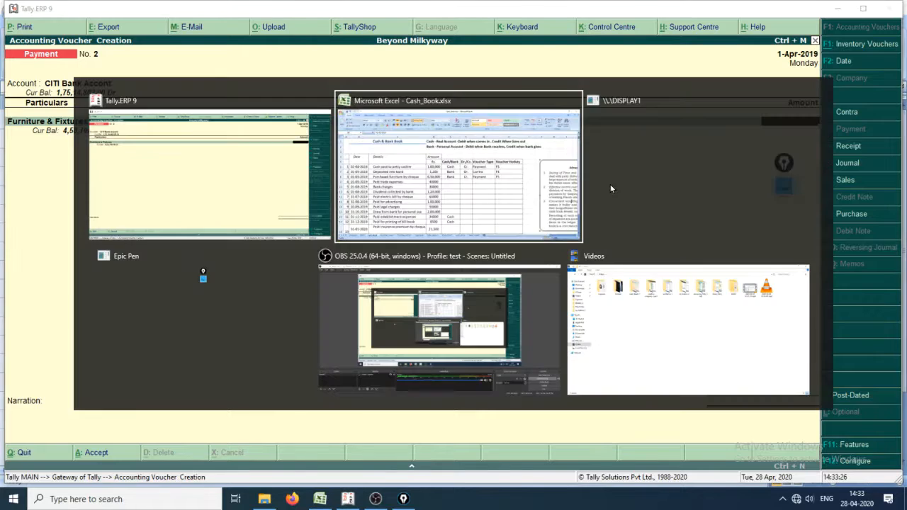
pyautogui.hotkey('alt', 'Tab')
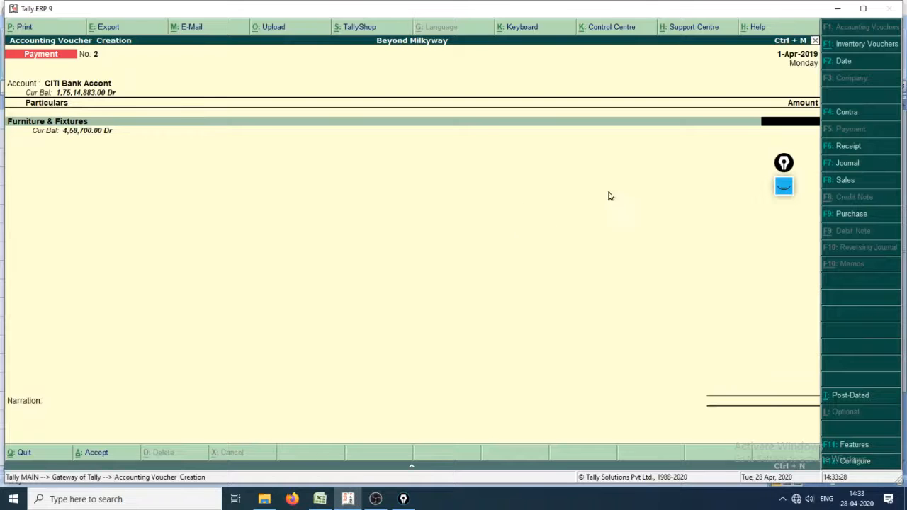
# Step: Show the Epic Pen tools, change the text tool to the pen and underline the Furniture & Fixtures current balance
pyautogui.click(783, 186)
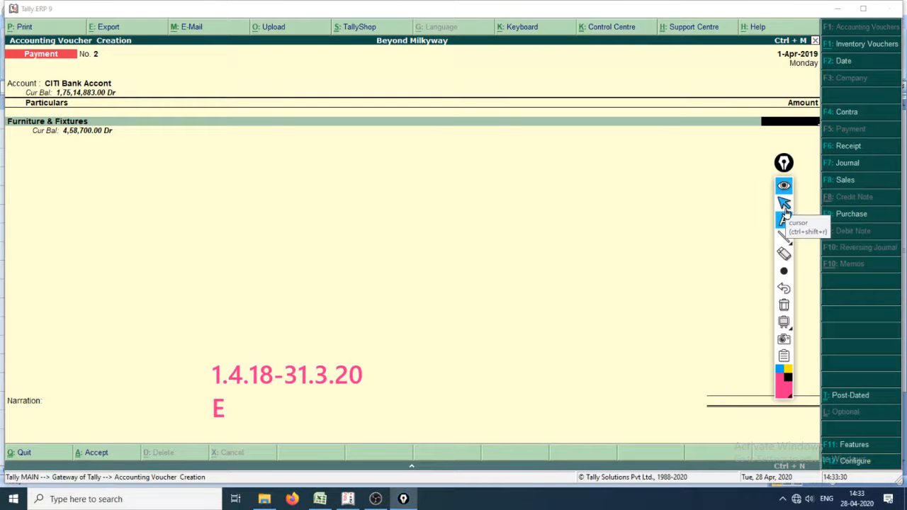
pyautogui.click(785, 221)
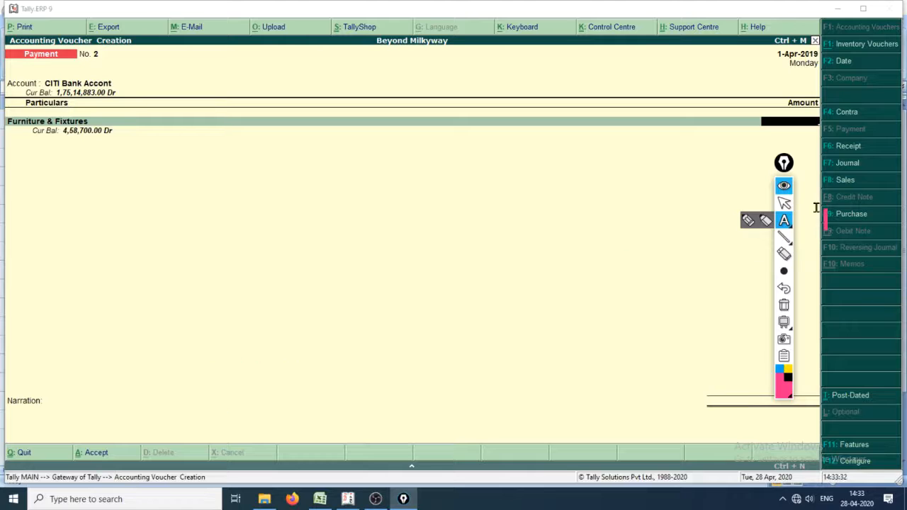
pyautogui.click(749, 224)
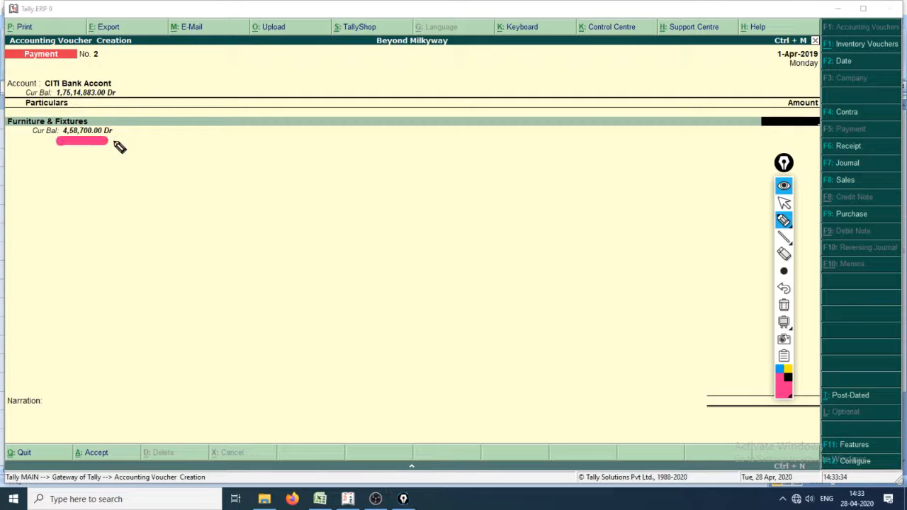
pyautogui.moveTo(58, 140); pyautogui.dragTo(118, 140)
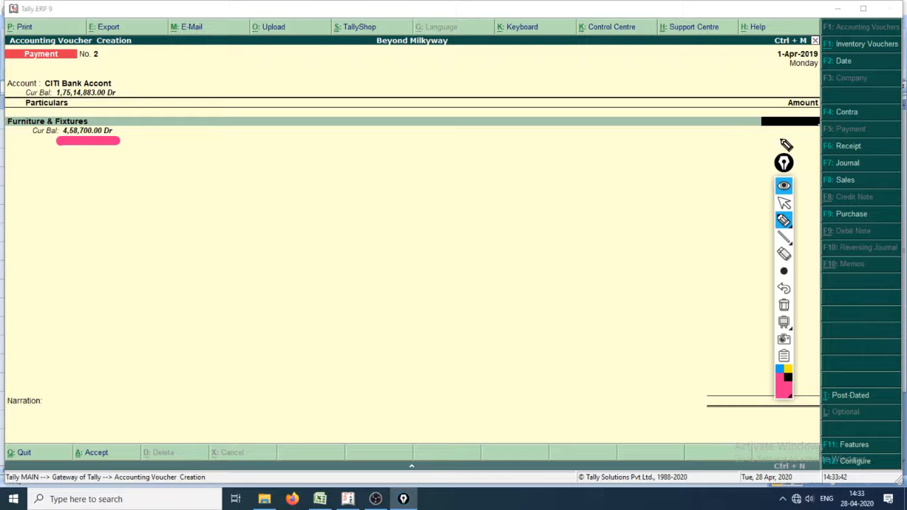
# Step: Handwrite "+ 6.5 l." below the Furniture & Fixtures balance and underline it twice
pyautogui.moveTo(73, 170)
pyautogui.mouseDown()
pyautogui.moveTo(121, 170)
pyautogui.moveTo(89, 191)
pyautogui.moveTo(62, 172)
pyautogui.mouseUp()
pyautogui.moveTo(79, 223)
pyautogui.mouseDown()
pyautogui.moveTo(75, 263)
pyautogui.moveTo(90, 261)
pyautogui.moveTo(83, 265)
pyautogui.moveTo(71, 248)
pyautogui.mouseUp()
pyautogui.click(120, 241)
pyautogui.moveTo(145, 204)
pyautogui.mouseDown()
pyautogui.moveTo(154, 255)
pyautogui.moveTo(214, 207)
pyautogui.mouseUp()
pyautogui.moveTo(217, 248)
pyautogui.mouseDown()
pyautogui.moveTo(281, 176)
pyautogui.moveTo(307, 257)
pyautogui.mouseUp()
pyautogui.click(333, 216)
pyautogui.moveTo(79, 310); pyautogui.dragTo(373, 269)
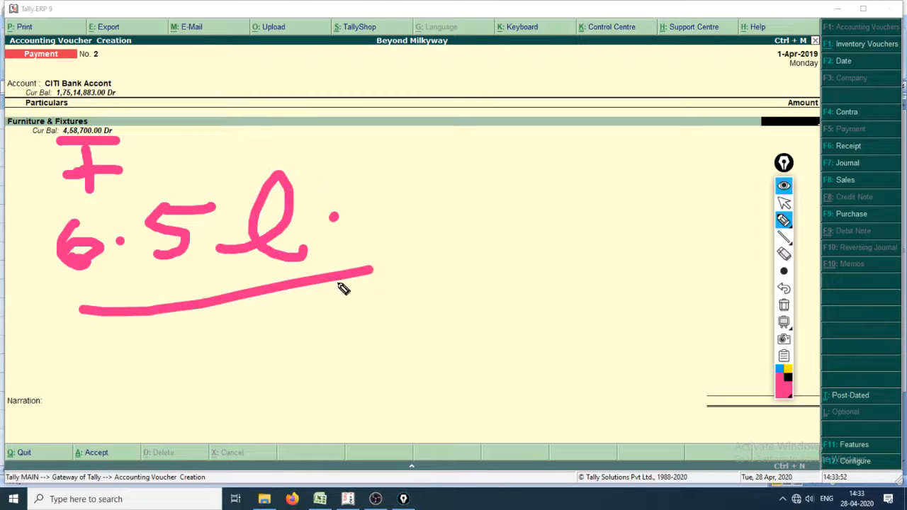
pyautogui.moveTo(180, 327); pyautogui.dragTo(478, 275)
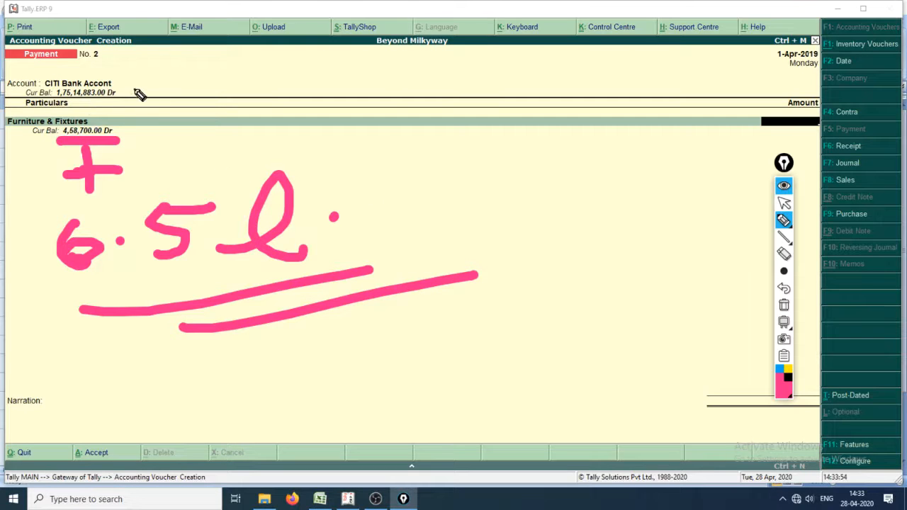
# Step: Handwrite "- 6.5 l" beside the CITI Bank balance and return to the cursor
pyautogui.moveTo(130, 90)
pyautogui.mouseDown()
pyautogui.moveTo(205, 98)
pyautogui.moveTo(198, 80)
pyautogui.moveTo(210, 93)
pyautogui.moveTo(199, 88)
pyautogui.mouseUp()
pyautogui.click(217, 85)
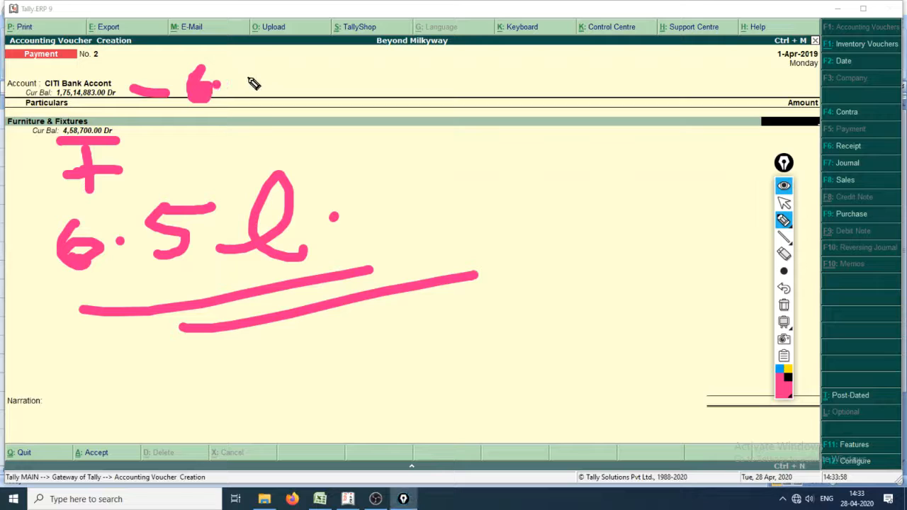
pyautogui.moveTo(253, 64)
pyautogui.mouseDown()
pyautogui.moveTo(266, 79)
pyautogui.moveTo(248, 92)
pyautogui.moveTo(280, 61)
pyautogui.moveTo(316, 57)
pyautogui.moveTo(328, 80)
pyautogui.moveTo(339, 80)
pyautogui.mouseUp()
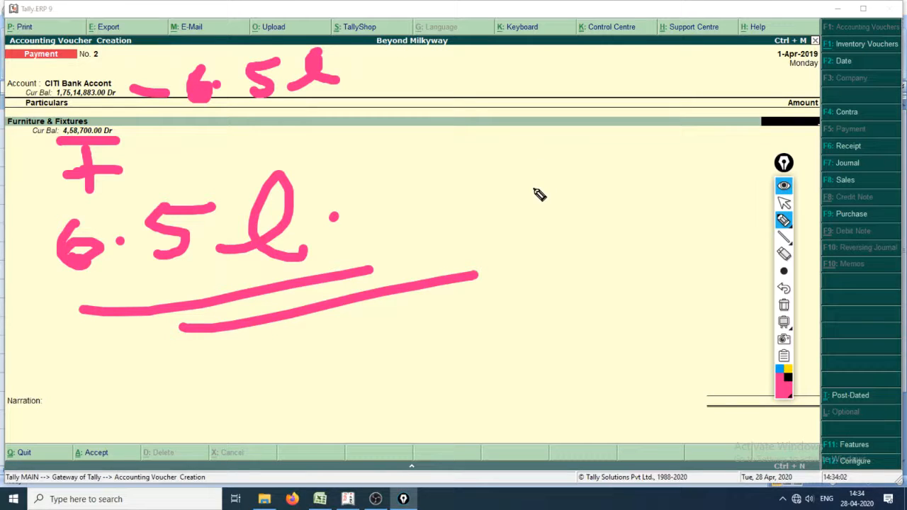
pyautogui.hotkey('ctrl', 'shift', '2')
# Step: Set the Furniture & Fixtures amount in the payment voucher to 650000
pyautogui.click(805, 124)
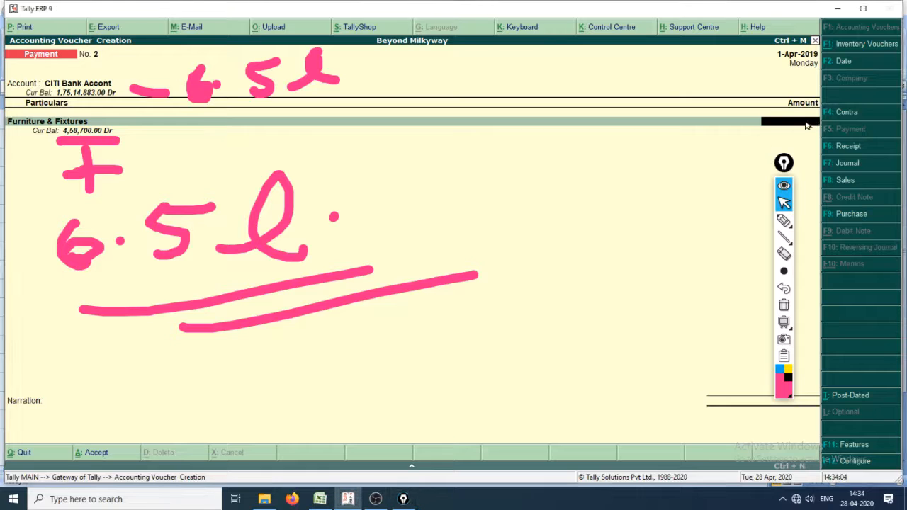
pyautogui.write('650000')
pyautogui.press('Return')
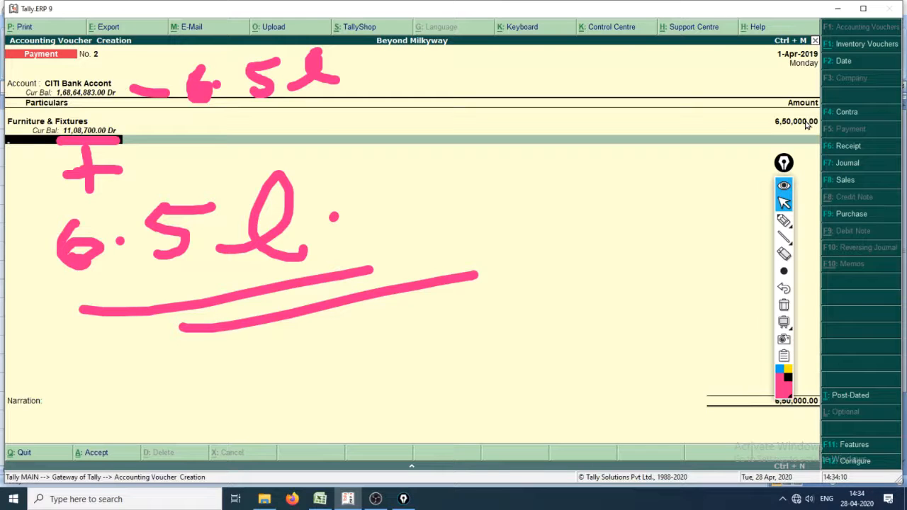
# Step: Finish the particulars list to open the bank allocations for CITI Bank, and clear all pen annotations from the screen
pyautogui.press('Return')
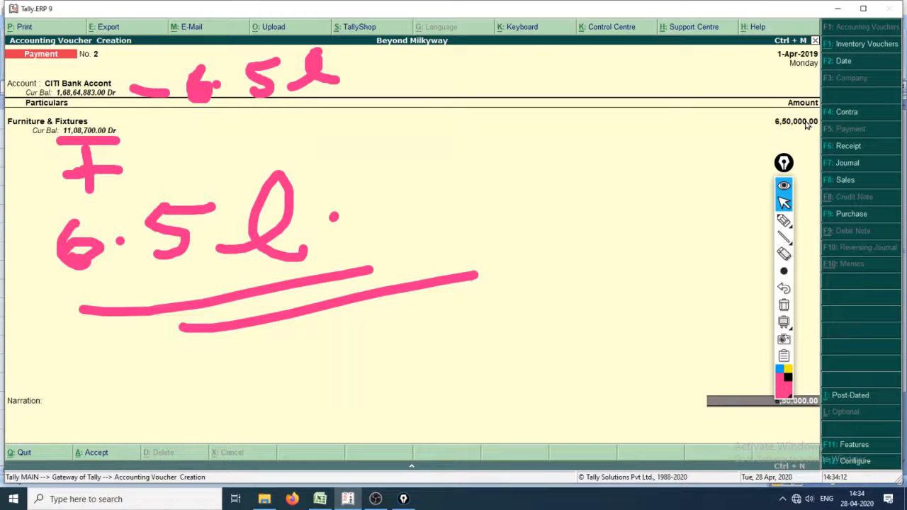
pyautogui.press('Return')
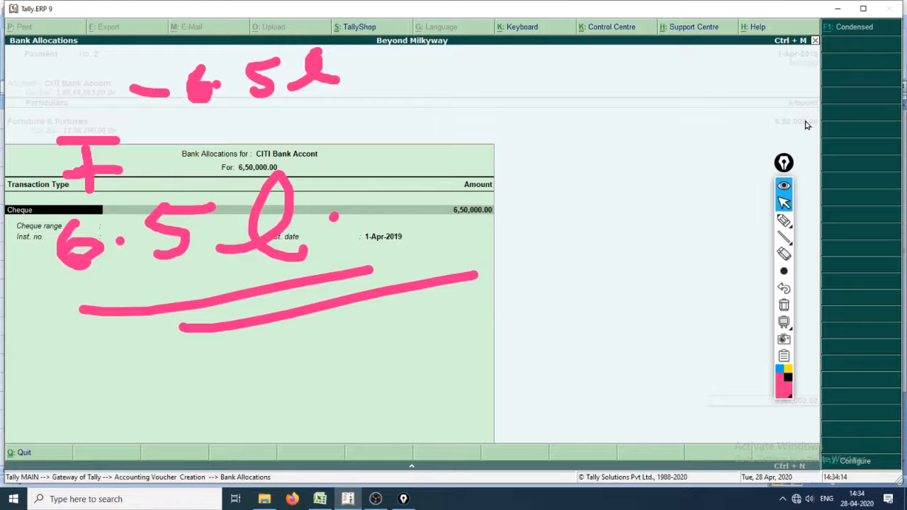
pyautogui.hotkey('ctrl', 'shift', '7')
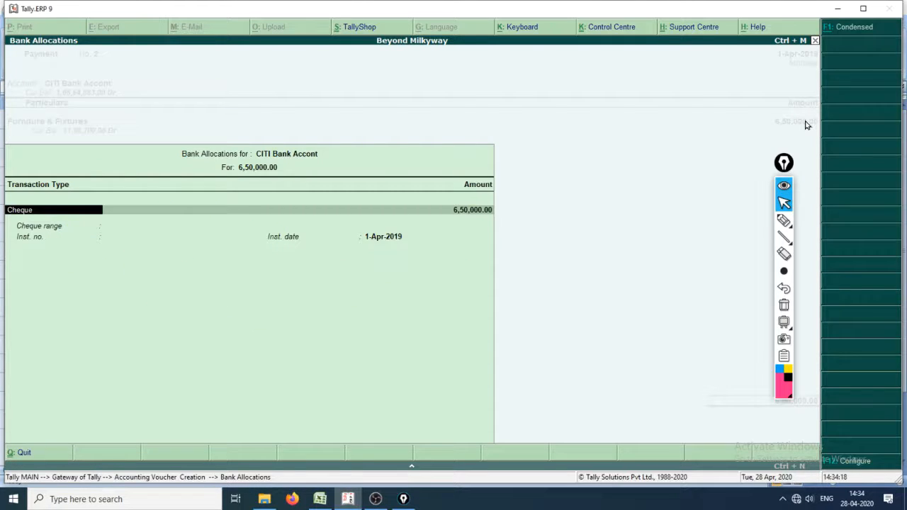
# Step: Hide the pen toolbar and complete the CITI Bank allocation as Cheque with cheque range Not Applicable and instrument date 1-Apr-2019
pyautogui.hotkey('ctrl', 'shift', '1')
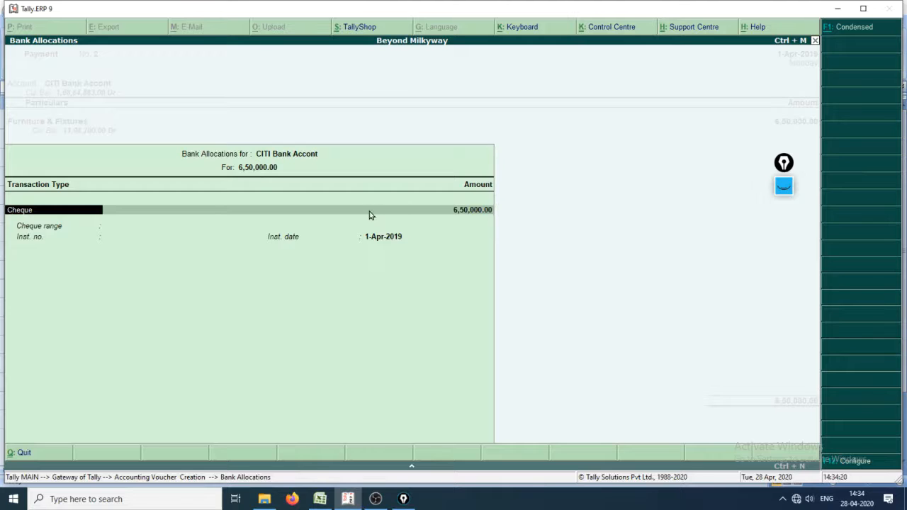
pyautogui.press('Return')
pyautogui.press('Return')
pyautogui.press('Return')
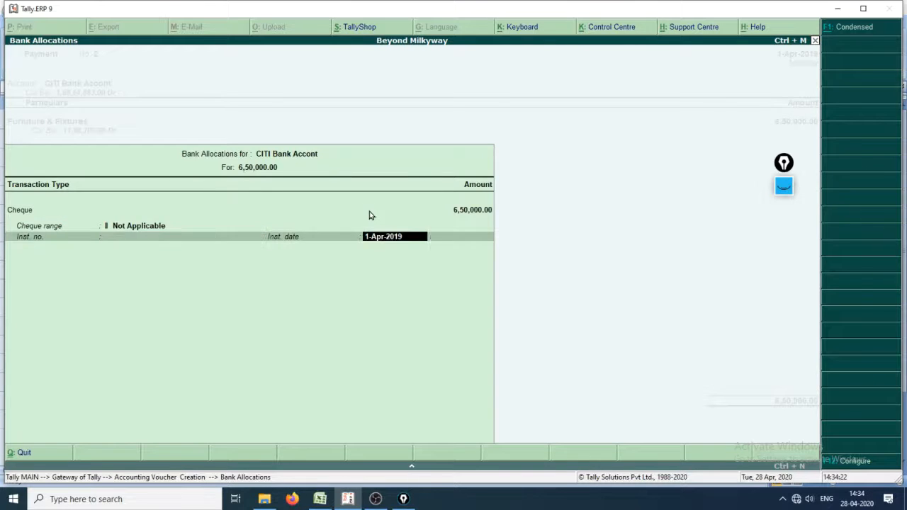
pyautogui.press('Return')
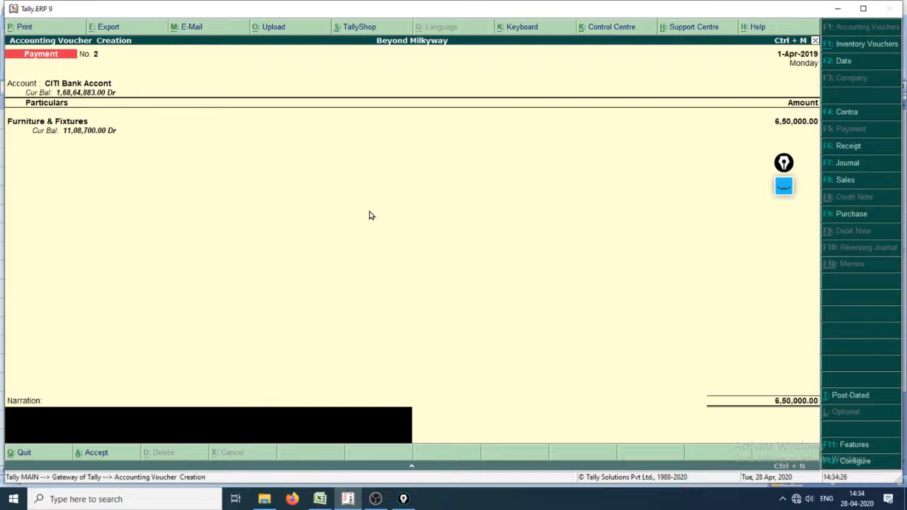
# Step: Enter the narration "Furniture and Fixture purchased" and accept the payment voucher
pyautogui.write('Furniture and Fiztu')
pyautogui.press('BackSpace')
pyautogui.press('BackSpace')
pyautogui.press('BackSpace')
pyautogui.write('ture')
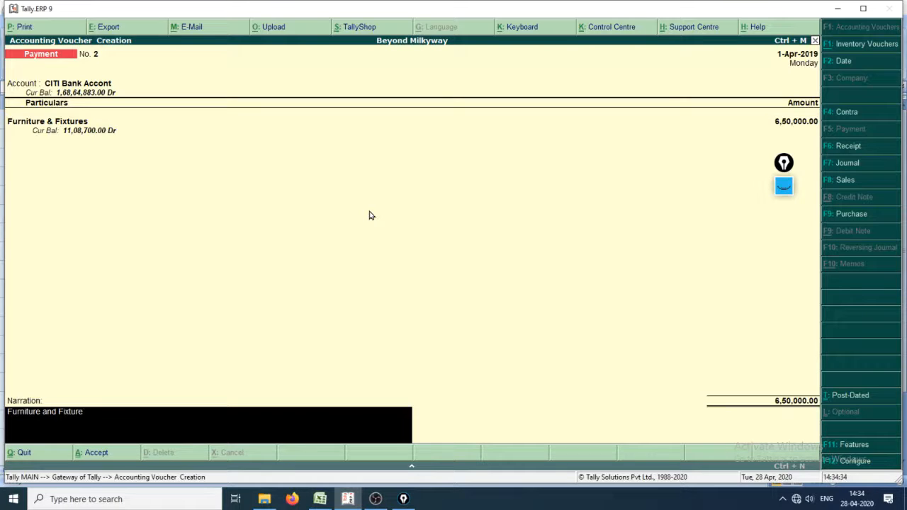
pyautogui.write(' purchased')
pyautogui.press('Return')
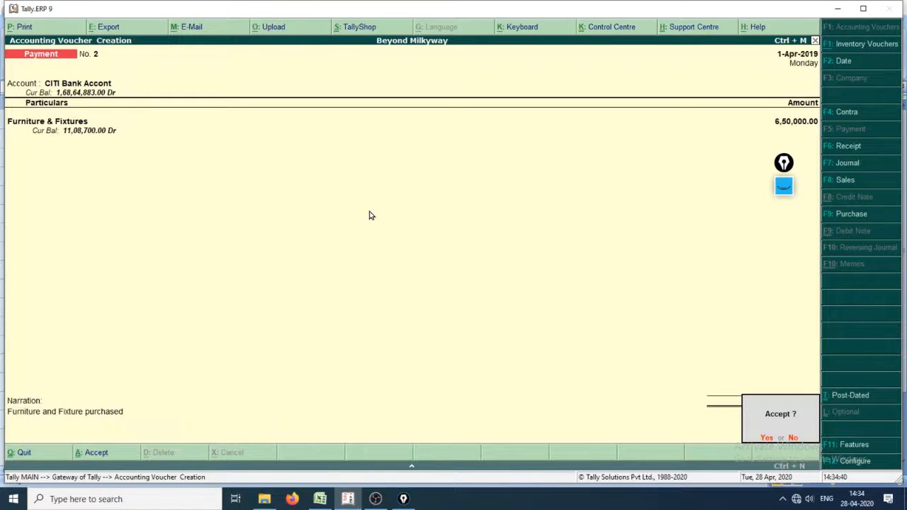
pyautogui.press('Return')
# Step: Switch to the Excel cash book and enter Bank as Cash/Bank for the "Paid trade expenses" row
pyautogui.hotkey('alt', 'Tab')
pyautogui.hotkey('alt', 'Tab')
pyautogui.hotkey('alt', 'Tab')
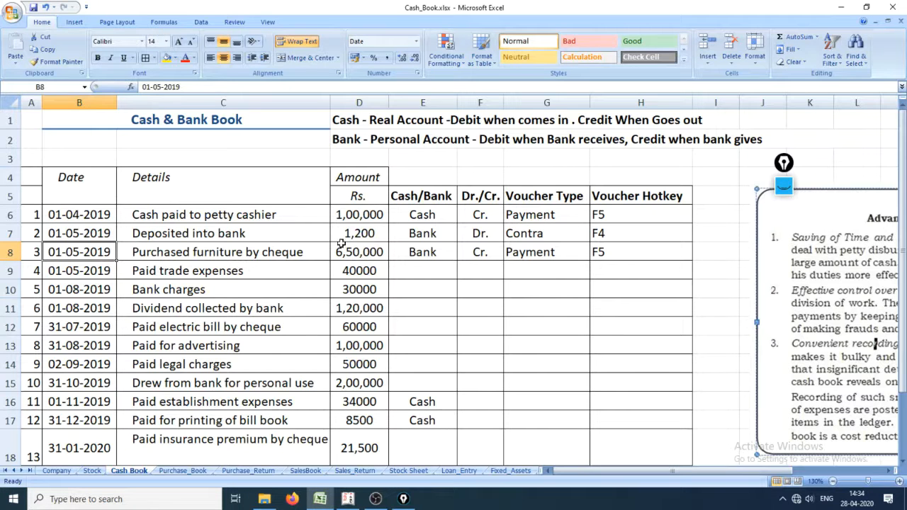
pyautogui.click(9, 271)
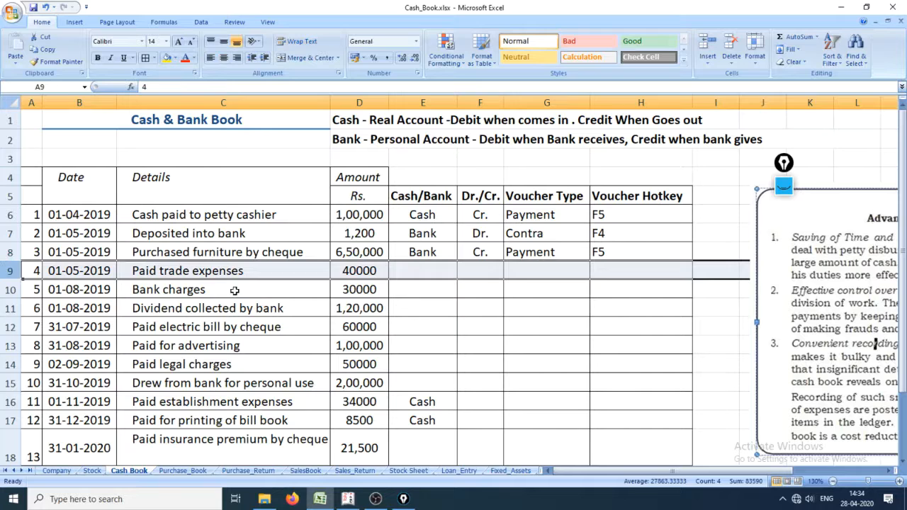
pyautogui.click(427, 276)
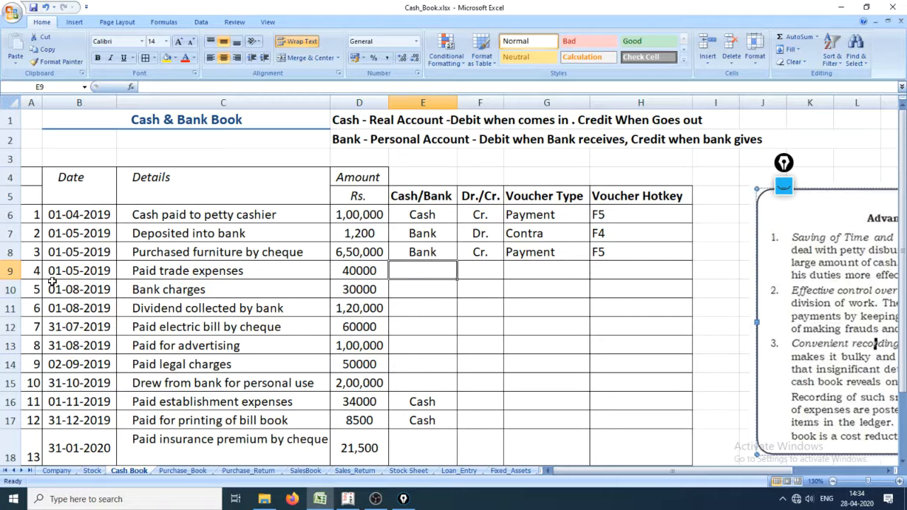
pyautogui.click(159, 274)
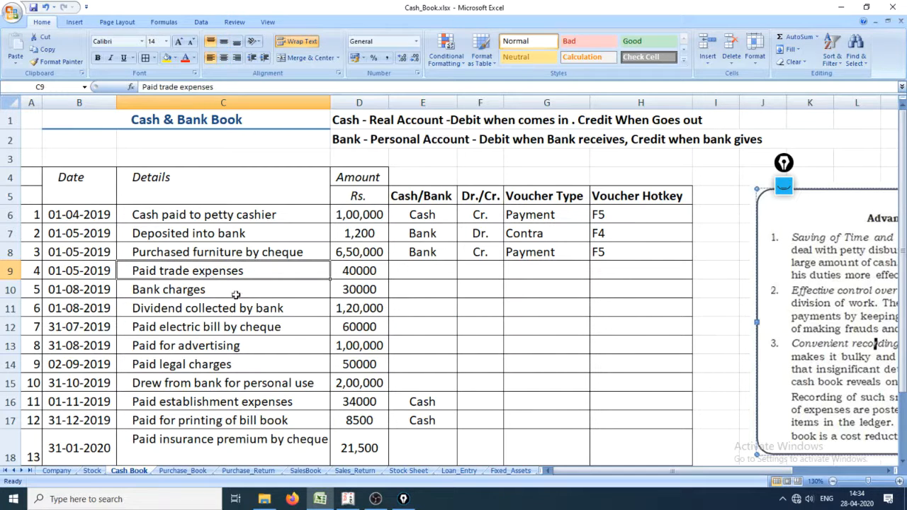
pyautogui.click(430, 270)
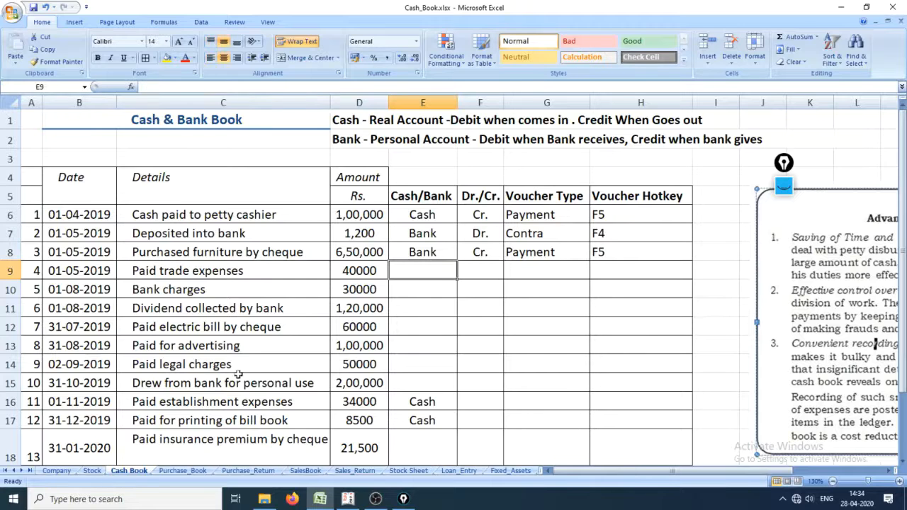
pyautogui.write('Bank')
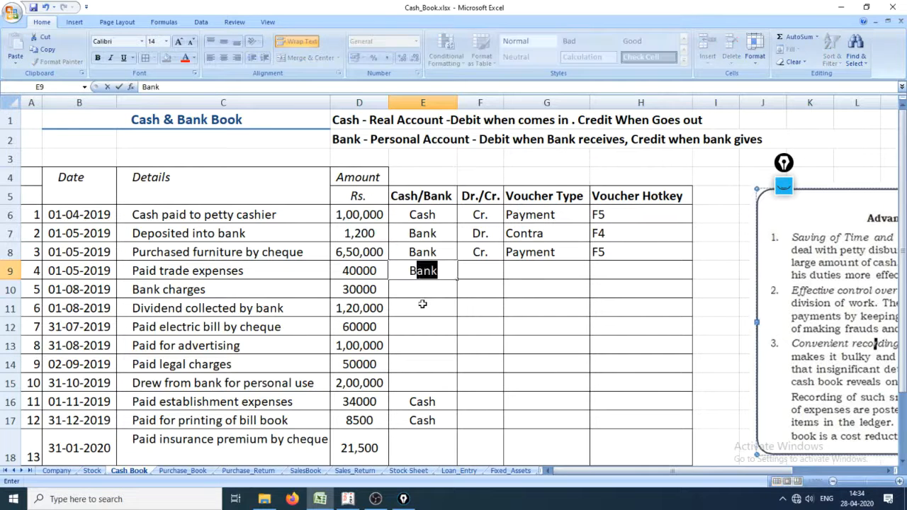
pyautogui.press('Return')
# Step: Enter Cr. under Dr./Cr. for the "Paid trade expenses" row
pyautogui.press('Up')
pyautogui.press('Right')
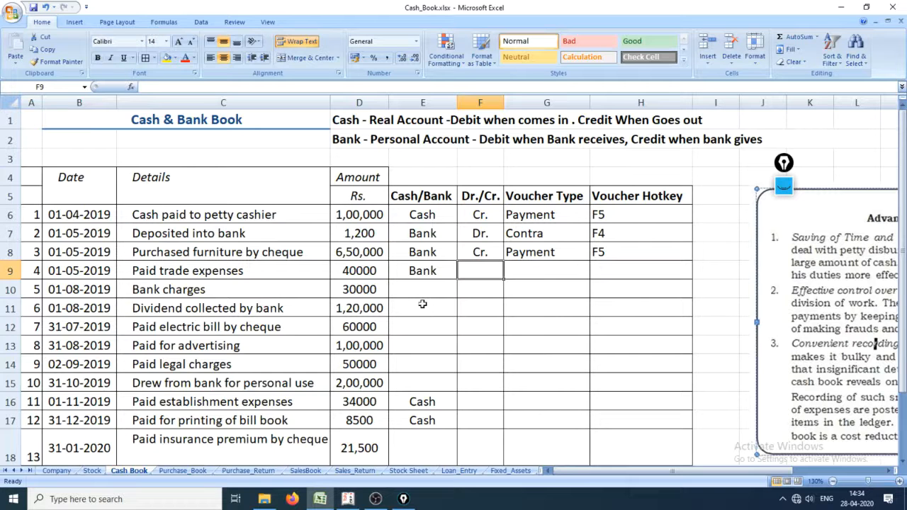
pyautogui.press('Left')
pyautogui.press('Left')
pyautogui.press('Left')
pyautogui.press('Left')
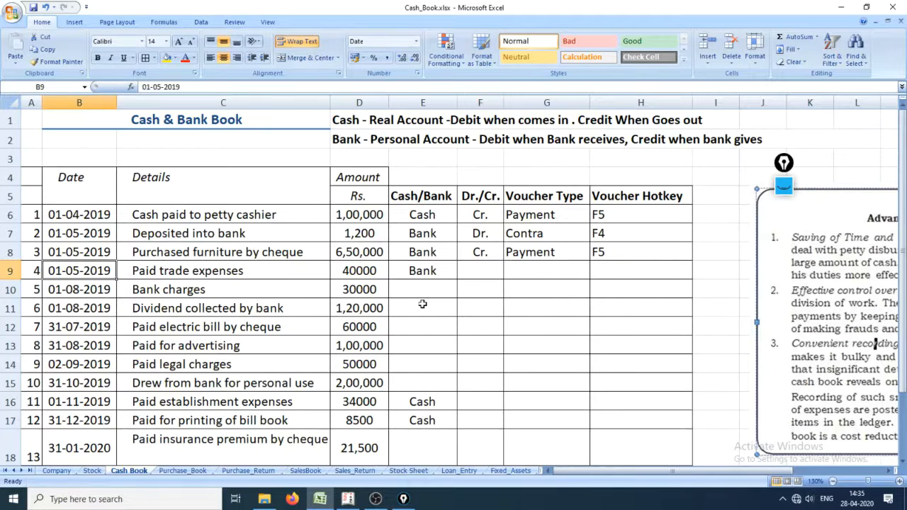
pyautogui.press('Right')
pyautogui.press('Right')
pyautogui.press('Right')
pyautogui.press('Right')
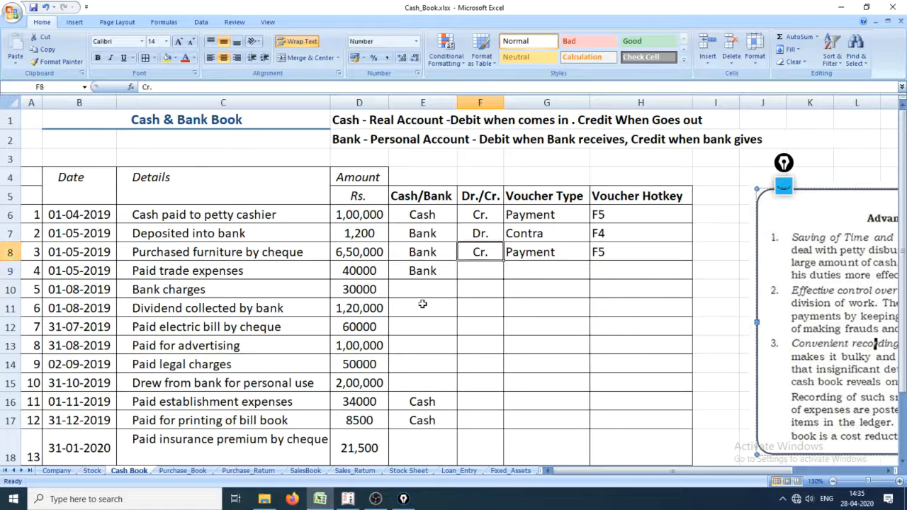
pyautogui.write('Cr.')
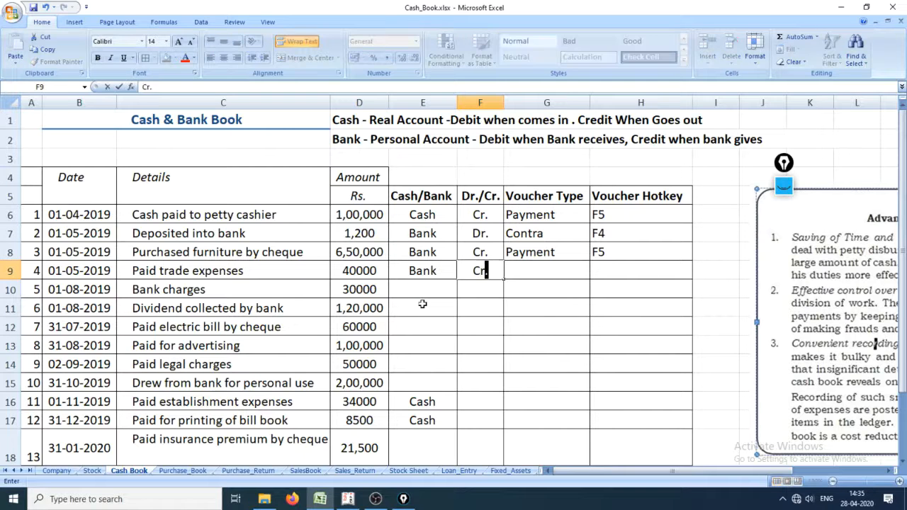
pyautogui.press('Return')
# Step: Copy the voucher type Payment and hotkey F5 from the furniture row into the "Paid trade expenses" row
pyautogui.press('Up')
pyautogui.press('Right')
pyautogui.press('Up')
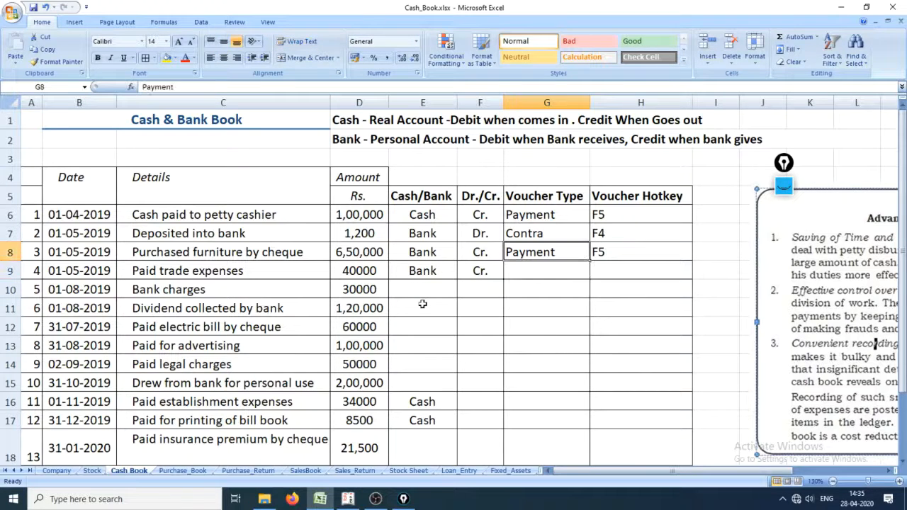
pyautogui.hotkey('shift', 'Right')
pyautogui.hotkey('ctrl', 'c')
pyautogui.press('Down')
pyautogui.hotkey('ctrl', 'v')
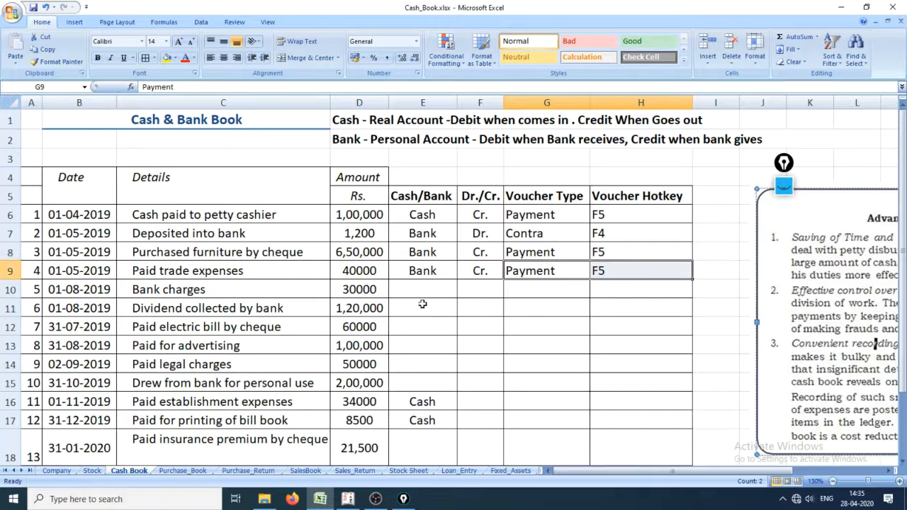
# Step: Switch to Tally.ERP 9 and leave the blank payment voucher to return to the Gateway of Tally
pyautogui.hotkey('alt', 'Tab')
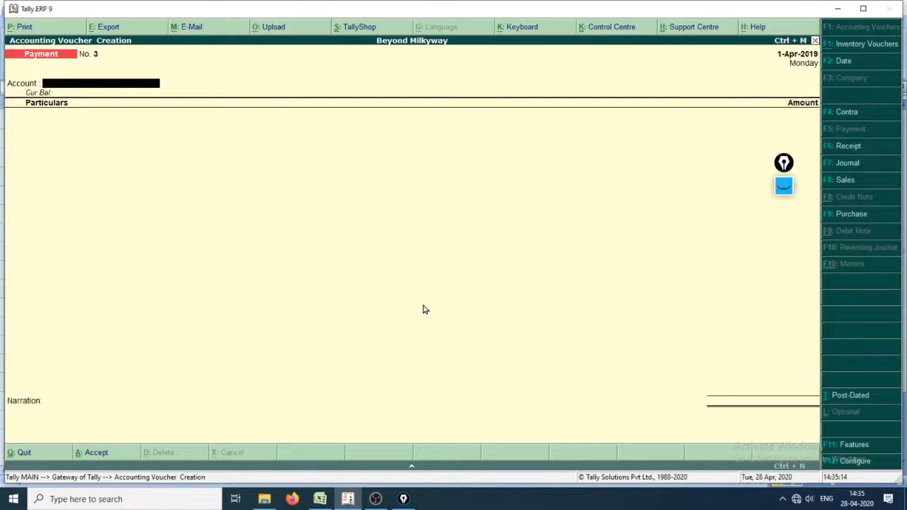
pyautogui.hotkey('alt', 'Tab')
pyautogui.hotkey('alt', 'Tab')
pyautogui.press('Escape')
pyautogui.press('Escape')
pyautogui.press('Escape')
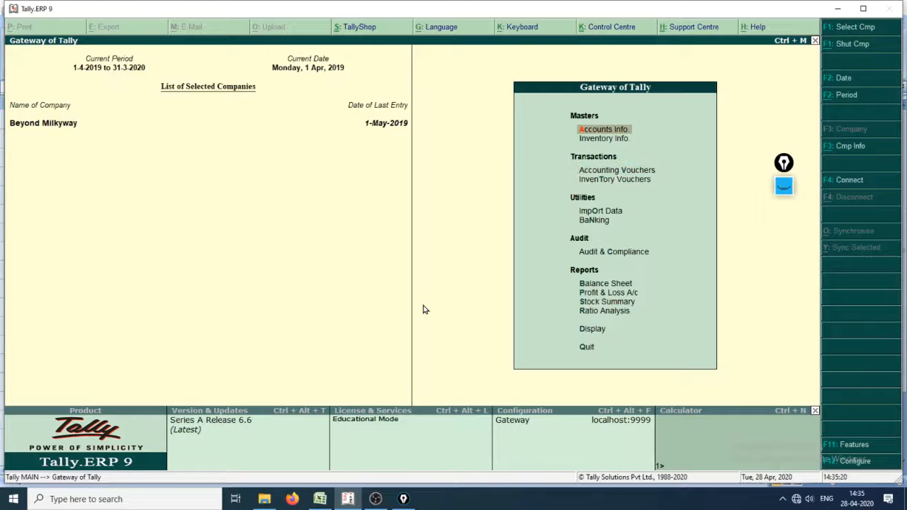
# Step: Display the ledger vouchers of the CITI Bank account from the account books
pyautogui.press('d')
pyautogui.press('a')
pyautogui.press('l')
pyautogui.press('Down')
pyautogui.press('Down')
pyautogui.press('Down')
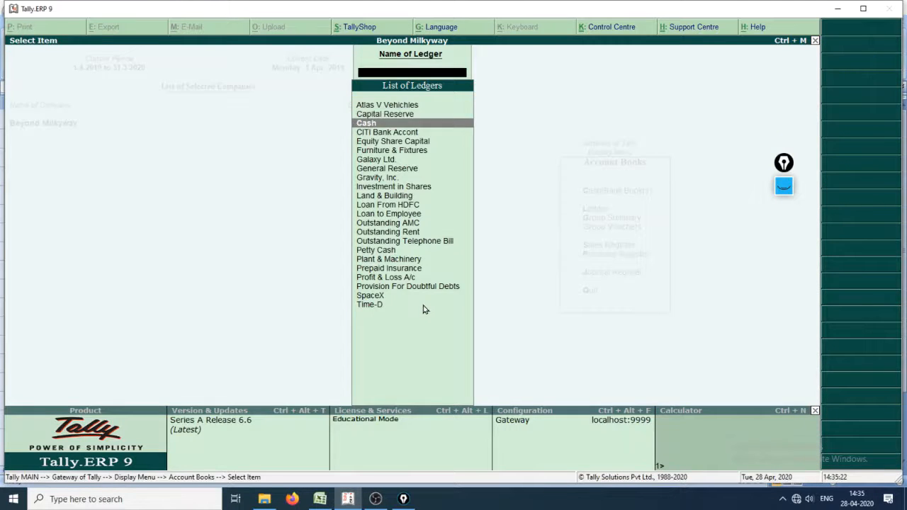
pyautogui.press('Return')
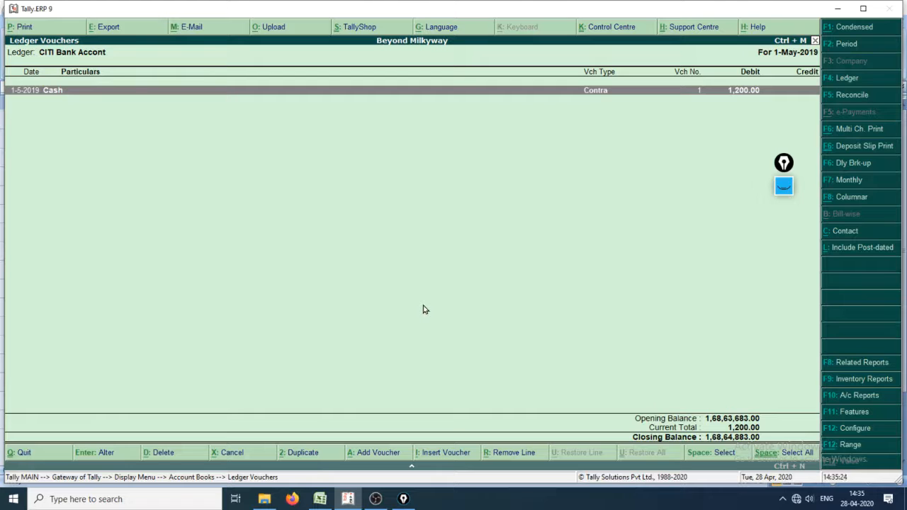
# Step: Set the CITI Bank ledger period from 1-4-2018 to 31-3-2019
pyautogui.press('F2')
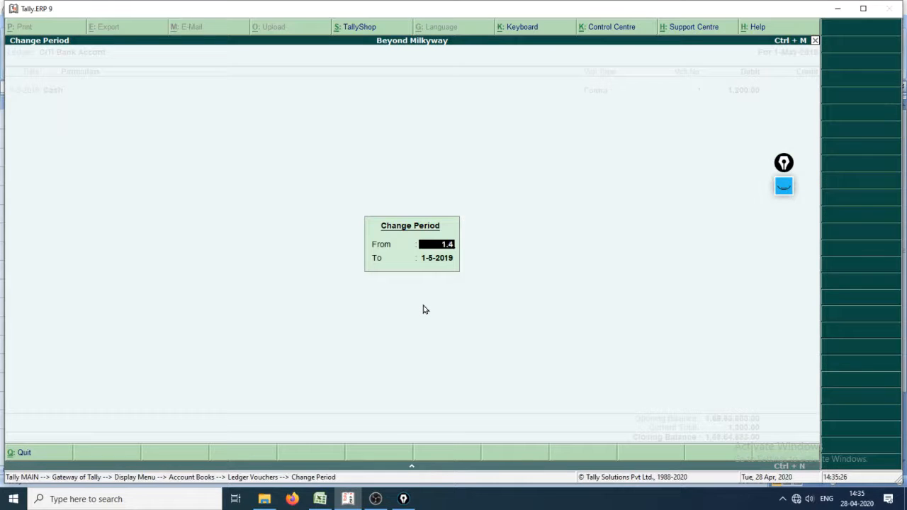
pyautogui.write('.18')
pyautogui.press('Return')
pyautogui.write('31.3')
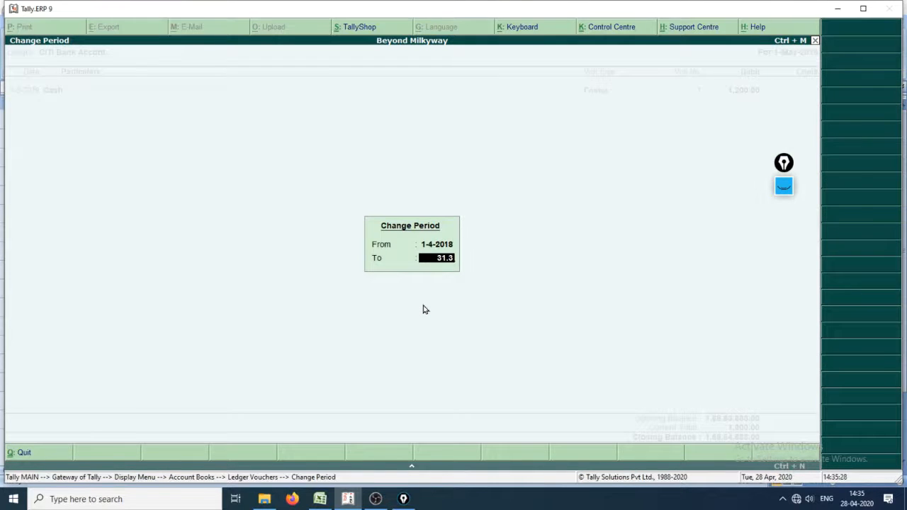
pyautogui.press('Return')
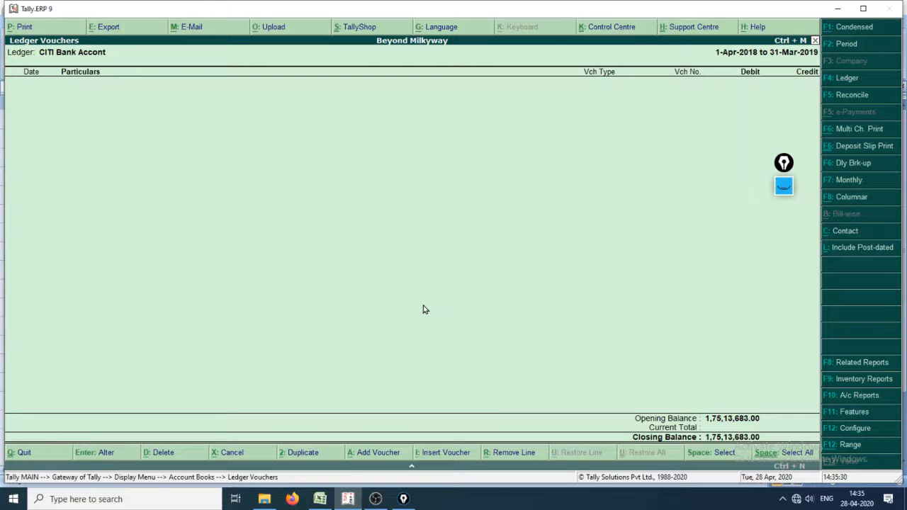
# Step: Check the Excel cash book, return to the CITI Bank ledger in Tally.ERP 9 and try to change the period's end date
pyautogui.hotkey('alt', 'Tab')
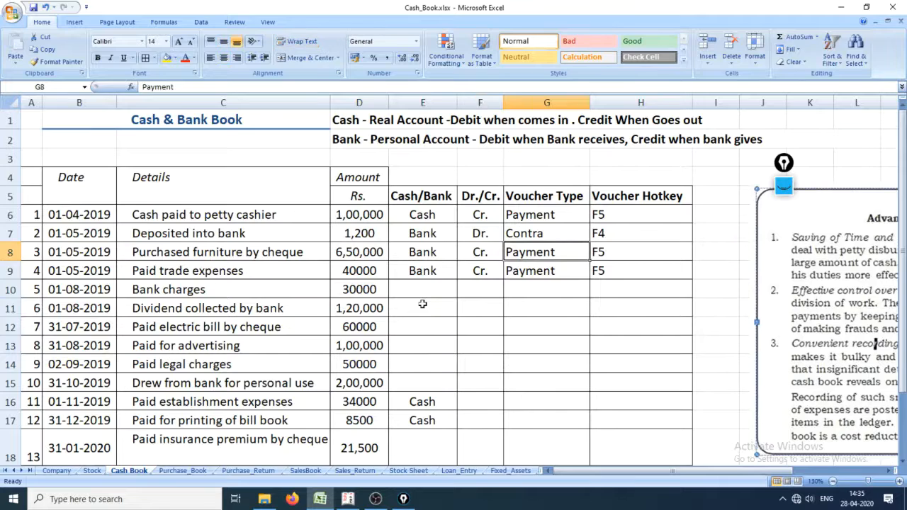
pyautogui.hotkey('alt', 'Tab')
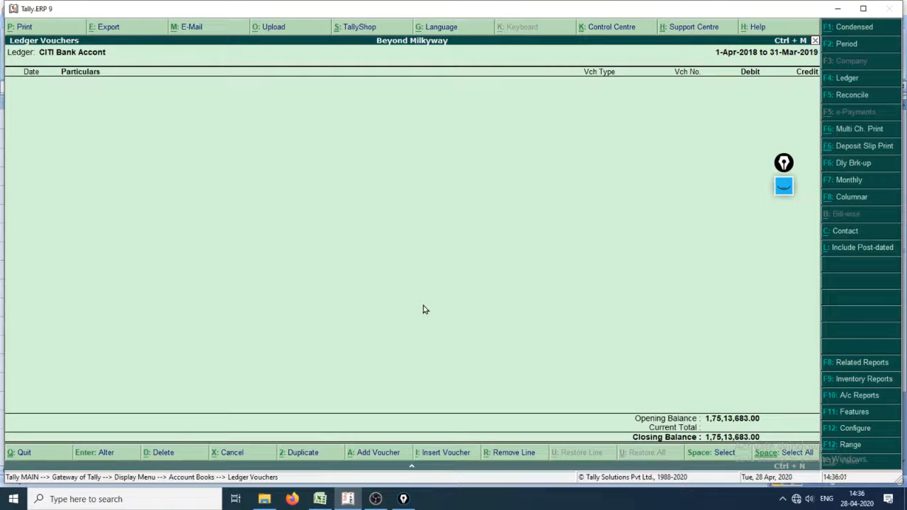
pyautogui.press('F2')
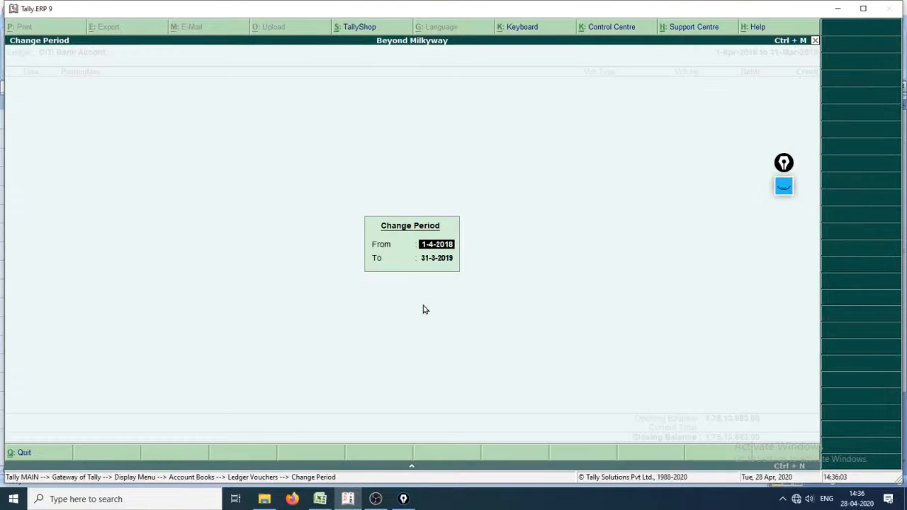
pyautogui.press('Return')
pyautogui.write('31.3')
pyautogui.press('Return')
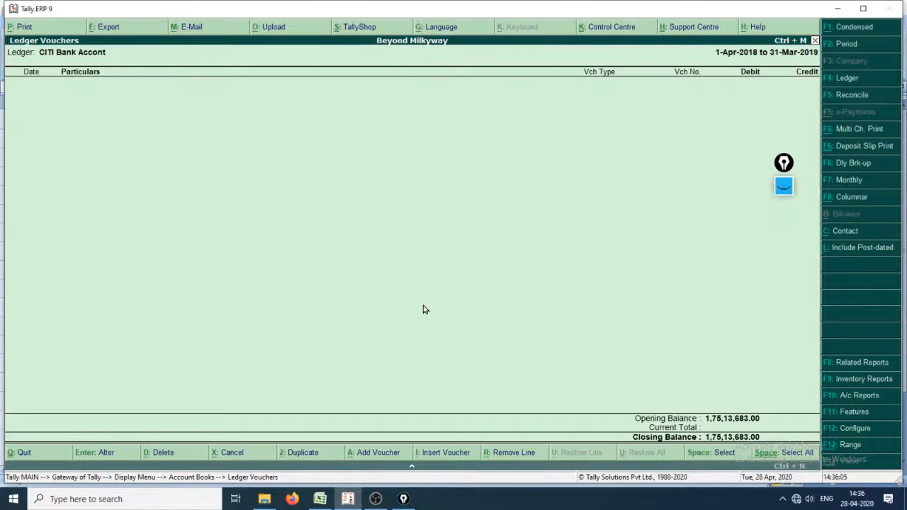
# Step: Set the end date of the CITI Bank ledger period to 31-3-2020
pyautogui.press('F2')
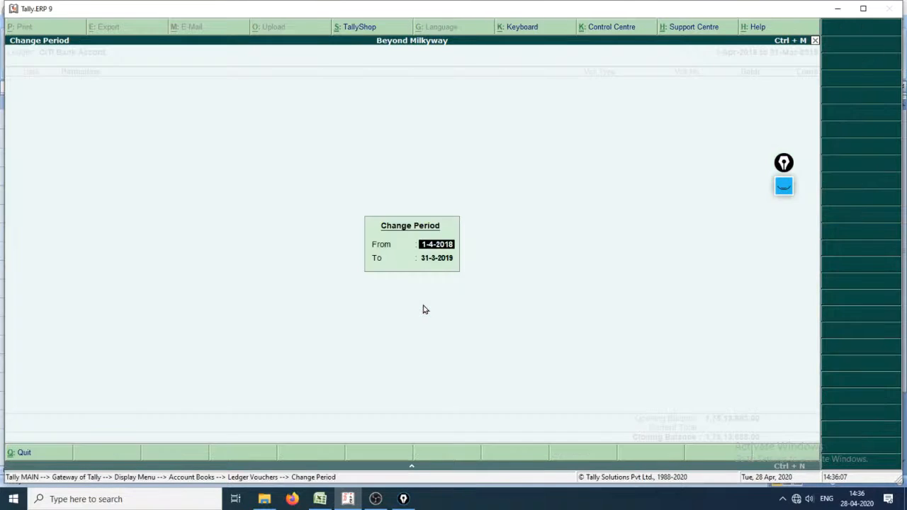
pyautogui.press('Return')
pyautogui.write('31.320')
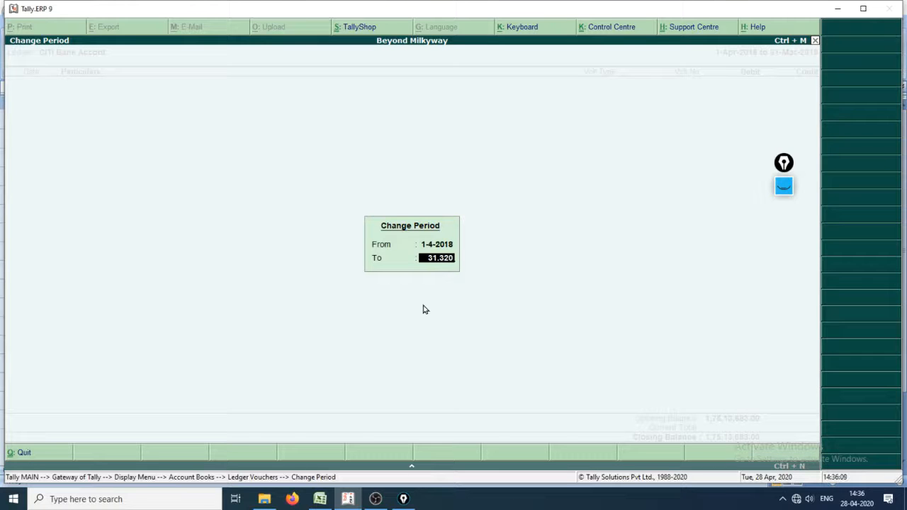
pyautogui.press('BackSpace')
pyautogui.press('BackSpace')
pyautogui.press('BackSpace')
pyautogui.write('3.2020')
pyautogui.press('Return')
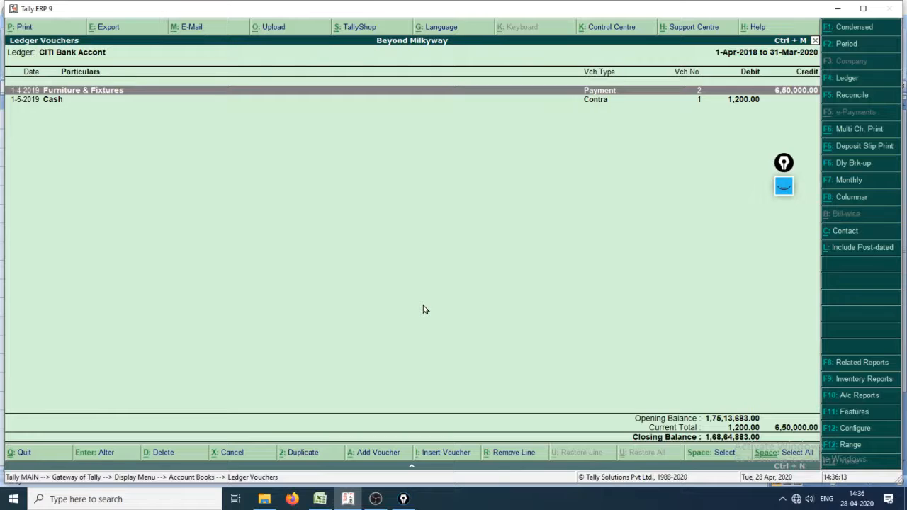
# Step: Change the date of the furniture payment voucher in the CITI Bank ledger to 1-5-2019 and save the voucher
pyautogui.press('Return')
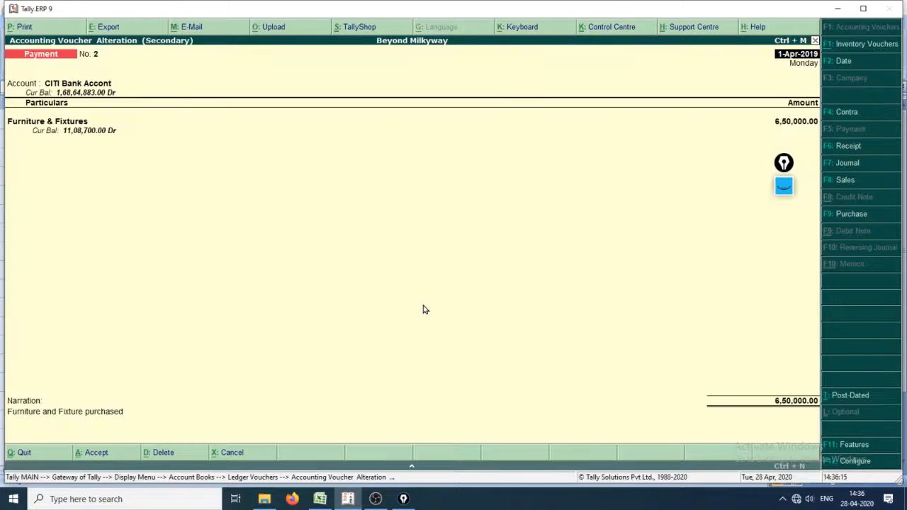
pyautogui.press('F2')
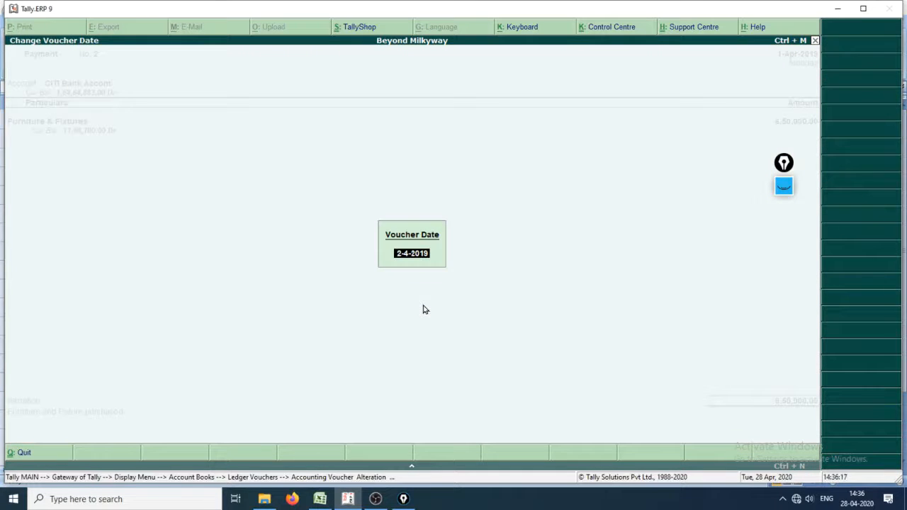
pyautogui.write('1.5.96')
pyautogui.press('Return')
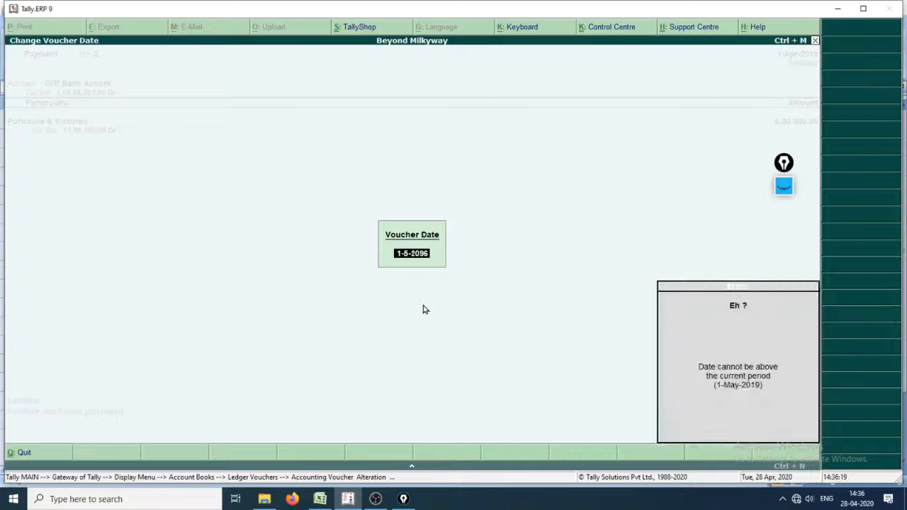
pyautogui.press('Delete')
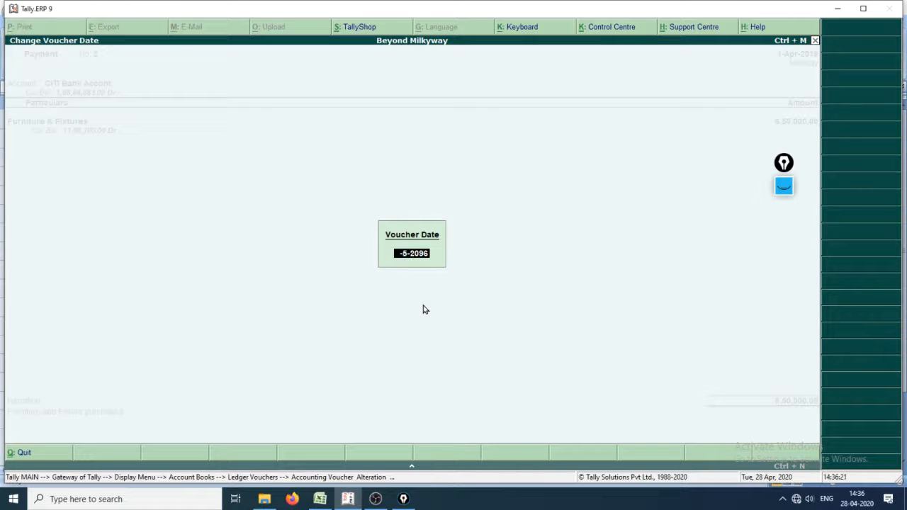
pyautogui.press('Return')
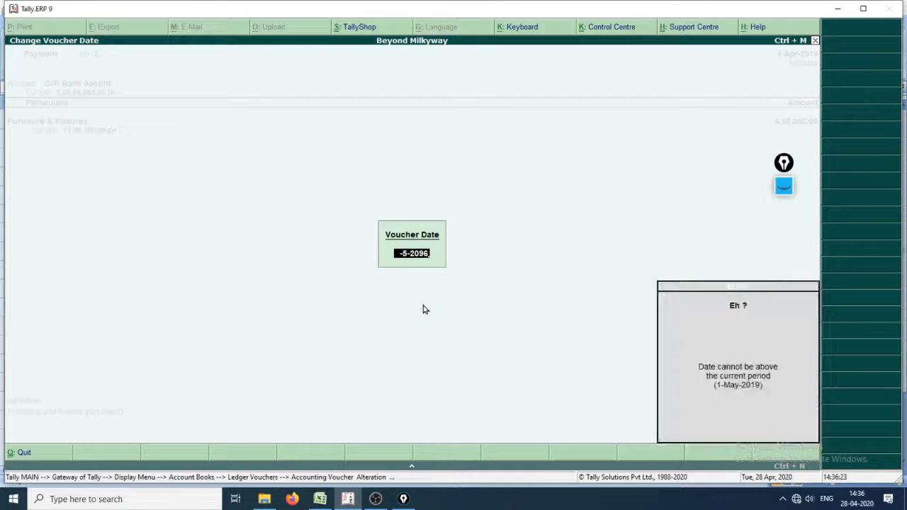
pyautogui.press('Return')
pyautogui.press('Return')
pyautogui.press('Return')
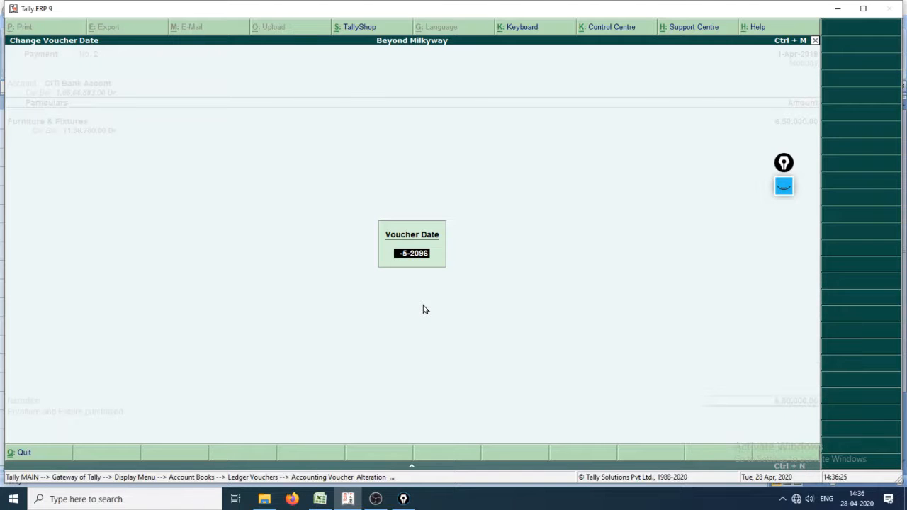
pyautogui.press('BackSpace')
pyautogui.write('19')
pyautogui.press('Return')
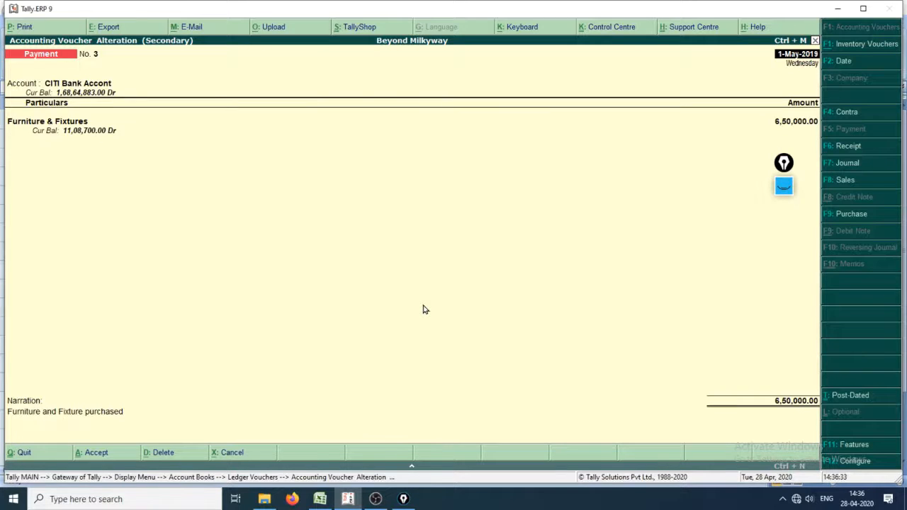
pyautogui.hotkey('ctrl', 'a')
# Step: Leave the ledger reports and start a new payment voucher in accounting voucher creation
pyautogui.press('Escape')
pyautogui.press('Escape')
pyautogui.press('Escape')
pyautogui.press('Escape')
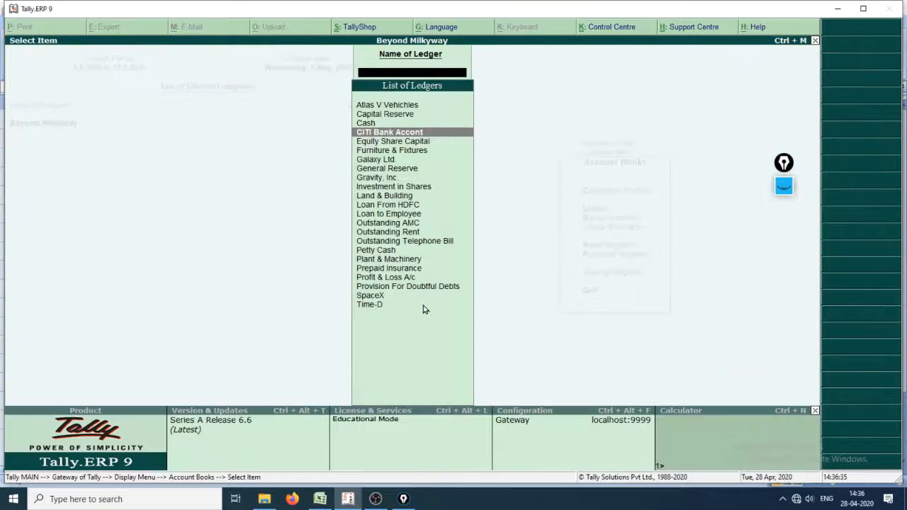
pyautogui.press('n')
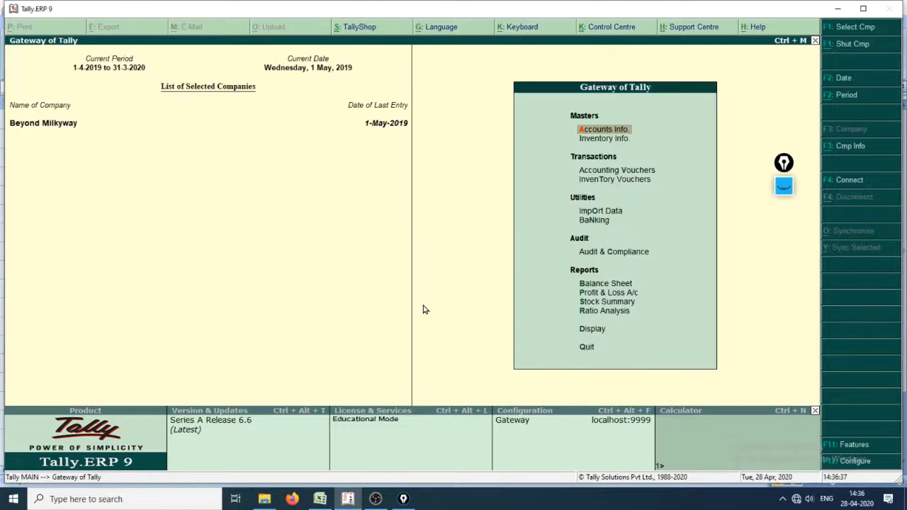
pyautogui.press('v')
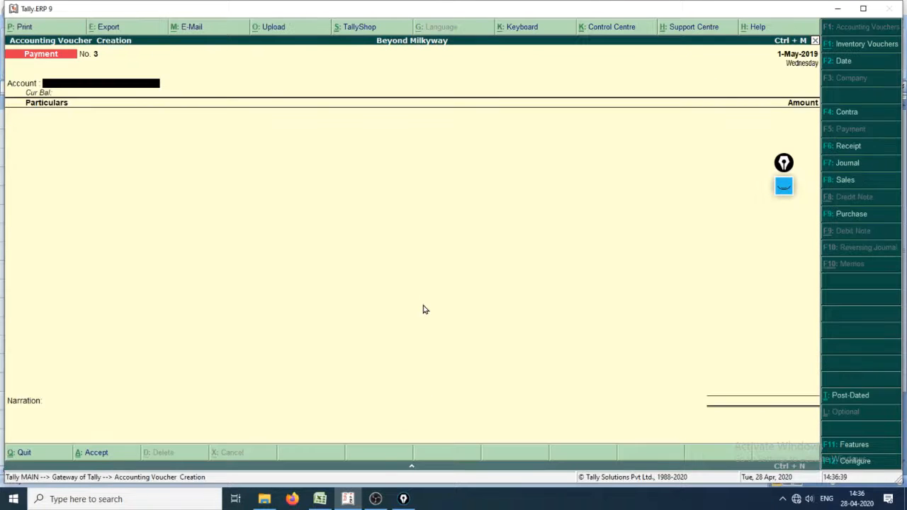
# Step: Check the paid trade expenses row in the Excel cash book, then set CITI Bank as the paying account in the Tally.ERP 9 payment voucher
pyautogui.hotkey('alt', 'Tab')
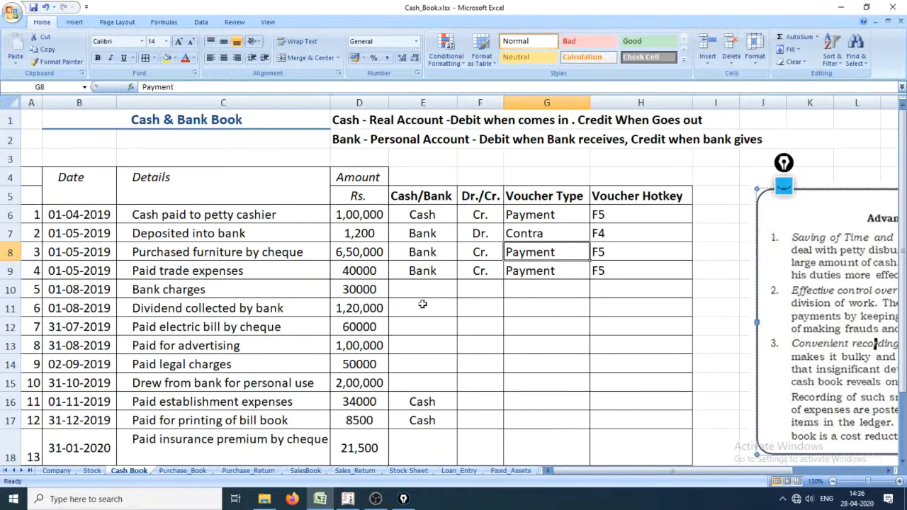
pyautogui.click(333, 282)
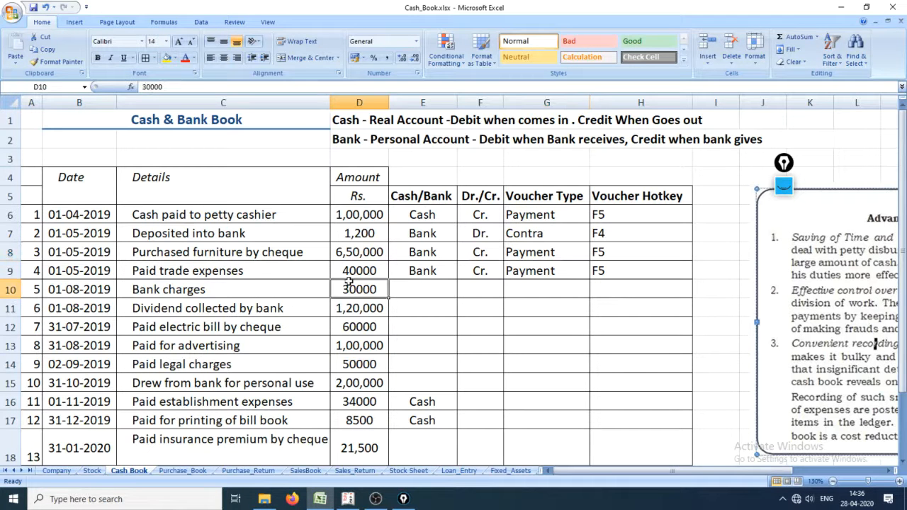
pyautogui.click(8, 272)
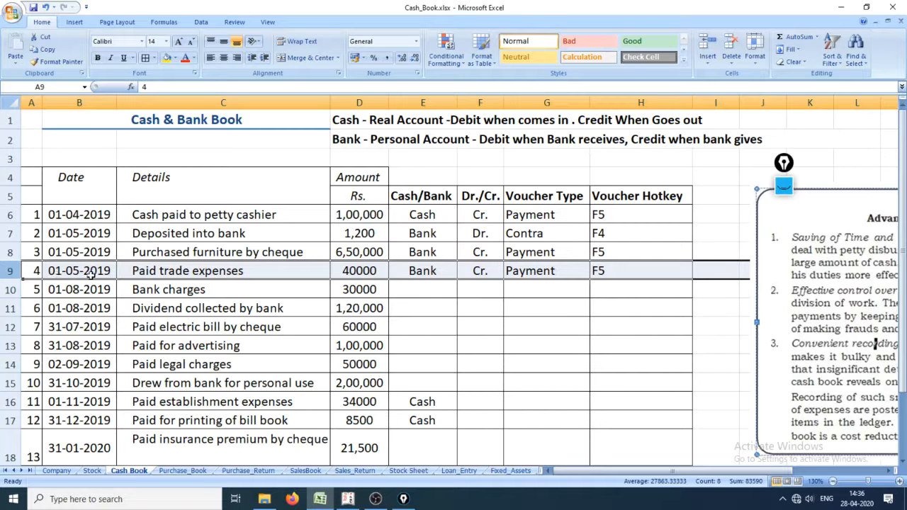
pyautogui.hotkey('alt', 'Tab')
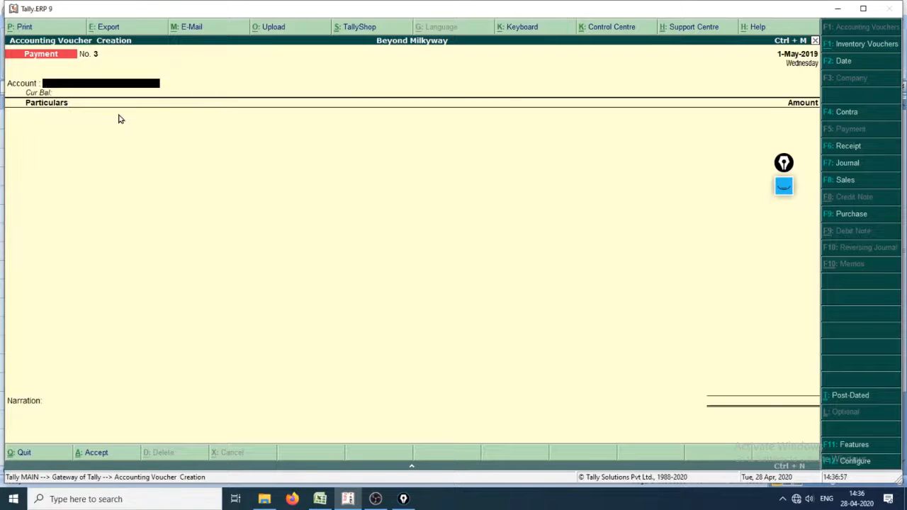
pyautogui.write('cit')
pyautogui.press('Return')
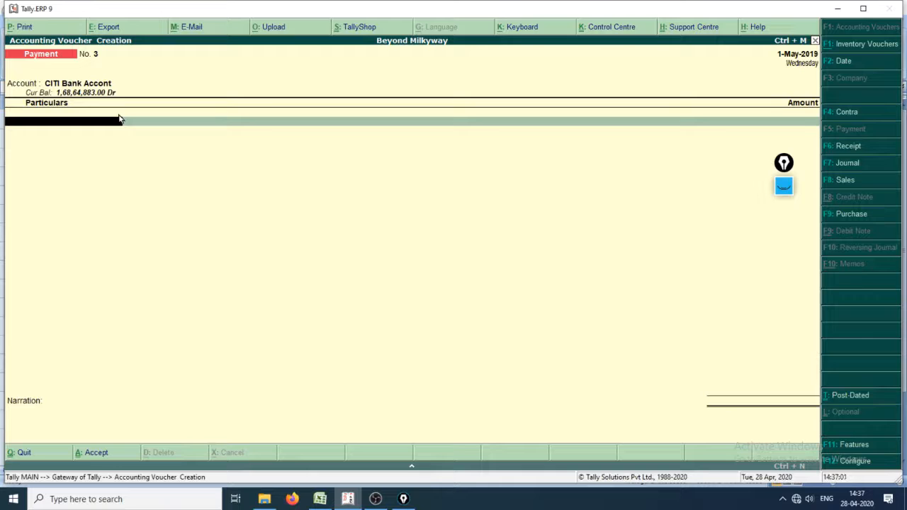
# Step: Start creating a new ledger named Trade Expense from the payment voucher's particulars
pyautogui.write('Ta')
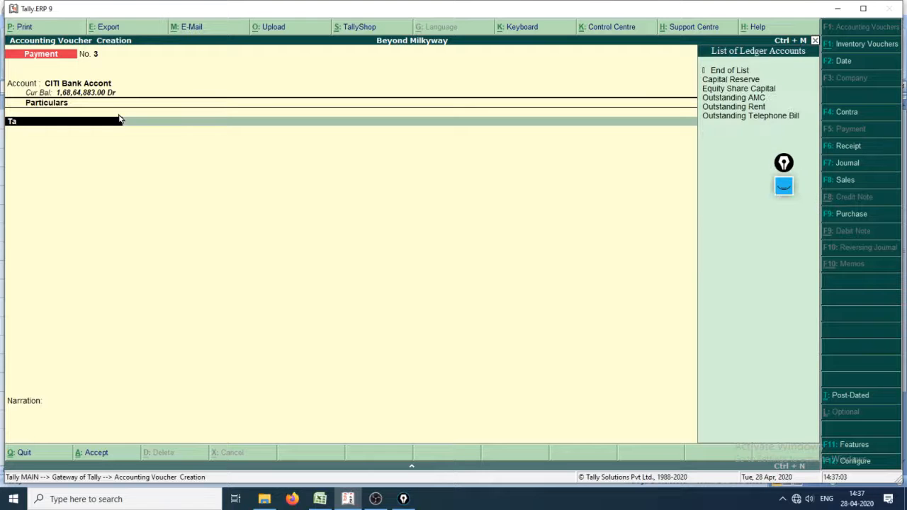
pyautogui.press('BackSpace')
pyautogui.press('BackSpace')
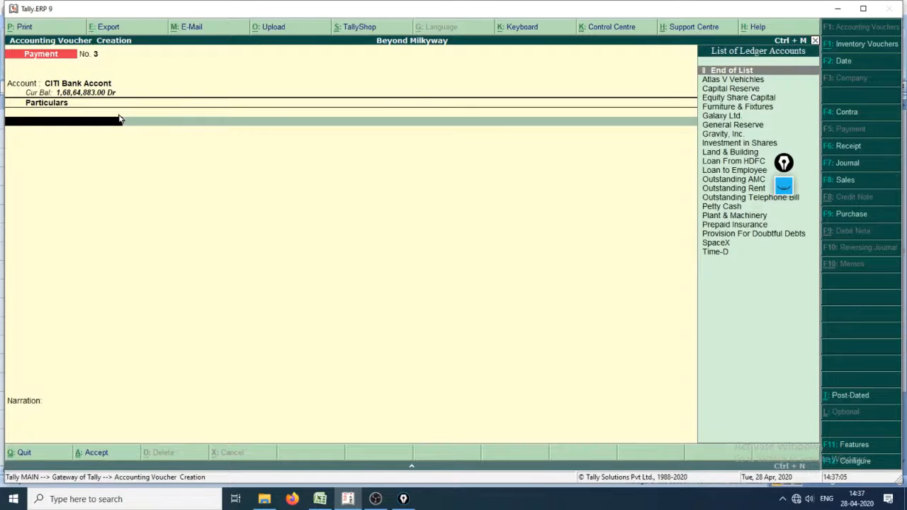
pyautogui.hotkey('alt', 'c')
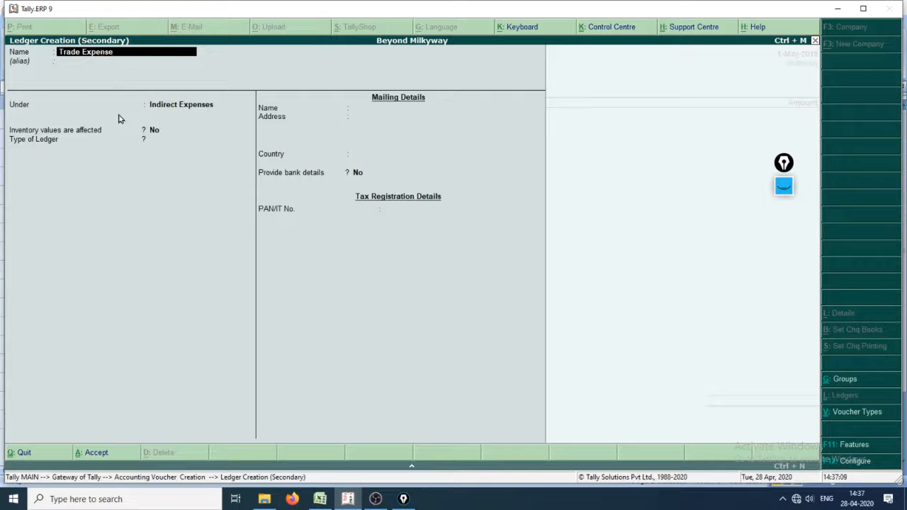
pyautogui.press('Return')
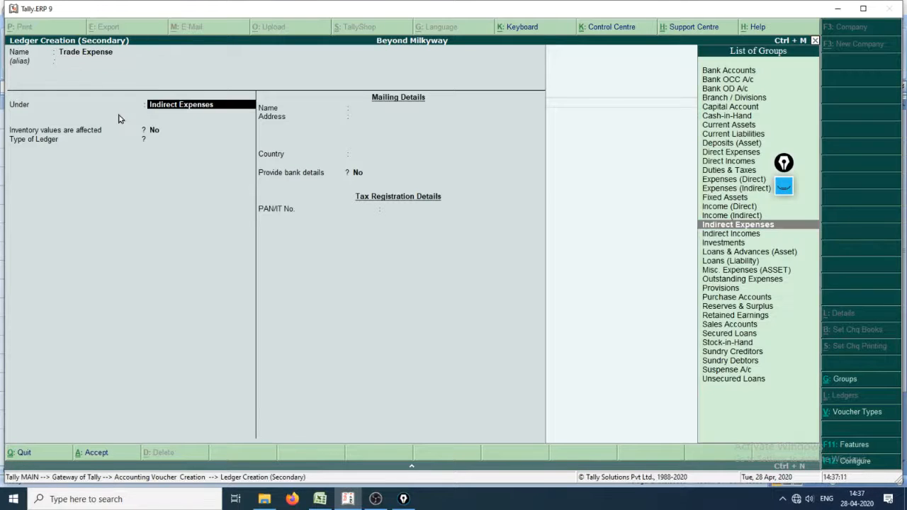
# Step: Place the Trade Expense ledger under the Expenses (Direct) group, set its ledger type to Not Applicable and save it
pyautogui.press('Down')
pyautogui.press('Down')
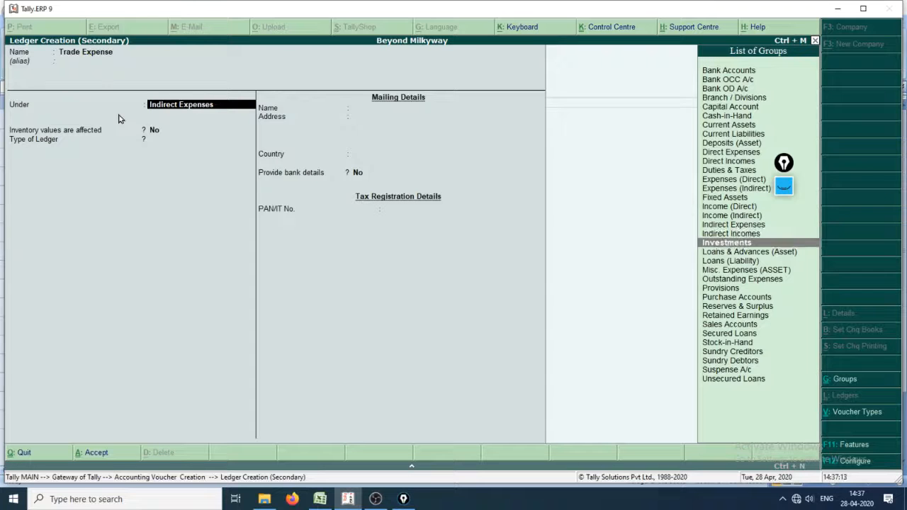
pyautogui.press('Up')
pyautogui.press('Up')
pyautogui.press('Up')
pyautogui.press('Up')
pyautogui.press('Up')
pyautogui.press('Up')
pyautogui.press('Up')
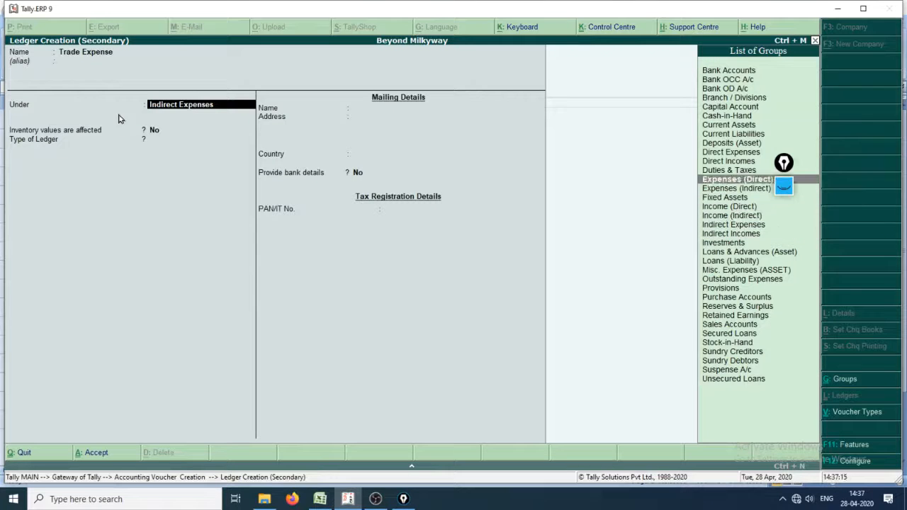
pyautogui.press('Return')
pyautogui.press('Return')
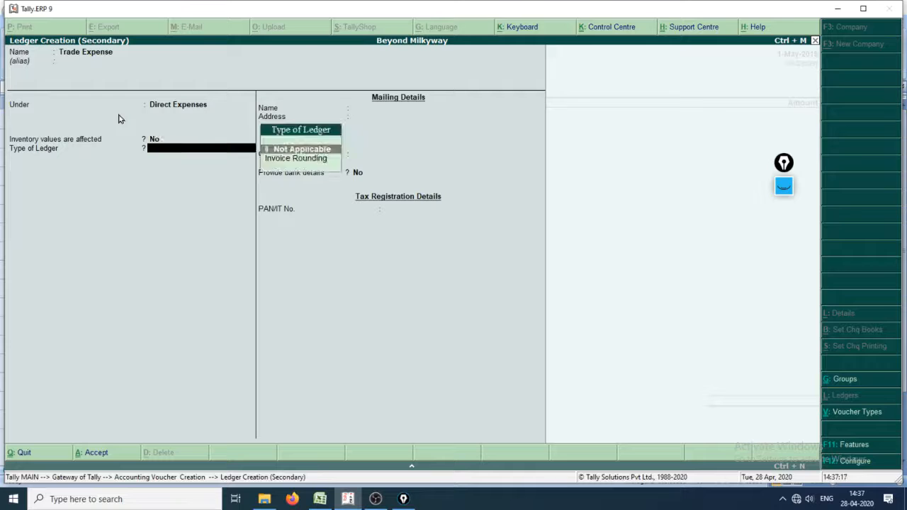
pyautogui.press('Return')
pyautogui.press('Return')
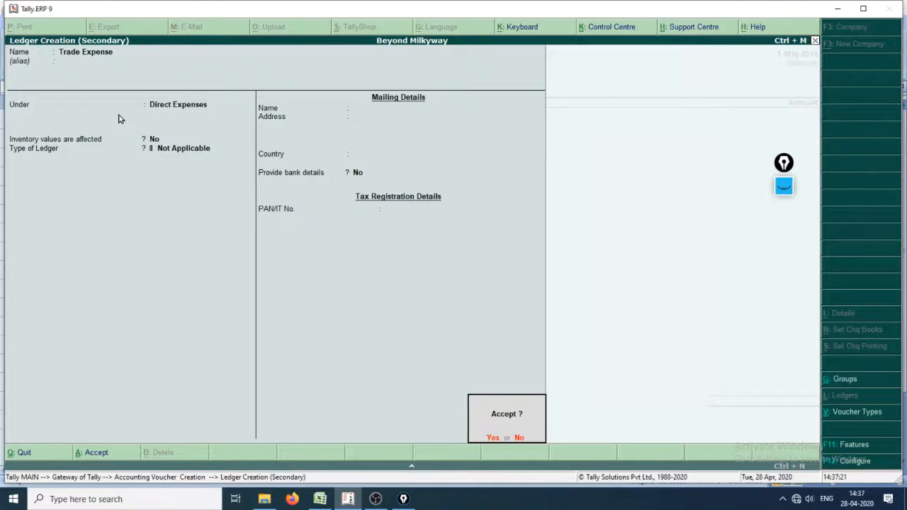
pyautogui.press('Return')
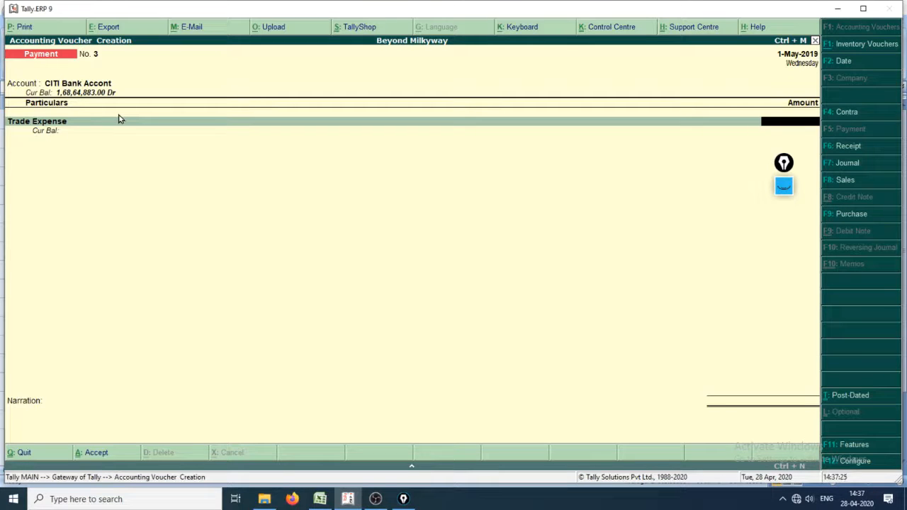
# Step: Complete the trade expense payment with amount 40,000, a cheque bank allocation and the narration "Paid Trade Expense", and save the voucher
pyautogui.press('Return')
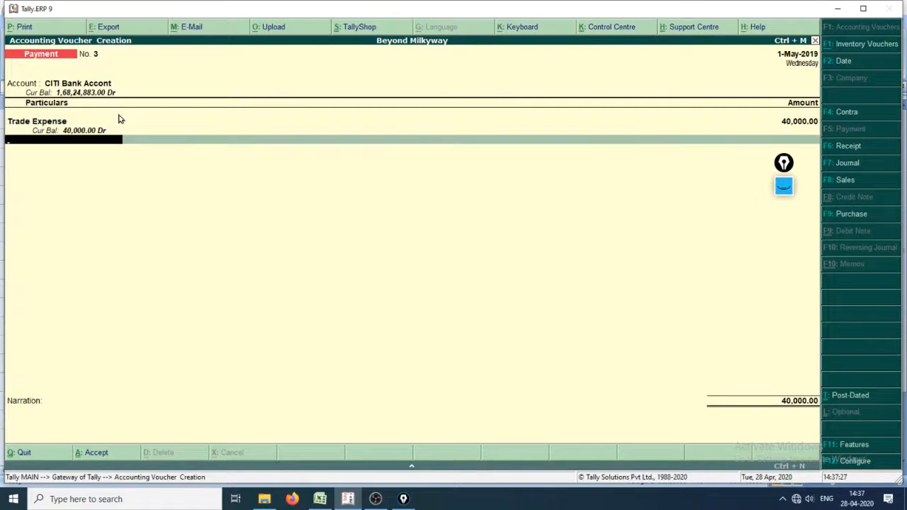
pyautogui.press('Return')
pyautogui.press('Return')
pyautogui.press('Return')
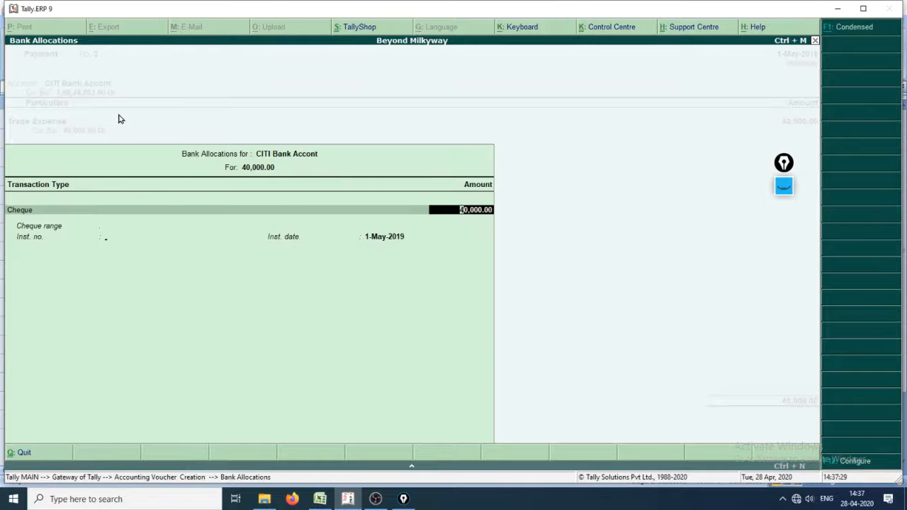
pyautogui.press('Return')
pyautogui.press('Return')
pyautogui.press('Return')
pyautogui.press('Return')
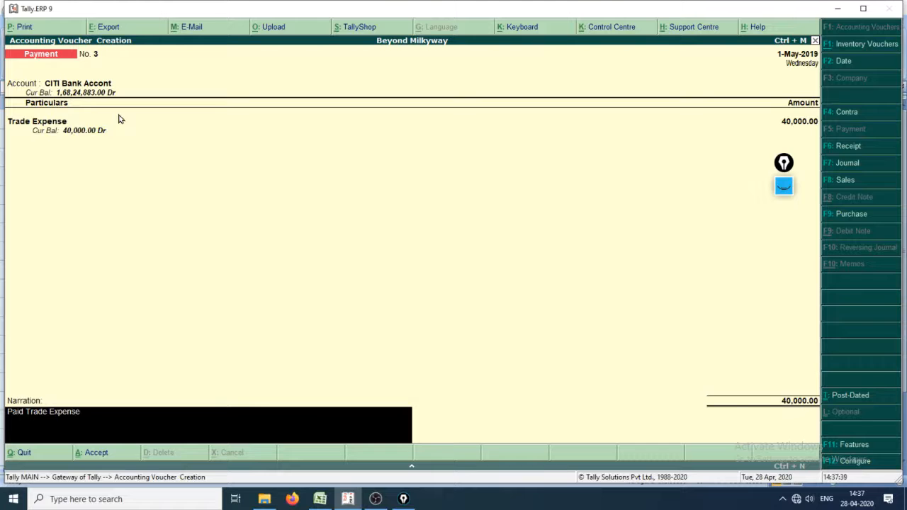
pyautogui.press('Return')
pyautogui.press('Return')
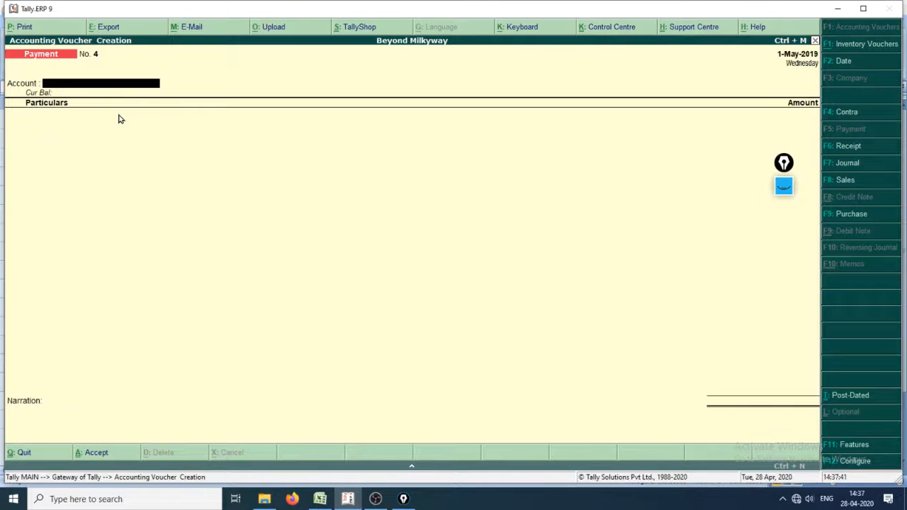
# Step: Switch to the Excel cash book and classify the 01-08-2019 bank charges row as Bank and Cr
pyautogui.hotkey('alt', 'Tab')
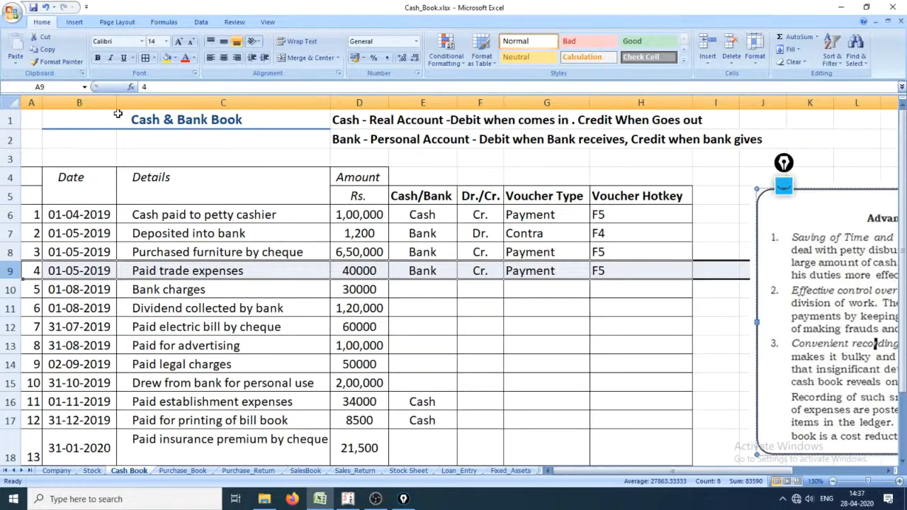
pyautogui.click(10, 289)
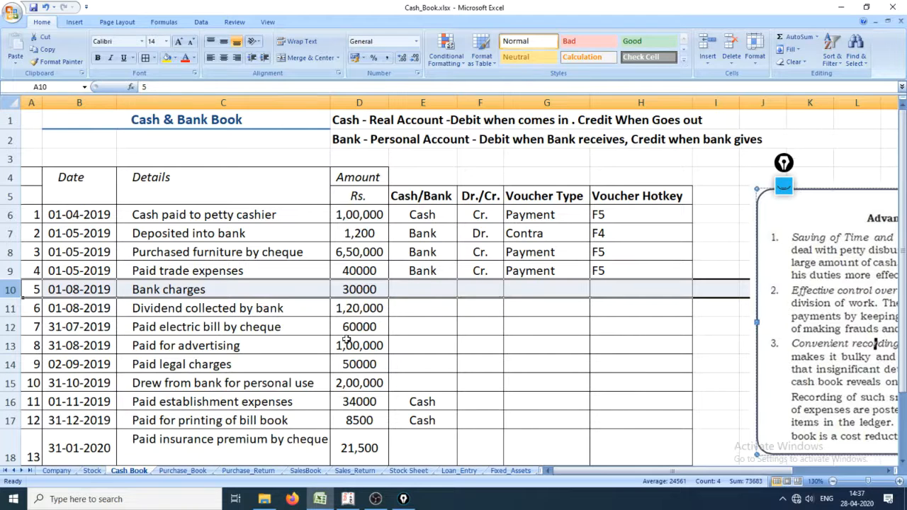
pyautogui.click(423, 289)
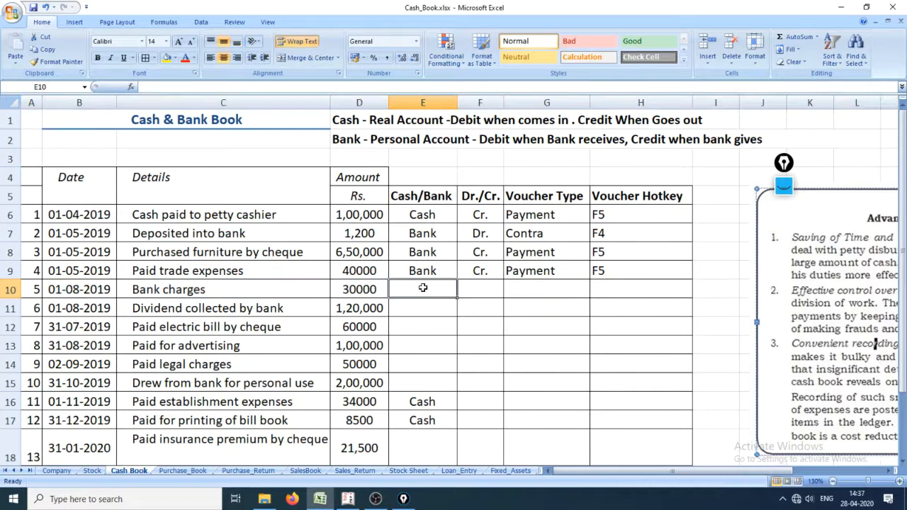
pyautogui.click(533, 141)
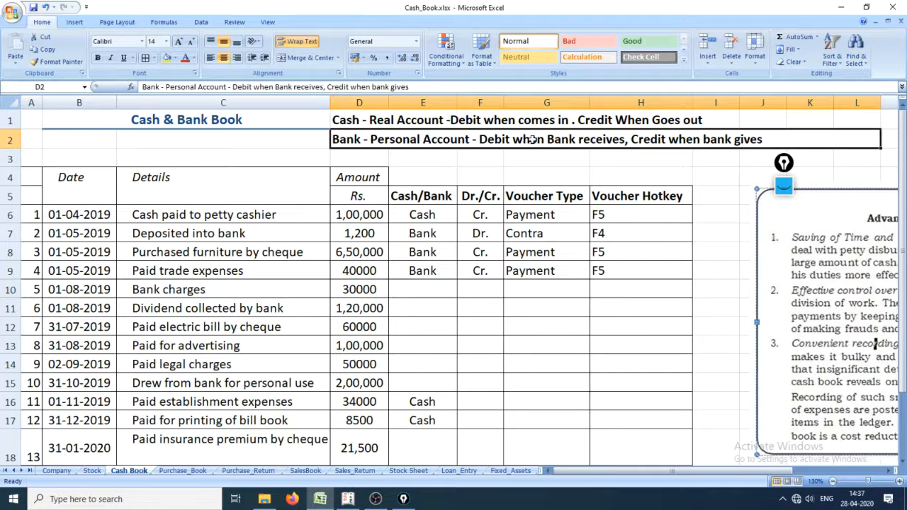
pyautogui.click(424, 287)
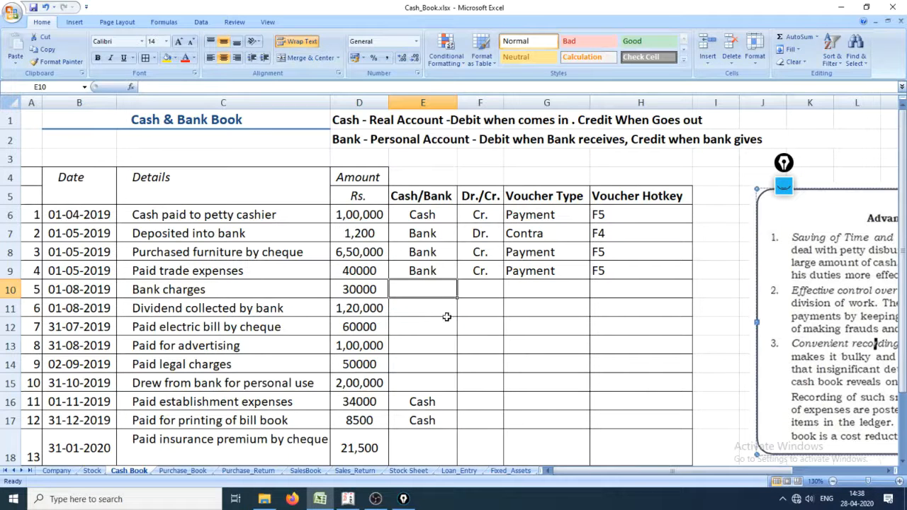
pyautogui.write('Bank')
pyautogui.press('Tab')
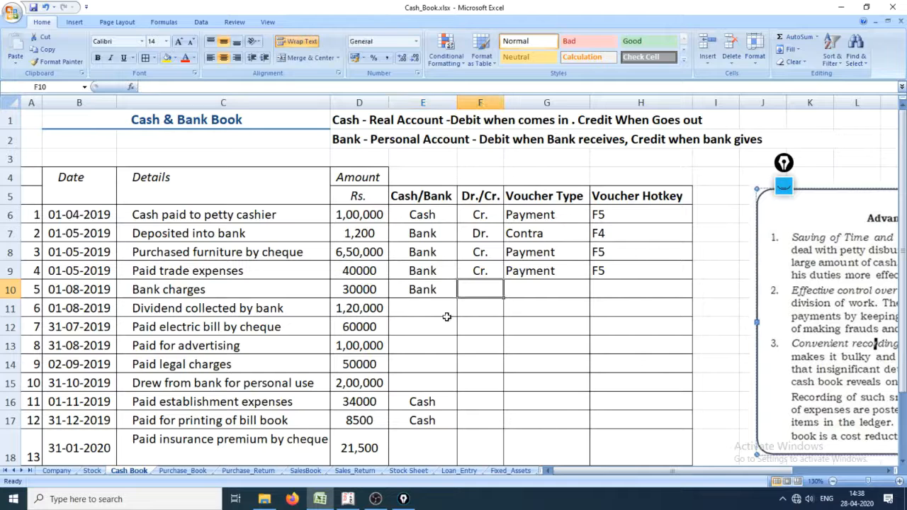
pyautogui.write('Cr.')
pyautogui.hotkey('ctrl', 'Return')
pyautogui.hotkey('ctrl', 'shift', '1')
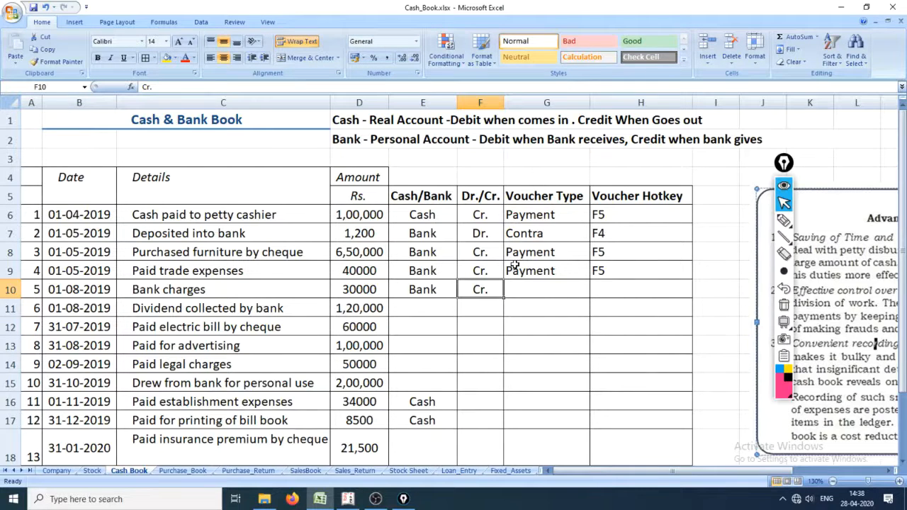
# Step: Handwrite "Bank – our a/c" with the pink annotation pen on a blackboard background, and write "Bank" again beneath it
pyautogui.hotkey('ctrl', 'shift', '3')
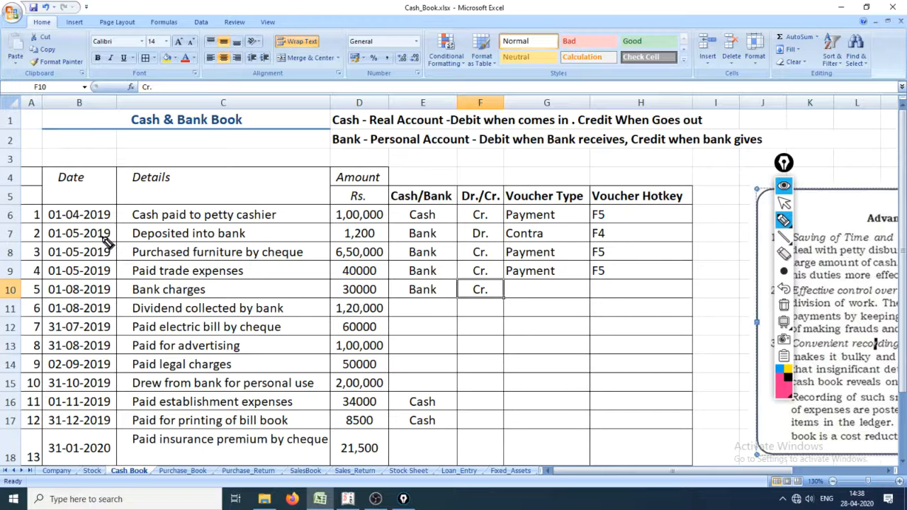
pyautogui.scroll(-3, 114, 234)
pyautogui.moveTo(121, 241)
pyautogui.mouseDown()
pyautogui.moveTo(116, 214)
pyautogui.moveTo(127, 202)
pyautogui.moveTo(160, 234)
pyautogui.moveTo(216, 236)
pyautogui.moveTo(230, 249)
pyautogui.moveTo(320, 212)
pyautogui.moveTo(345, 251)
pyautogui.moveTo(312, 239)
pyautogui.moveTo(467, 196)
pyautogui.moveTo(527, 207)
pyautogui.mouseUp()
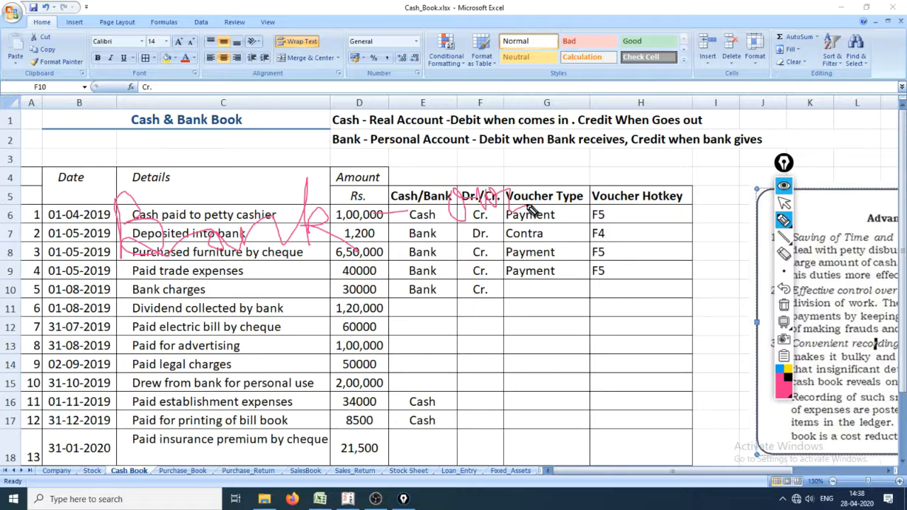
pyautogui.moveTo(581, 187)
pyautogui.mouseDown()
pyautogui.moveTo(574, 195)
pyautogui.moveTo(583, 185)
pyautogui.mouseUp()
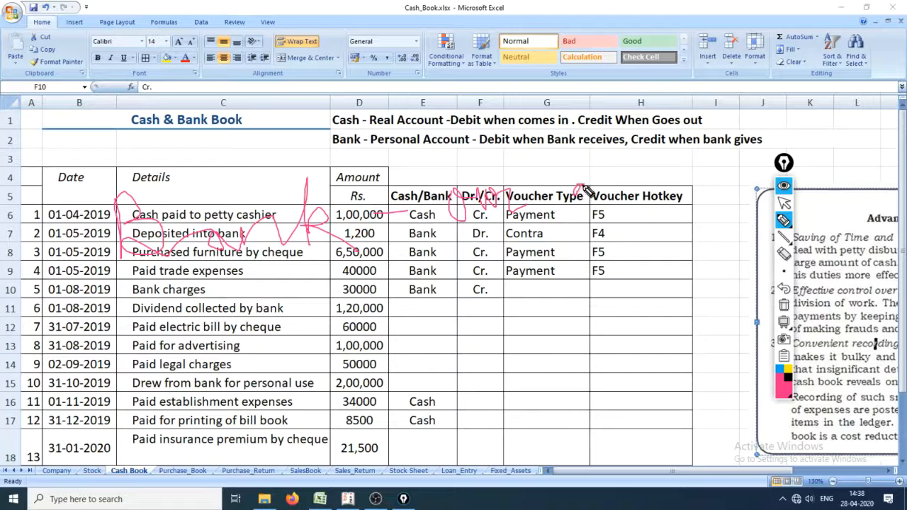
pyautogui.click(783, 322)
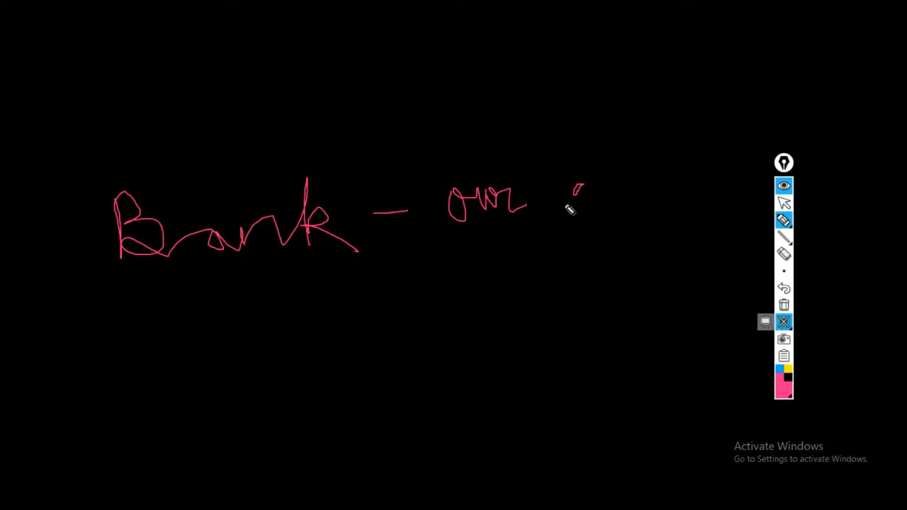
pyautogui.moveTo(585, 187)
pyautogui.mouseDown()
pyautogui.moveTo(609, 187)
pyautogui.moveTo(600, 231)
pyautogui.mouseUp()
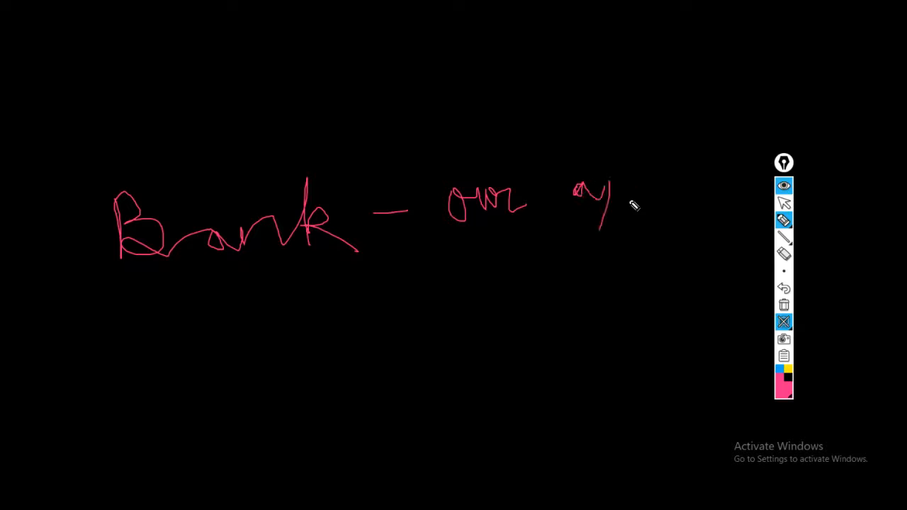
pyautogui.moveTo(641, 206); pyautogui.dragTo(646, 231)
pyautogui.moveTo(127, 343)
pyautogui.mouseDown()
pyautogui.moveTo(136, 415)
pyautogui.moveTo(169, 372)
pyautogui.moveTo(228, 388)
pyautogui.moveTo(273, 372)
pyautogui.moveTo(323, 399)
pyautogui.mouseUp()
pyautogui.moveTo(327, 334); pyautogui.dragTo(375, 418)
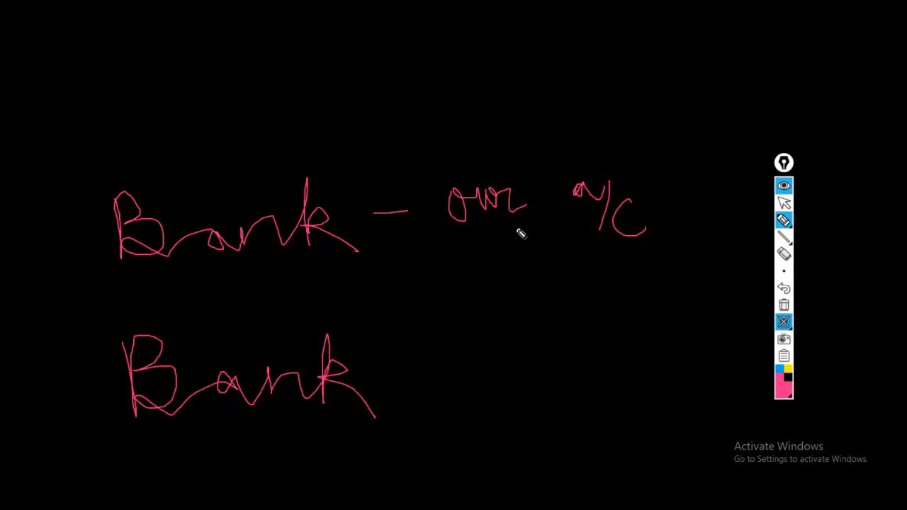
# Step: Underline and circle "our a/c" in the handwritten note, draw a downward arrow from the circle, and underline the upper "Bank" twice
pyautogui.moveTo(461, 245); pyautogui.dragTo(592, 231)
pyautogui.moveTo(484, 256); pyautogui.dragTo(593, 246)
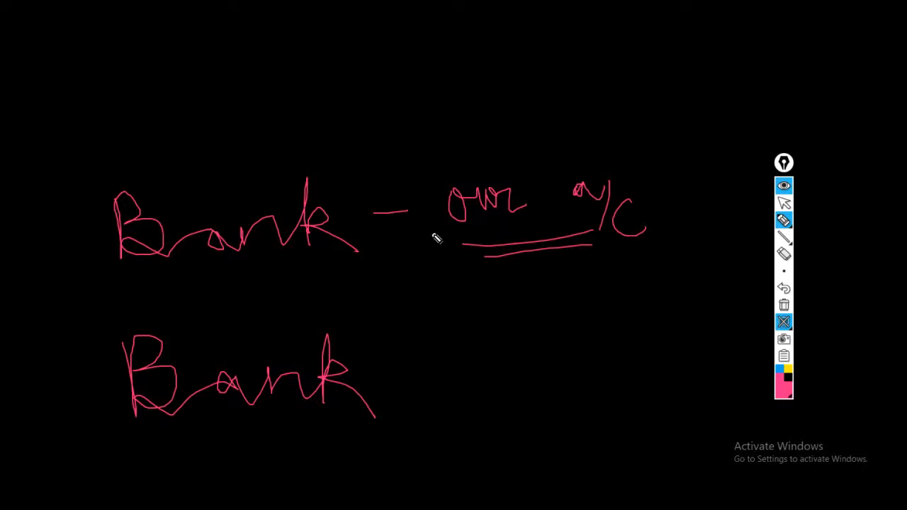
pyautogui.moveTo(551, 246)
pyautogui.mouseDown()
pyautogui.moveTo(649, 239)
pyautogui.moveTo(421, 152)
pyautogui.moveTo(506, 260)
pyautogui.moveTo(583, 255)
pyautogui.mouseUp()
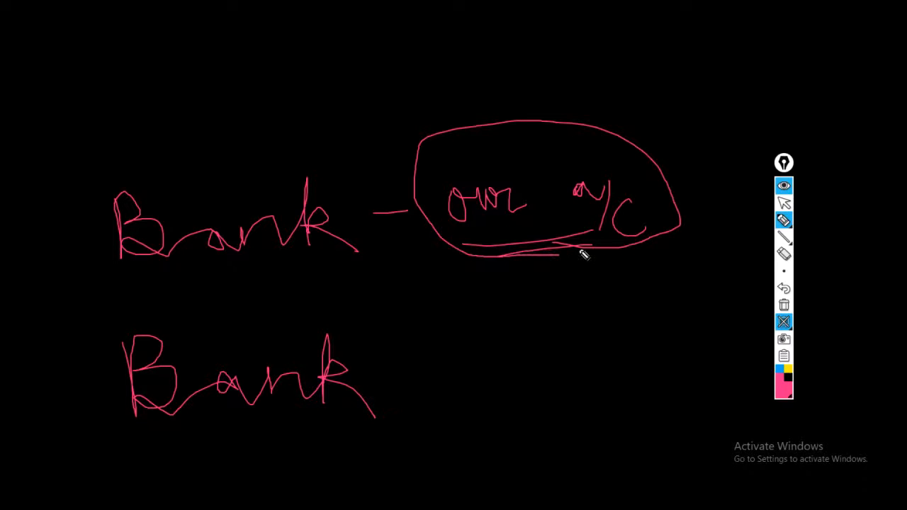
pyautogui.moveTo(681, 225)
pyautogui.mouseDown()
pyautogui.moveTo(720, 249)
pyautogui.moveTo(699, 345)
pyautogui.moveTo(729, 365)
pyautogui.mouseUp()
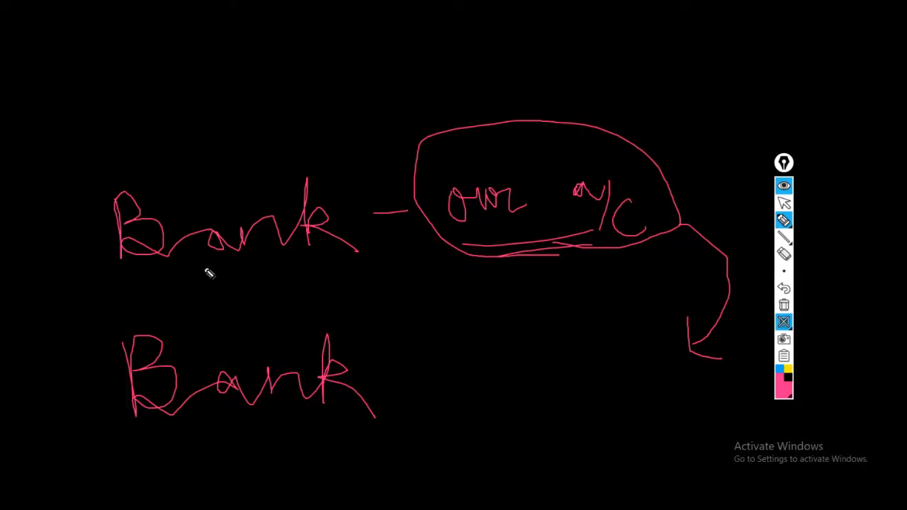
pyautogui.moveTo(193, 271); pyautogui.dragTo(360, 259)
pyautogui.moveTo(306, 268); pyautogui.dragTo(407, 260)
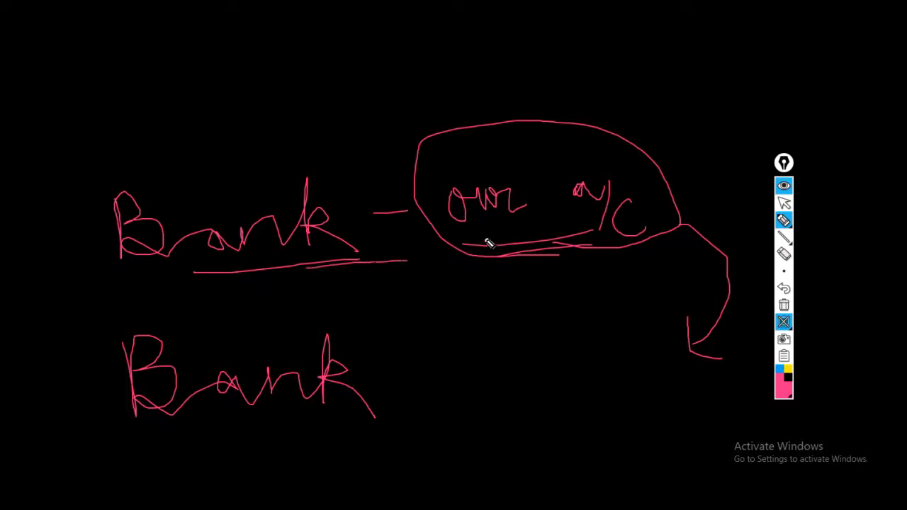
pyautogui.moveTo(489, 243)
pyautogui.mouseDown()
pyautogui.moveTo(591, 245)
pyautogui.moveTo(583, 120)
pyautogui.moveTo(427, 245)
pyautogui.moveTo(510, 252)
pyautogui.mouseUp()
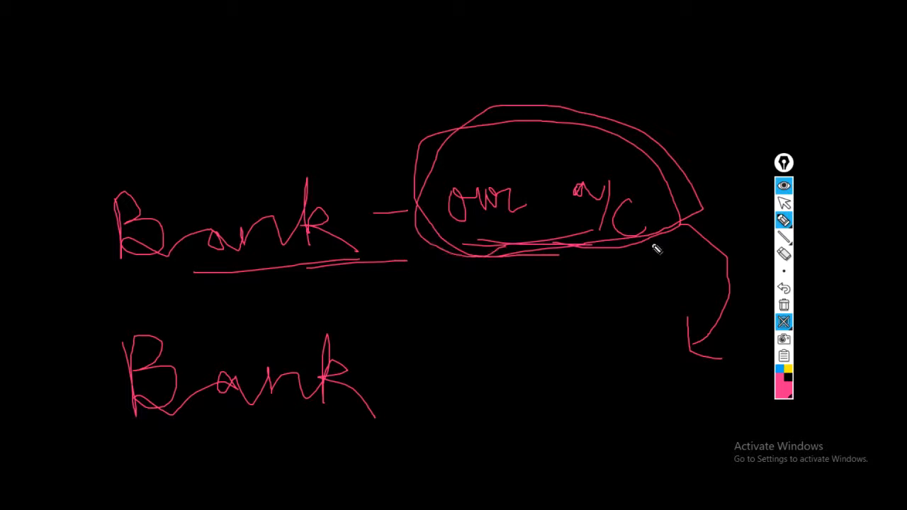